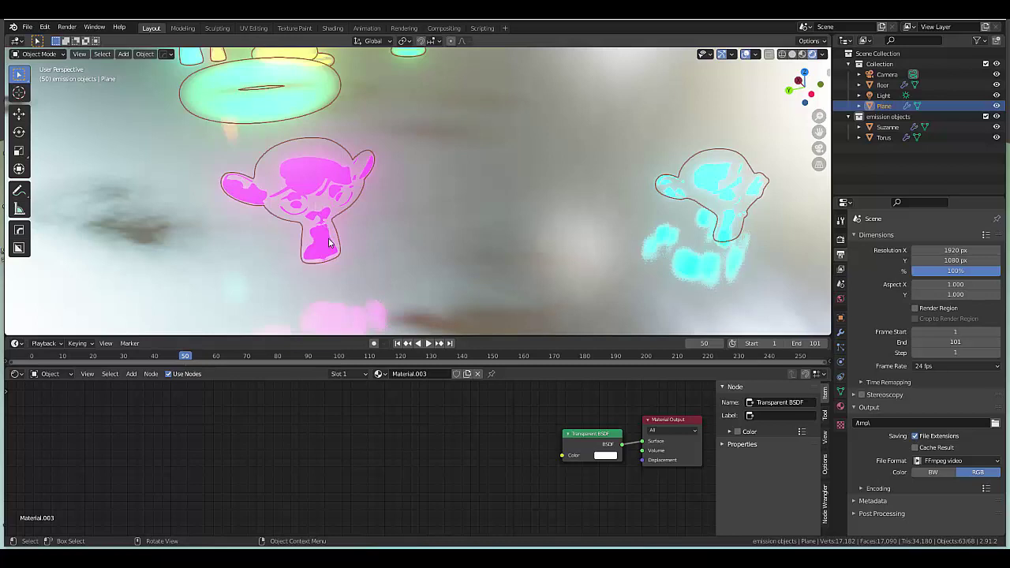
# Step: Play back the rendered hologram animation frames with Render > View Animation
pyautogui.click(66, 26)
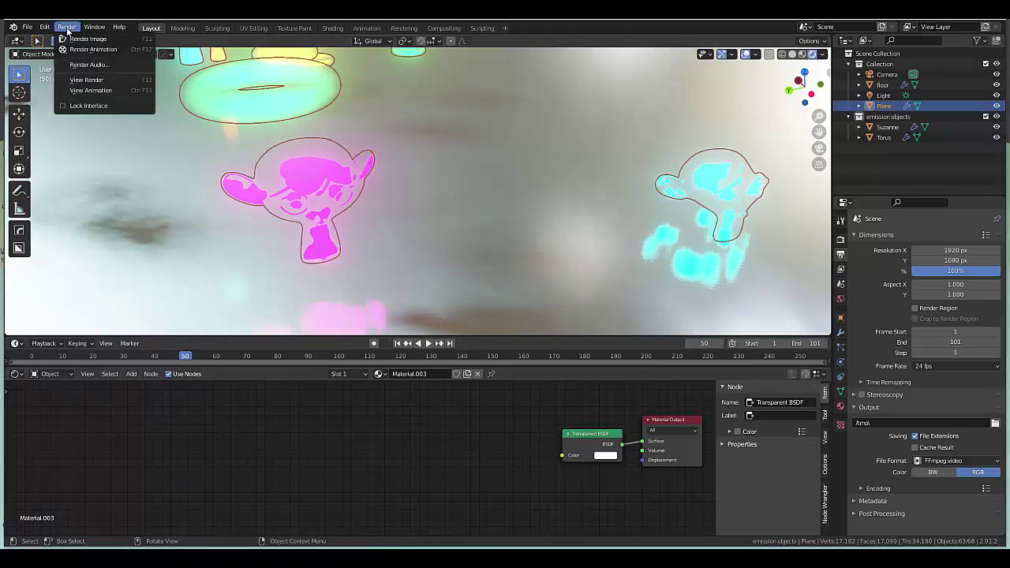
pyautogui.click(98, 91)
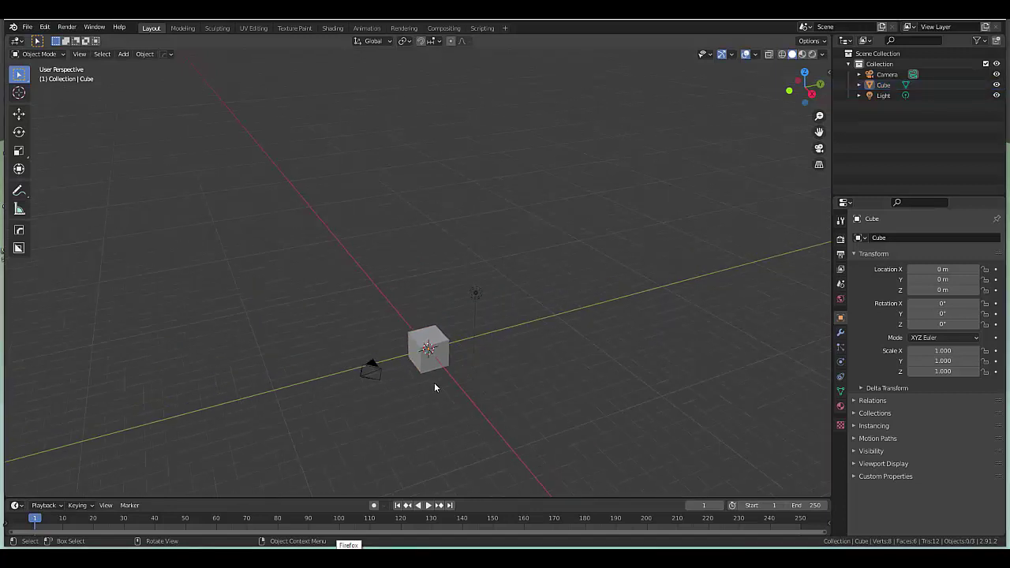
# Step: Delete the default cube and add a plane scaled to 20 in its place
pyautogui.scroll(6, 434, 382)
pyautogui.moveTo(413, 394); pyautogui.dragTo(402, 390, button='middle')
pyautogui.click(412, 323)
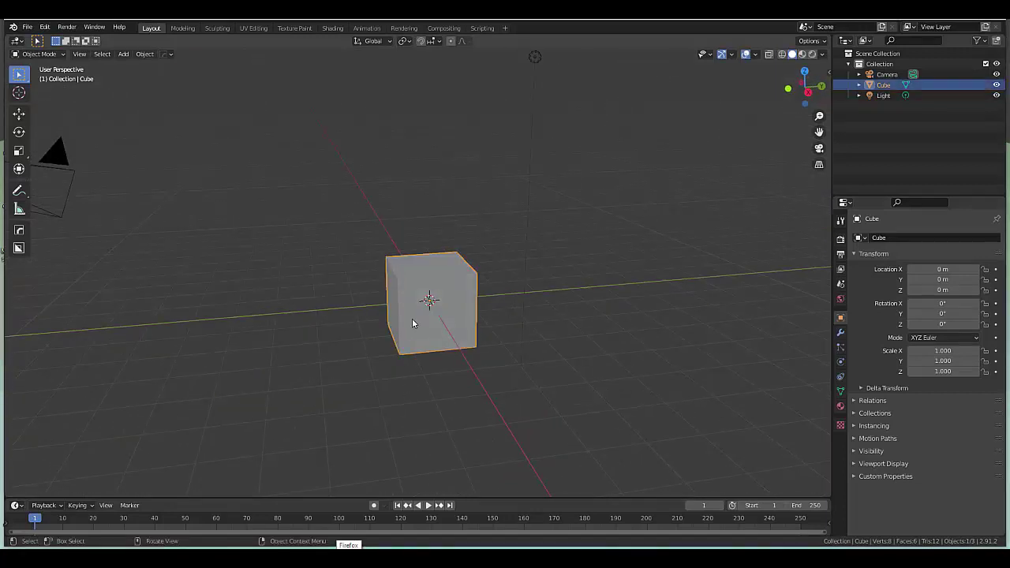
pyautogui.press('x')
pyautogui.click(412, 320)
pyautogui.hotkey('shift', 'a')
pyautogui.moveTo(419, 323)
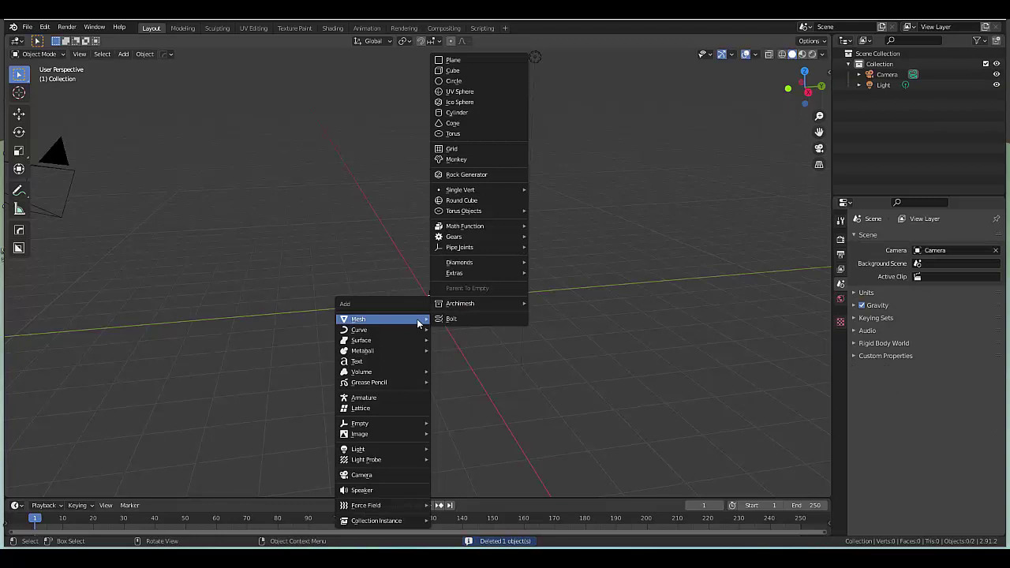
pyautogui.click(486, 60)
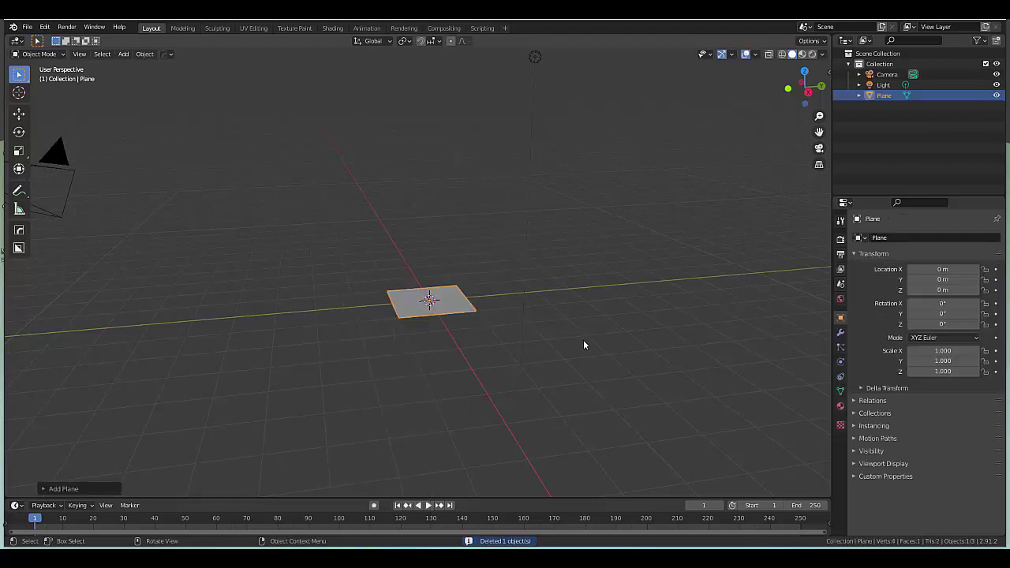
pyautogui.write('s20')
pyautogui.press('Return')
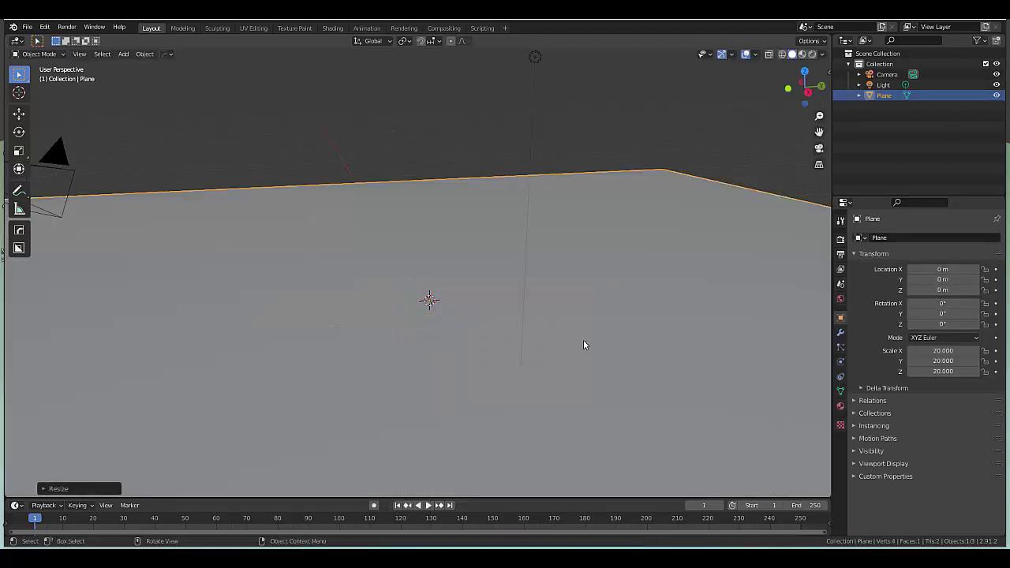
# Step: Give the plane a new Glossy BSDF material with roughness 0.2
pyautogui.click(841, 406)
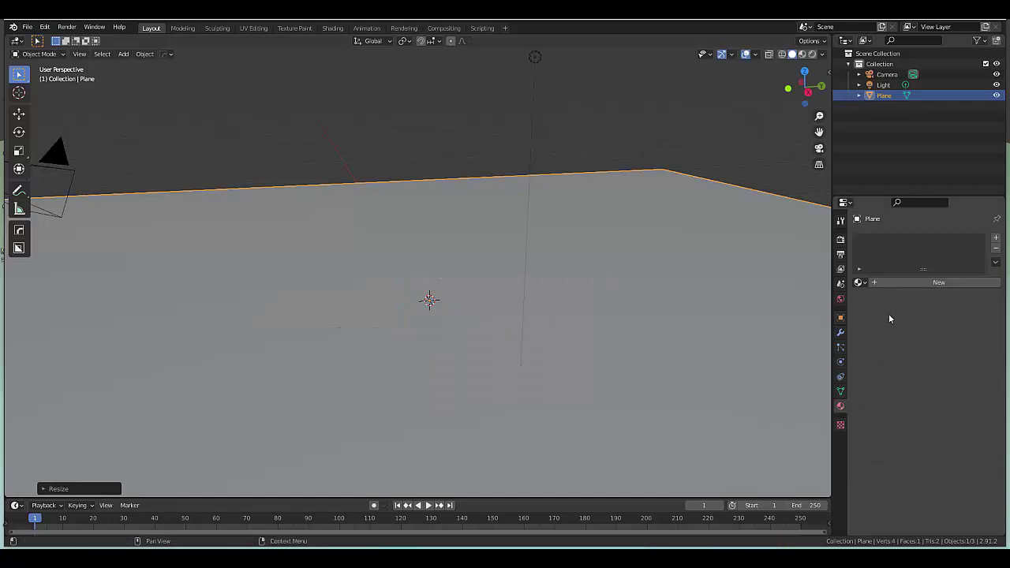
pyautogui.click(893, 283)
pyautogui.click(919, 347)
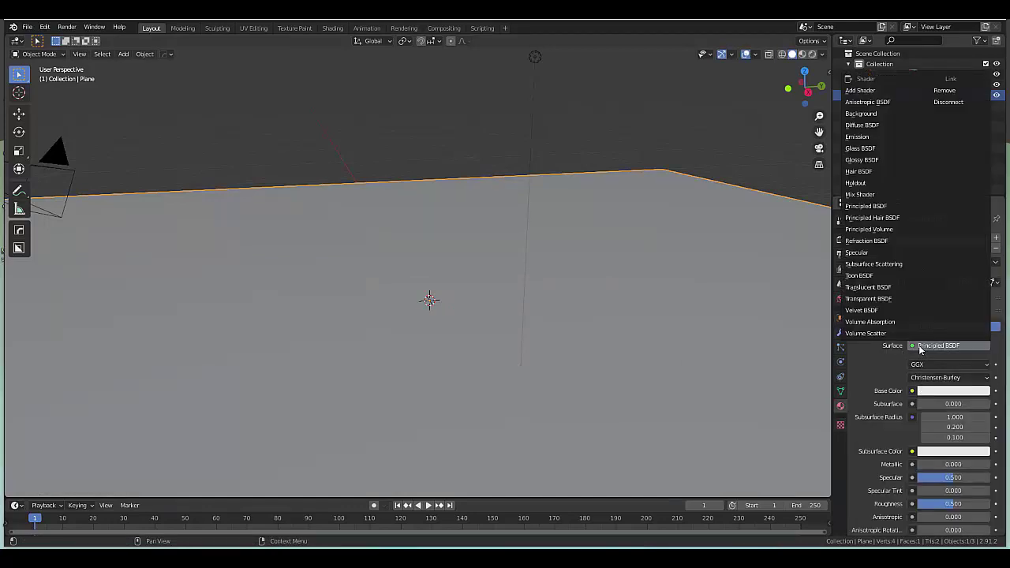
pyautogui.click(908, 160)
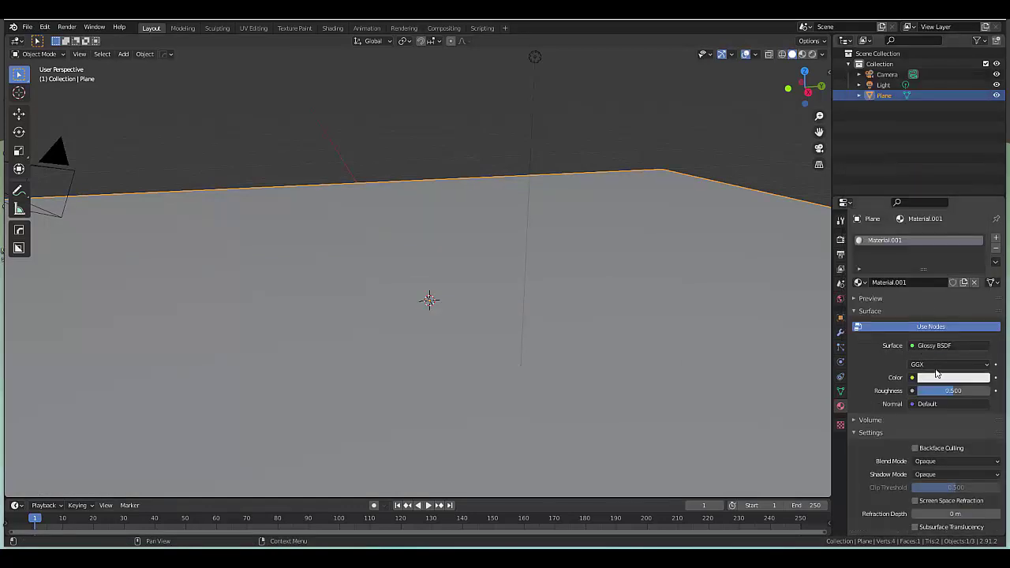
pyautogui.click(946, 394)
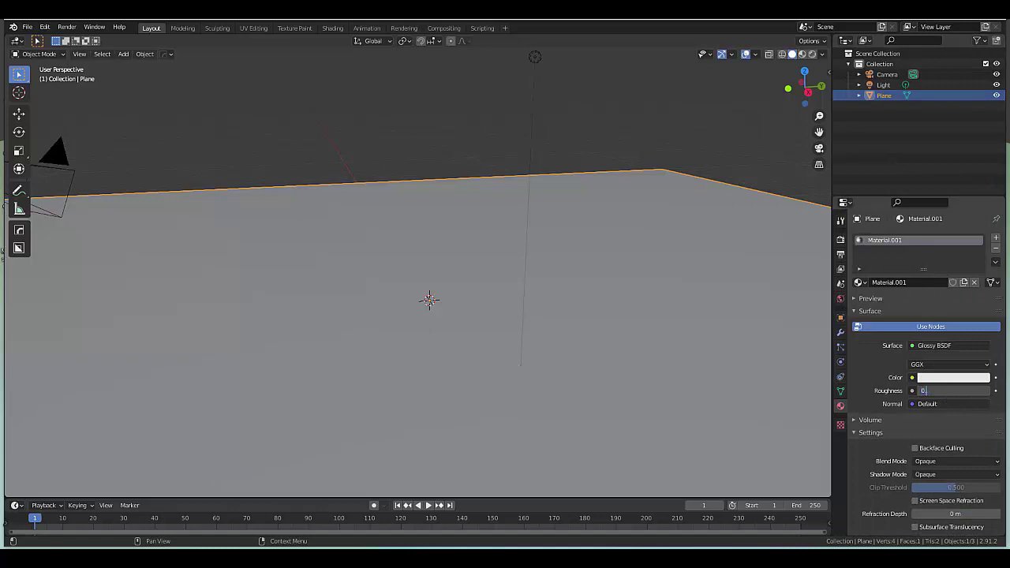
pyautogui.press('Return')
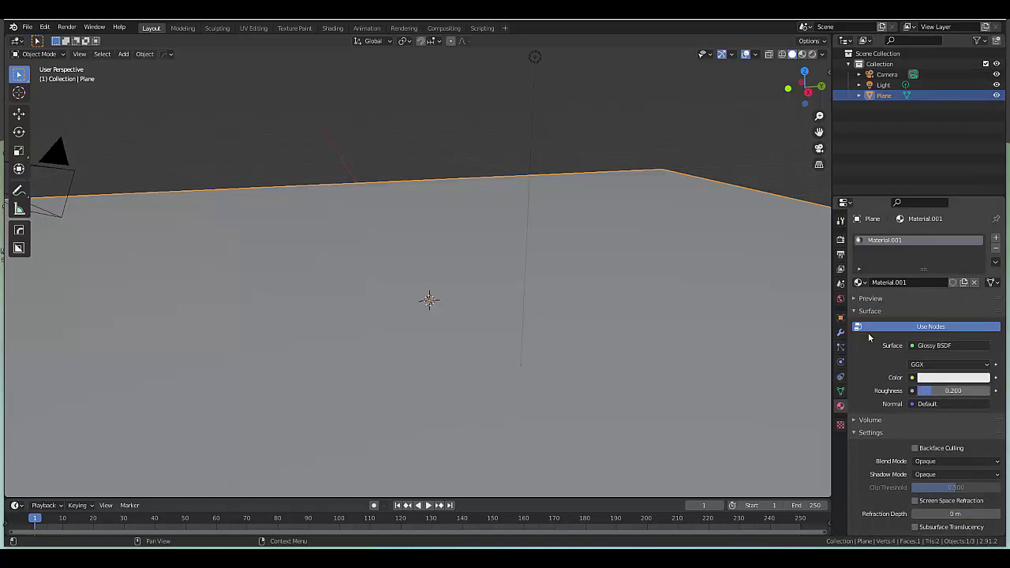
pyautogui.click(840, 299)
# Step: Load old_hall_8k.hdr from Downloads as the world Environment Texture and adjust Eevee render settings
pyautogui.click(912, 308)
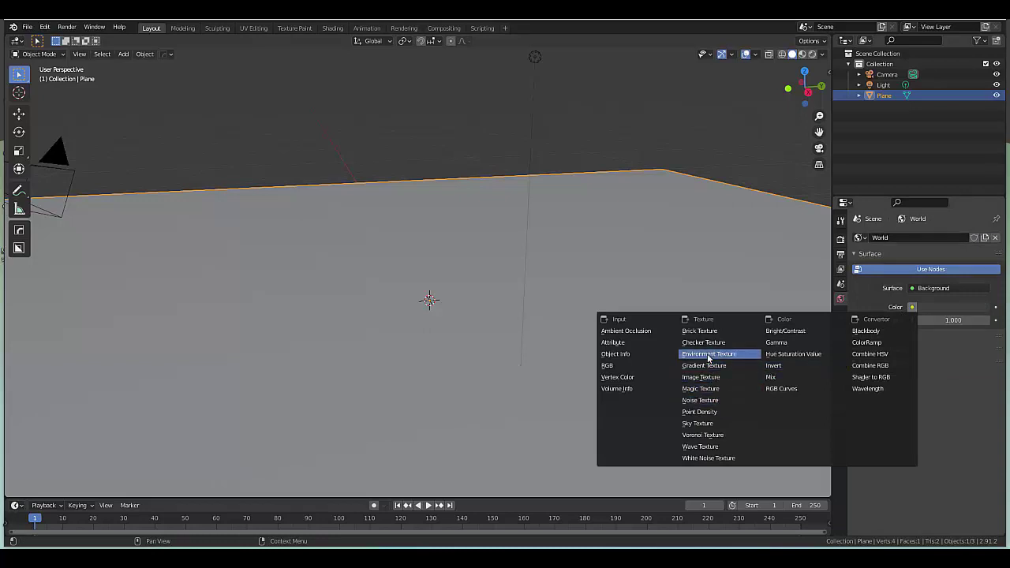
pyautogui.click(708, 354)
pyautogui.click(951, 320)
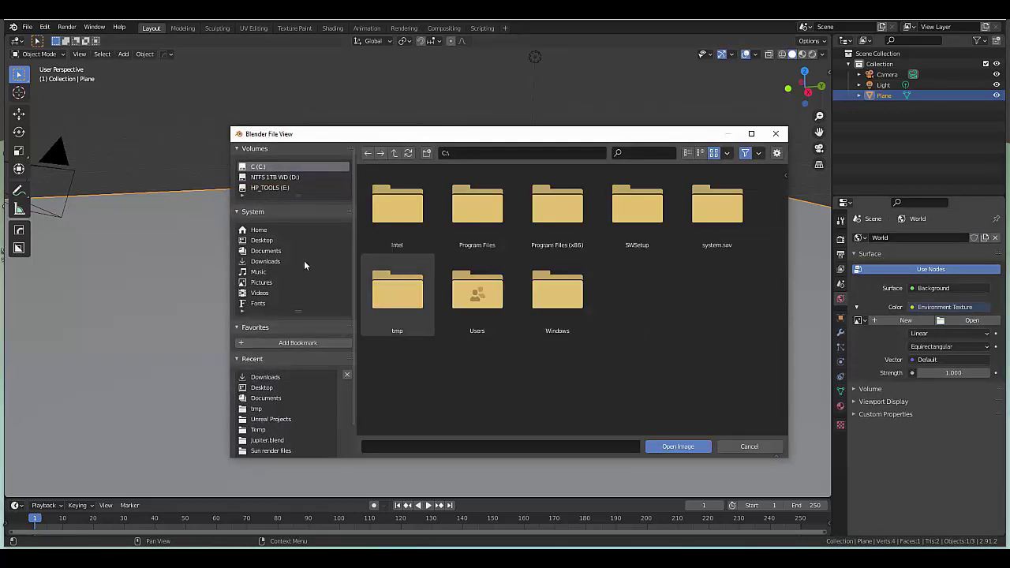
pyautogui.click(260, 261)
pyautogui.scroll(-3, 495, 356)
pyautogui.scroll(-10, 495, 357)
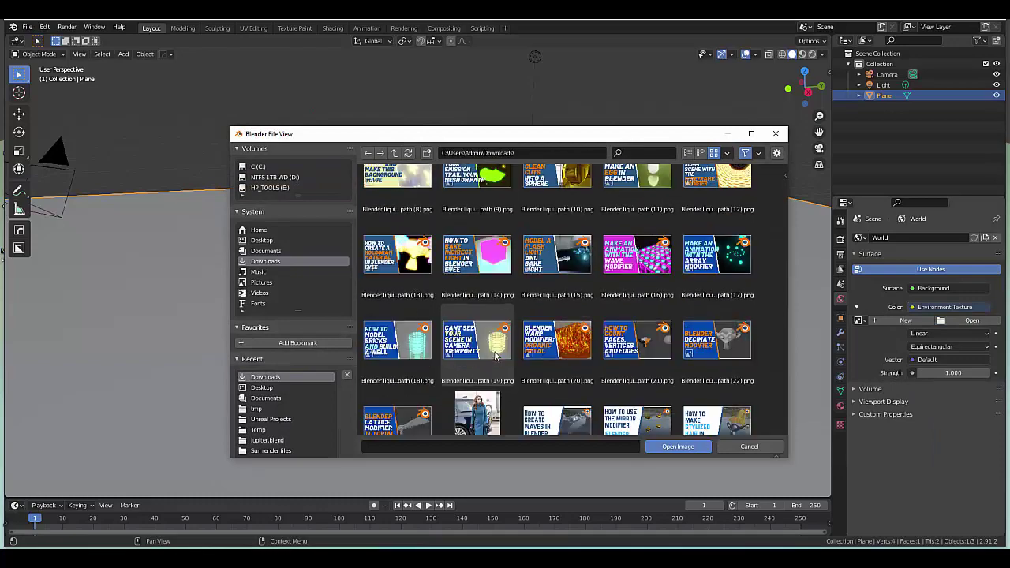
pyautogui.click(477, 225)
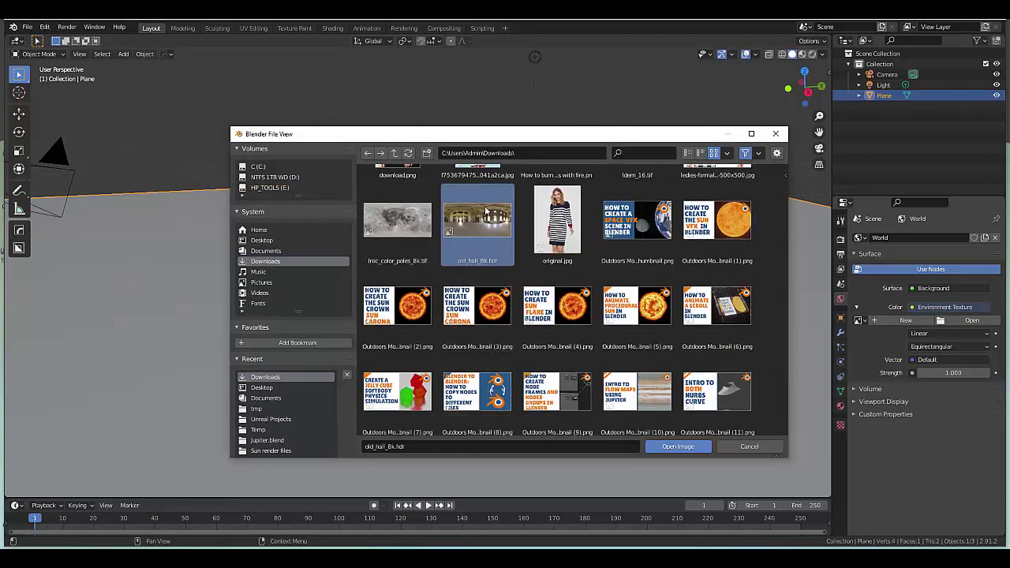
pyautogui.click(677, 447)
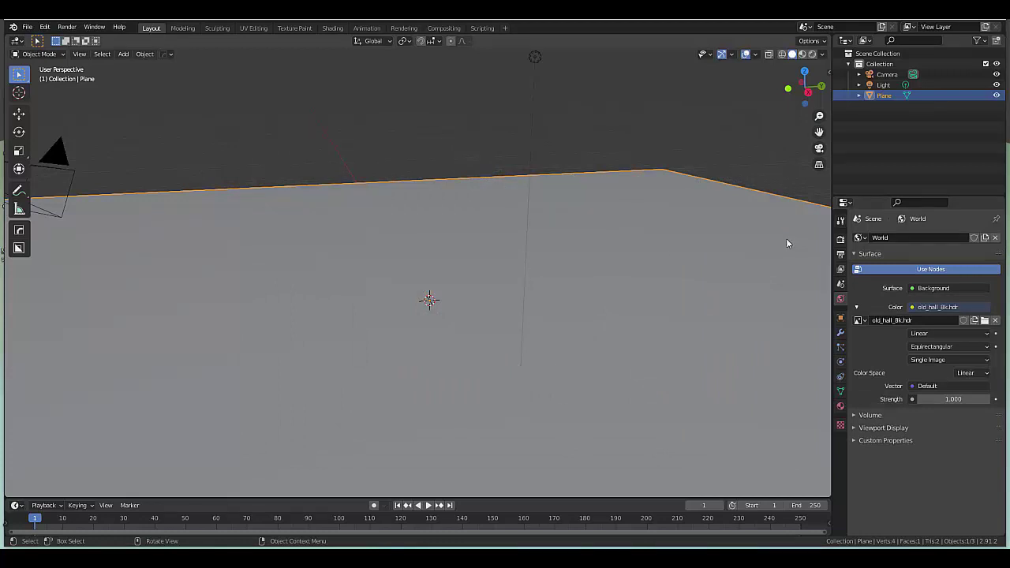
pyautogui.click(840, 238)
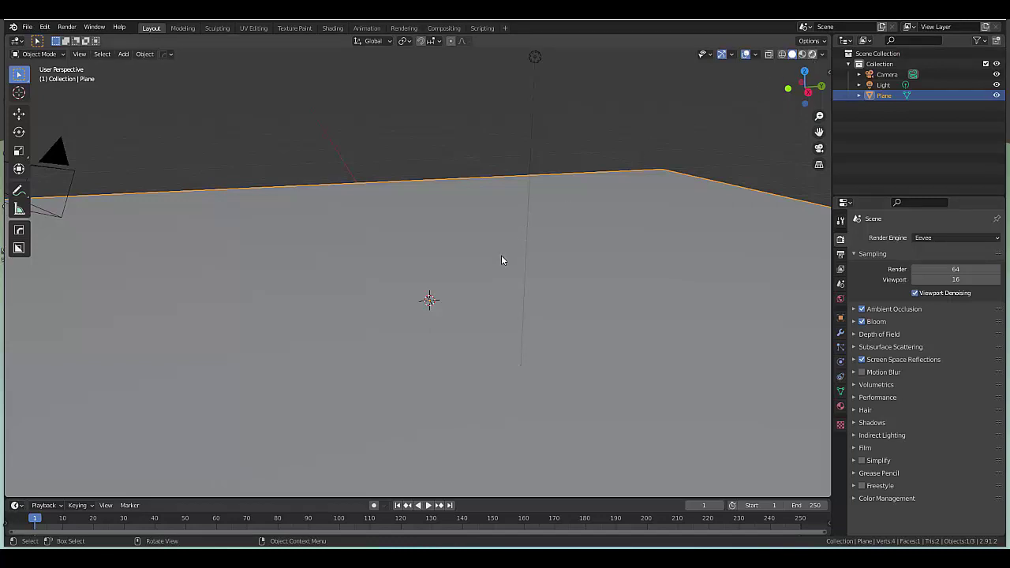
pyautogui.click(616, 260)
# Step: Switch the viewport to Material Preview and make the light a pale cyan Sun lamp
pyautogui.press('z')
pyautogui.press('2')
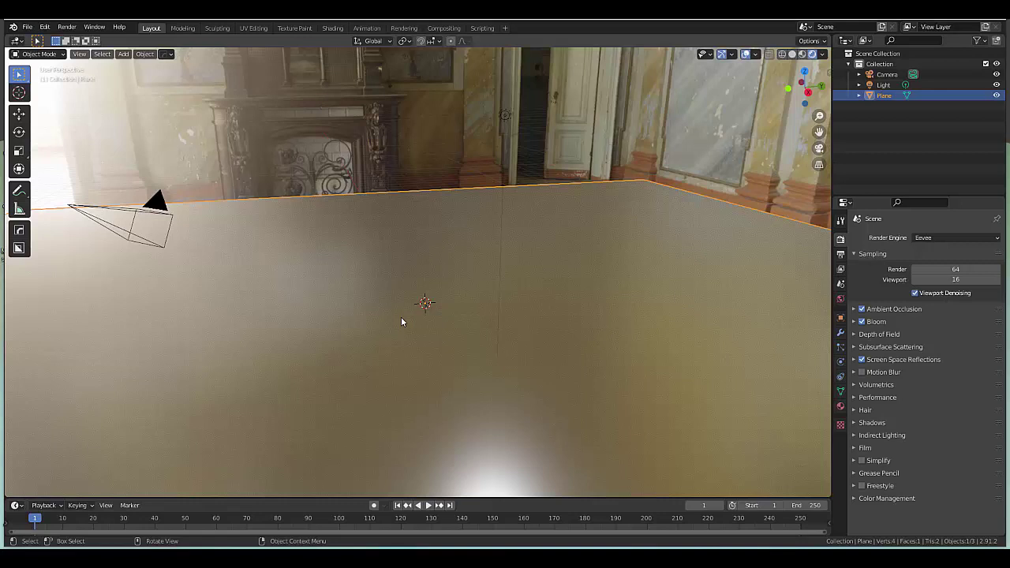
pyautogui.click(889, 86)
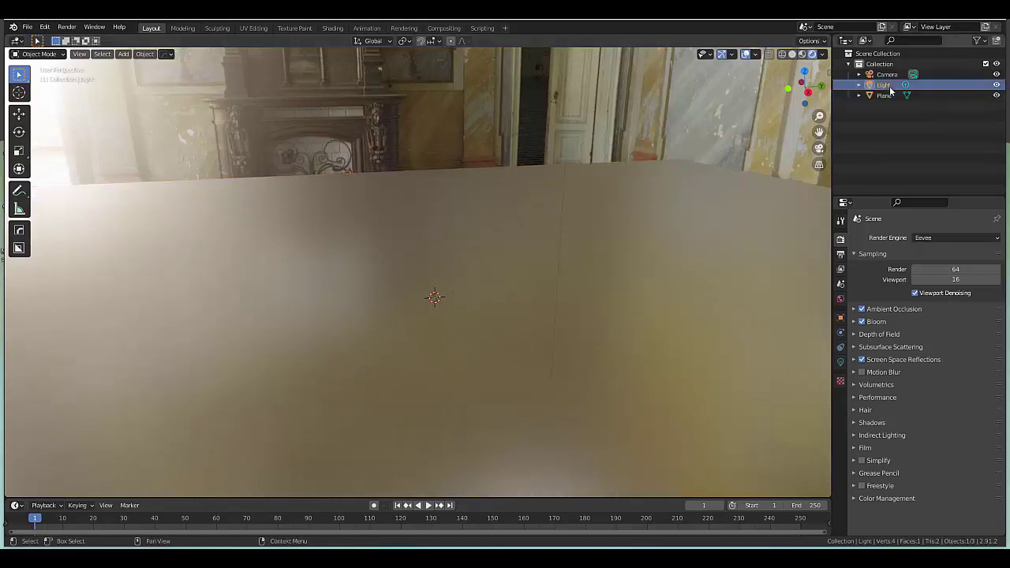
pyautogui.click(840, 362)
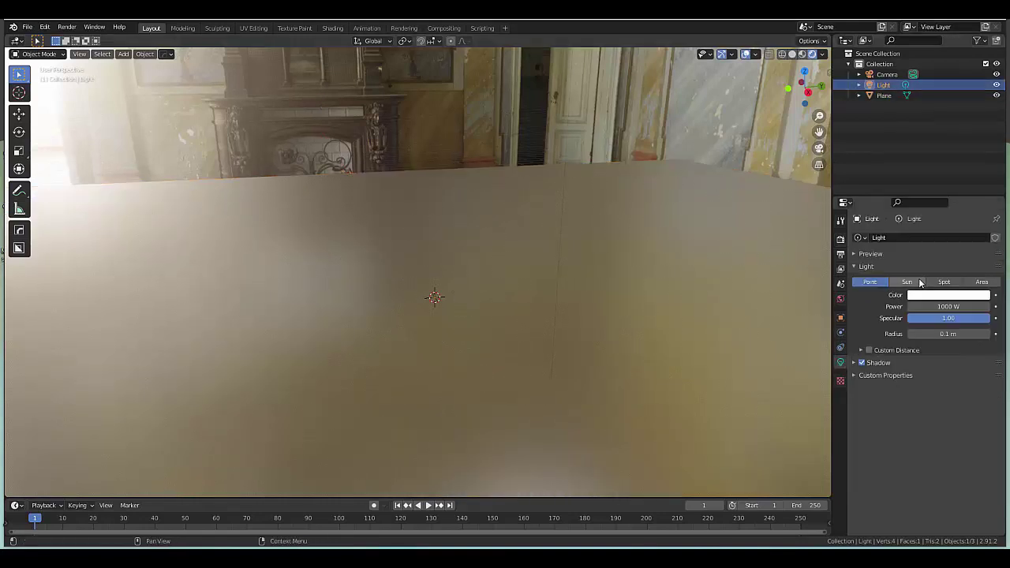
pyautogui.click(906, 282)
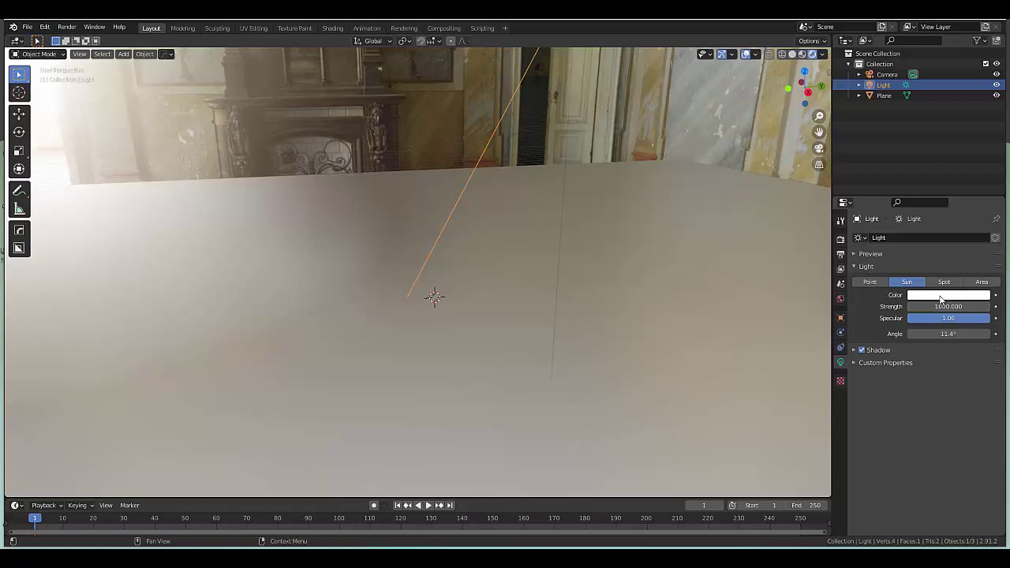
pyautogui.click(941, 296)
pyautogui.click(929, 198)
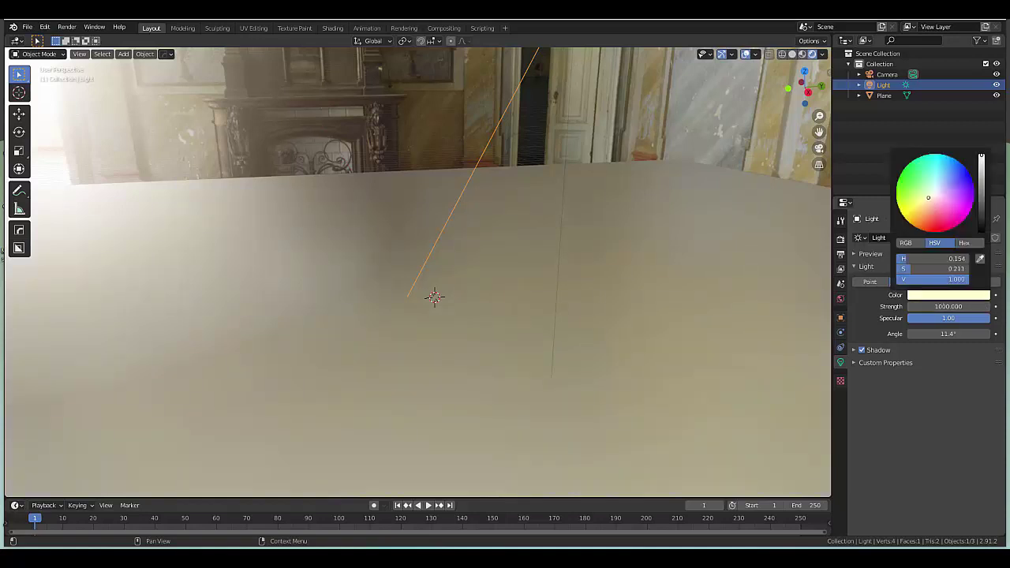
pyautogui.click(936, 185)
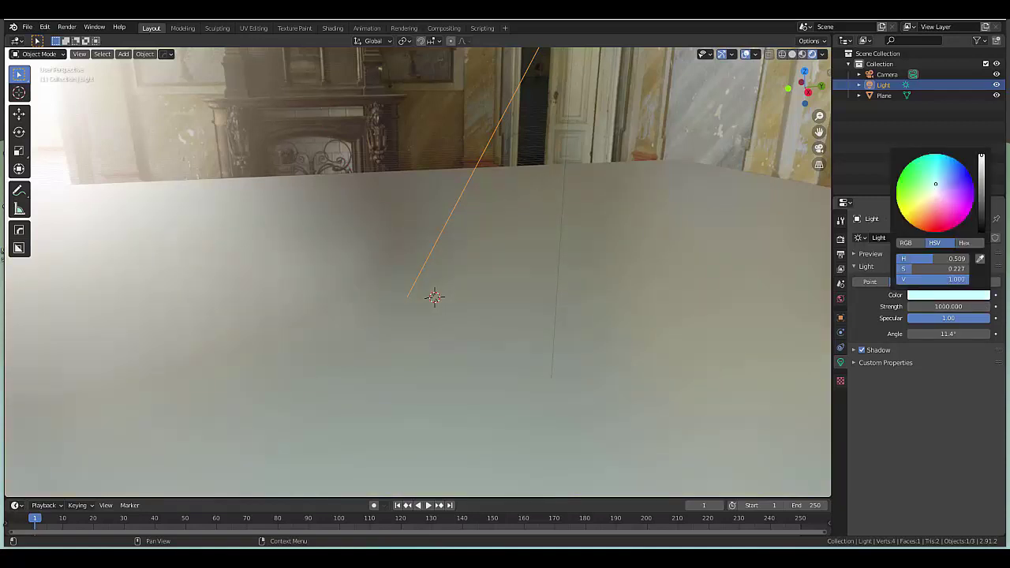
pyautogui.moveTo(937, 185); pyautogui.dragTo(937, 181)
# Step: Orbit out to see the plane, camera and sun, and select the plane
pyautogui.moveTo(631, 300); pyautogui.dragTo(424, 263, button='middle')
pyautogui.scroll(3, 441, 256)
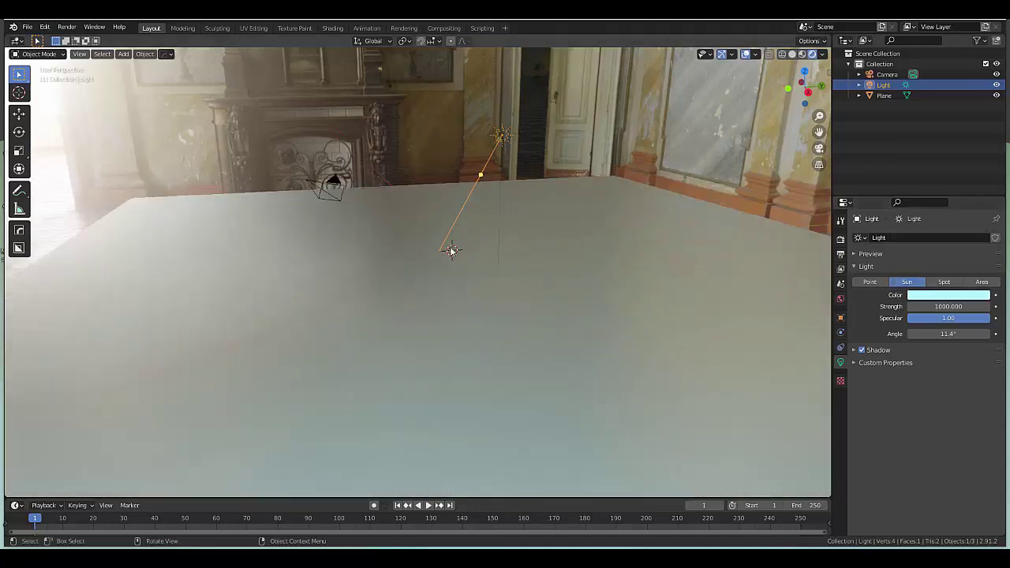
pyautogui.click(430, 261)
pyautogui.scroll(-5, 430, 268)
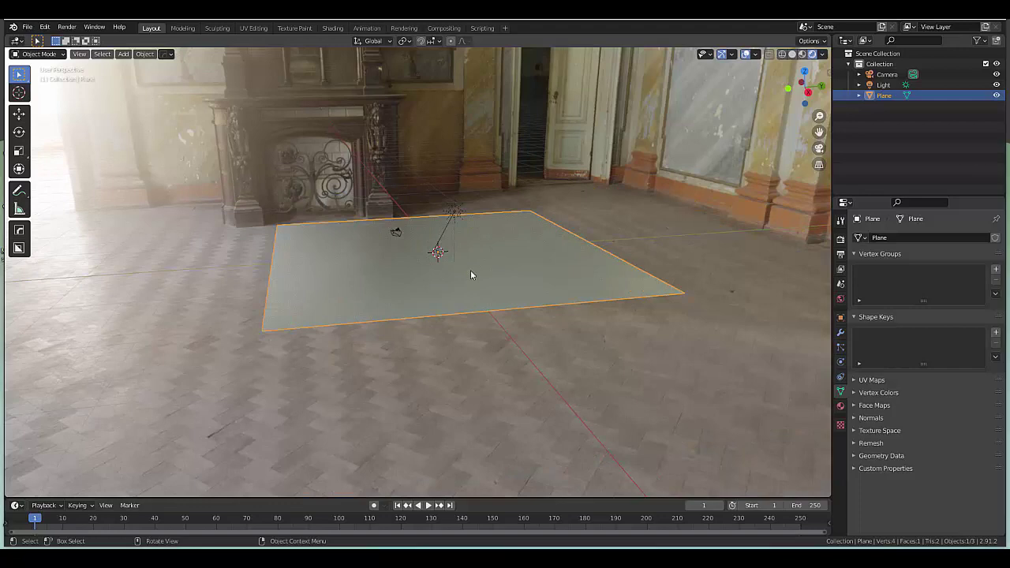
pyautogui.scroll(2, 470, 270)
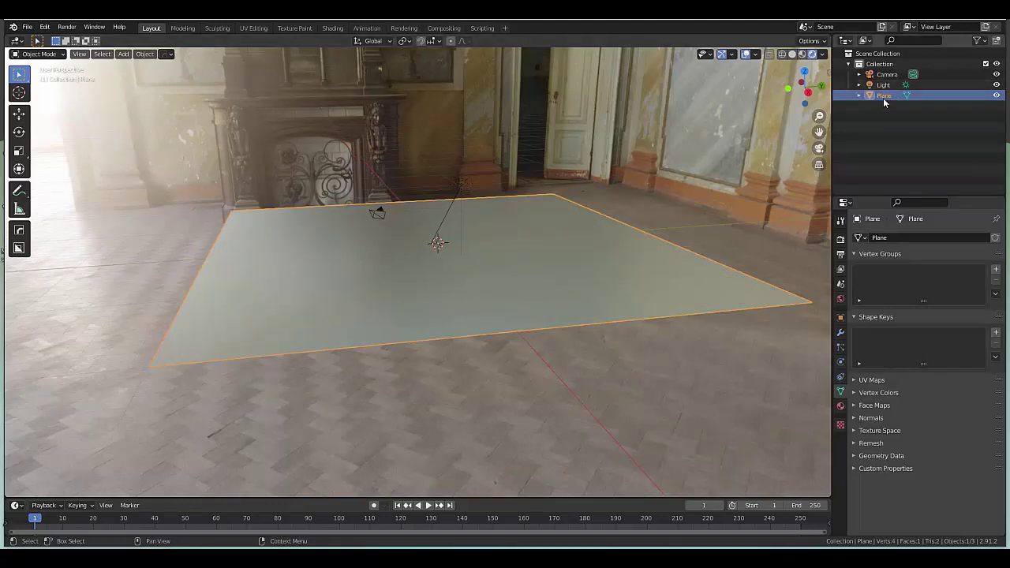
# Step: Rename the original plane to 'floor'
pyautogui.doubleClick(883, 95)
pyautogui.write('floor')
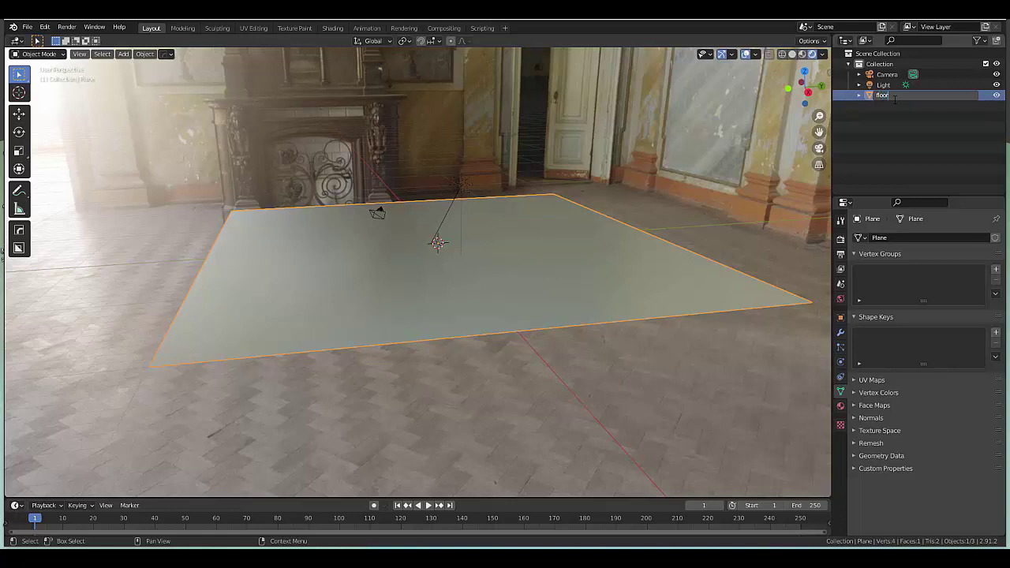
pyautogui.press('Return')
# Step: Add a second plane scaled by 10 and moved -1 along Z
pyautogui.hotkey('shift', 'a')
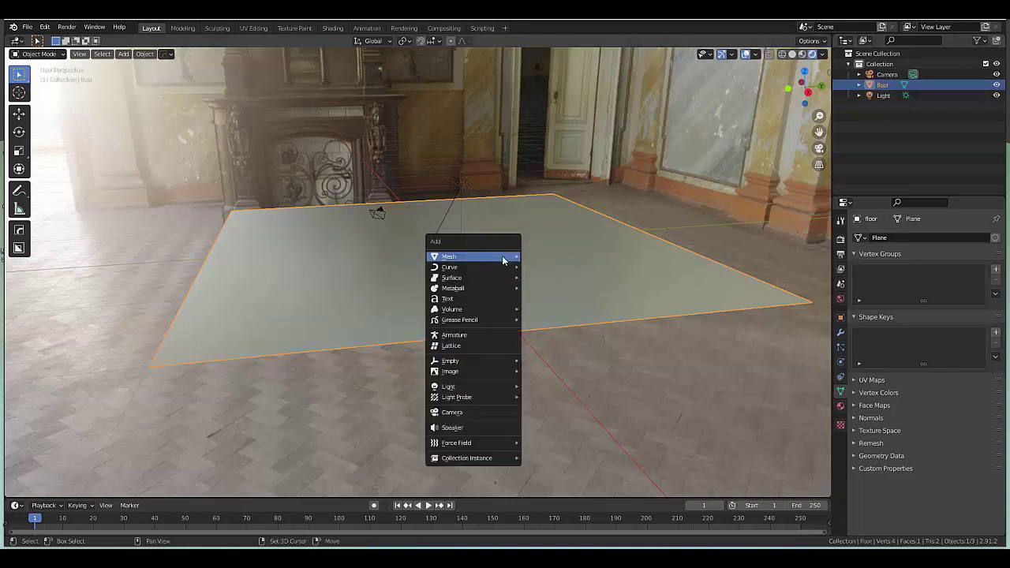
pyautogui.moveTo(502, 256)
pyautogui.click(543, 255)
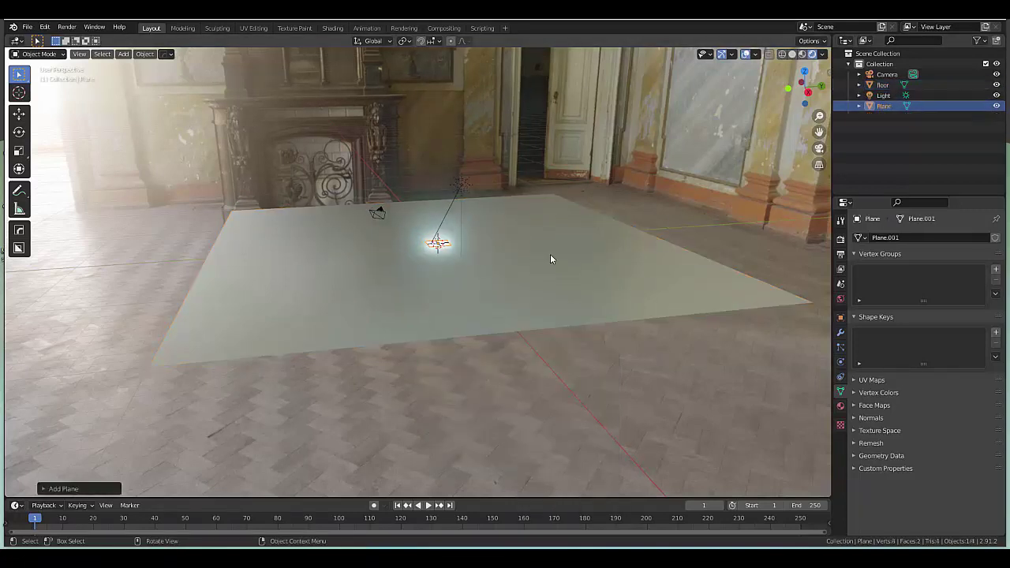
pyautogui.write('s10')
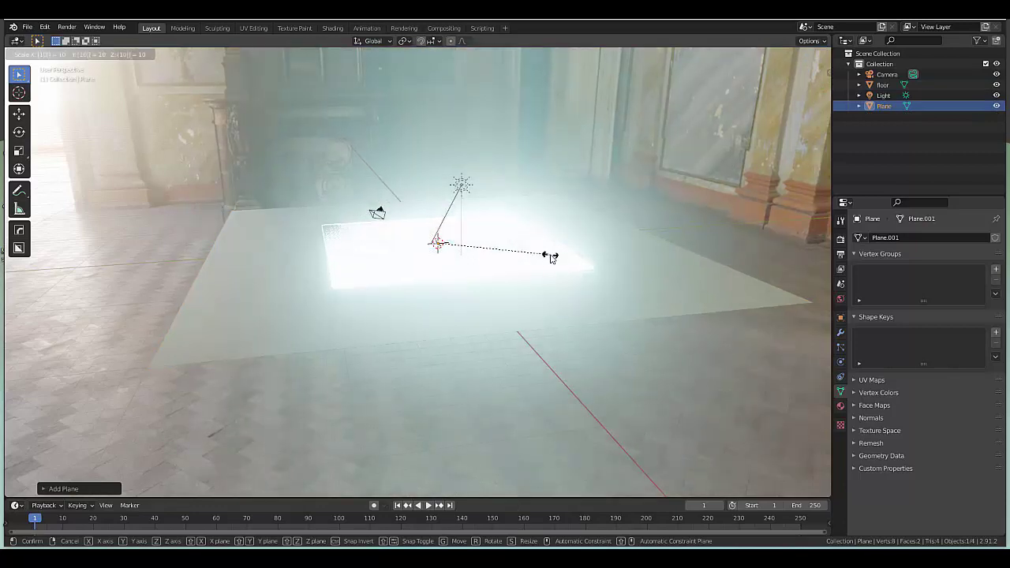
pyautogui.press('Return')
pyautogui.write('g')
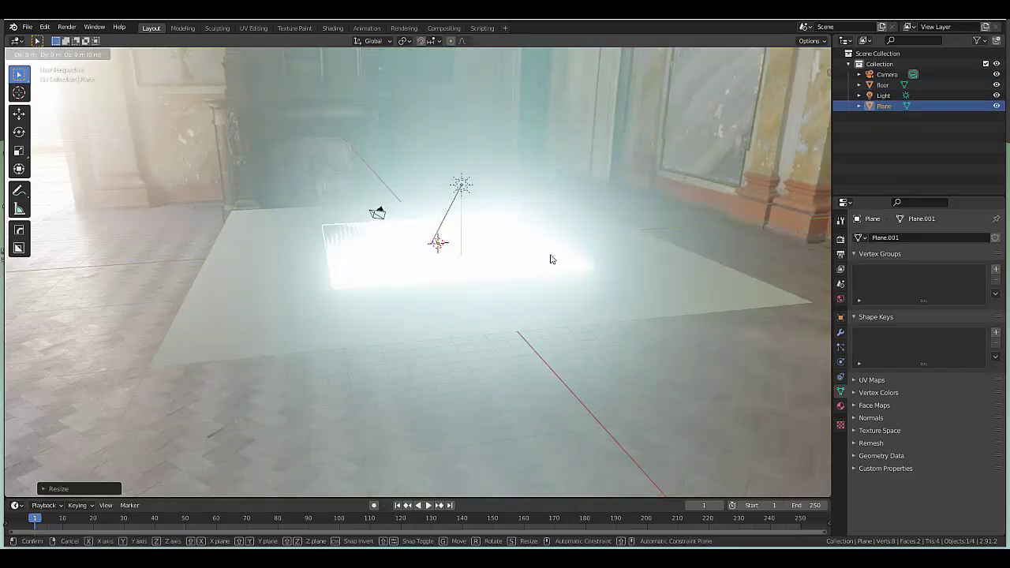
pyautogui.write('z')
pyautogui.write('-1')
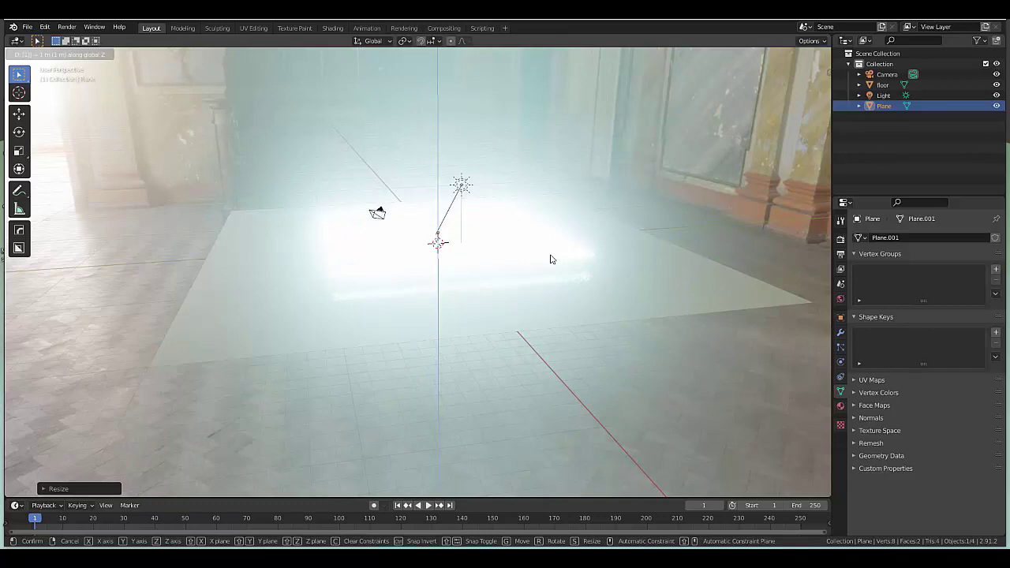
pyautogui.press('Return')
# Step: Undo an extra tenfold scale and lift the new plane 10 m up along Z
pyautogui.scroll(4, 399, 126)
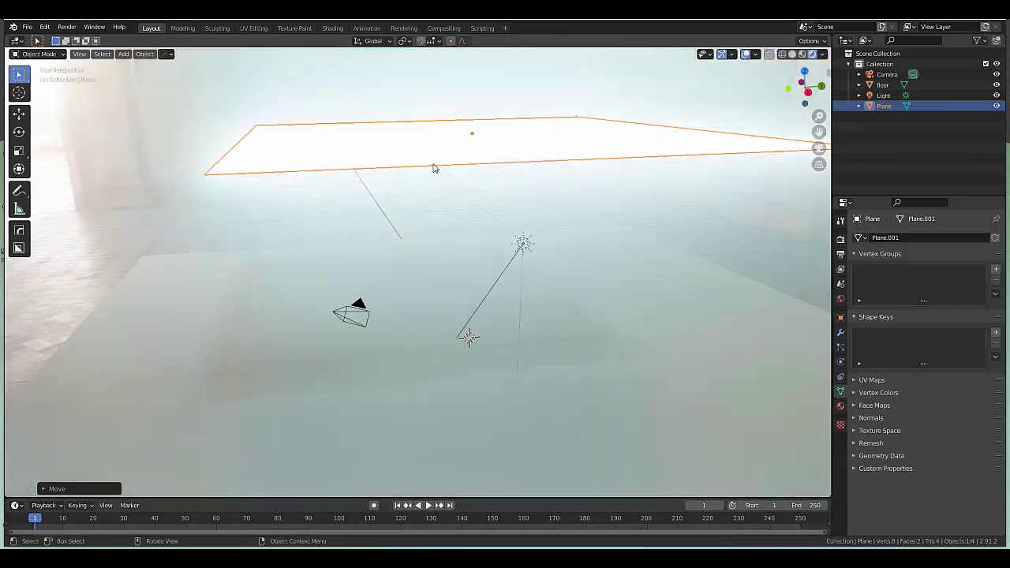
pyautogui.moveTo(548, 195); pyautogui.dragTo(798, 423, button='middle')
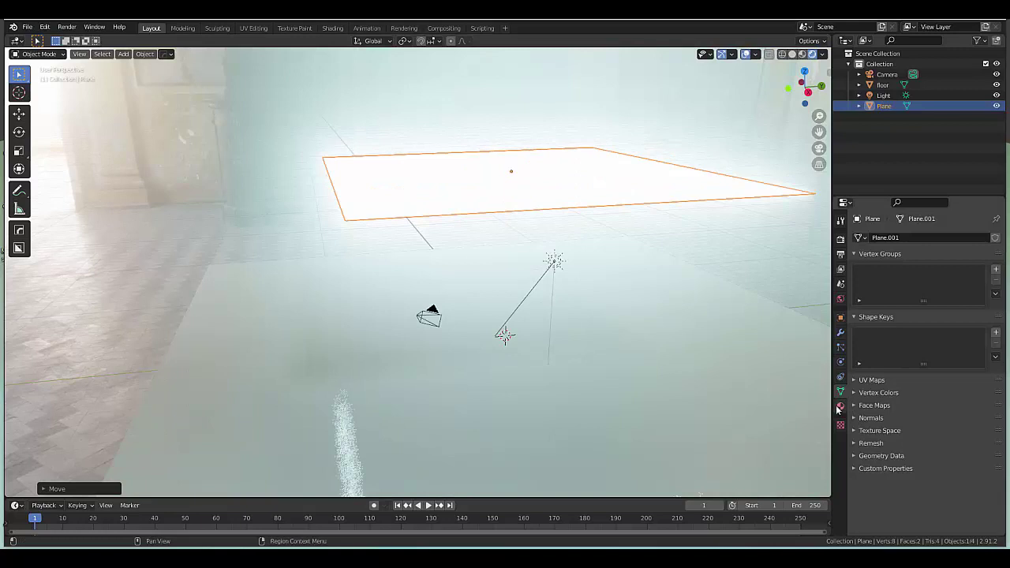
pyautogui.scroll(-3, 612, 315)
pyautogui.press('s')
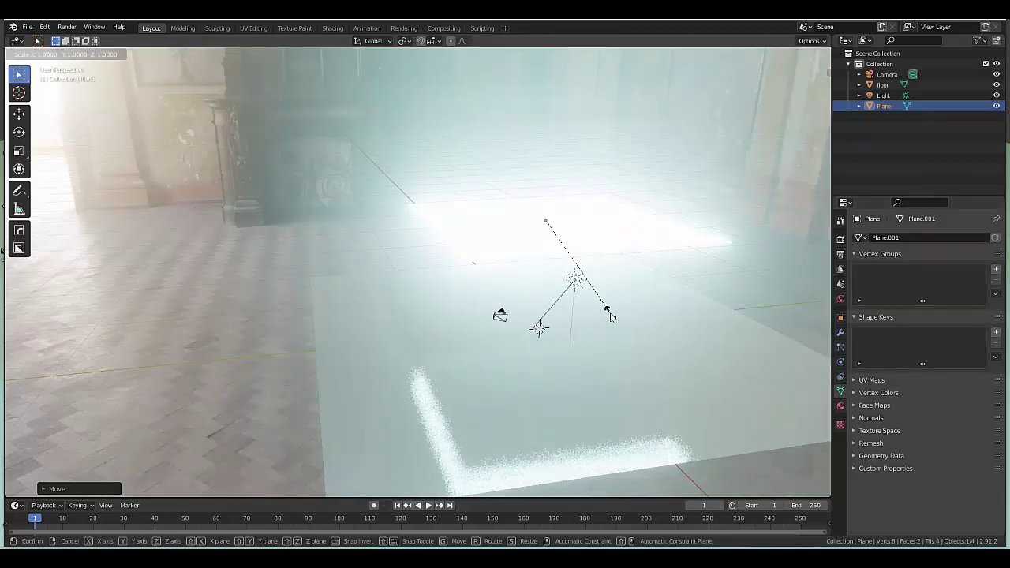
pyautogui.write('10')
pyautogui.press('Return')
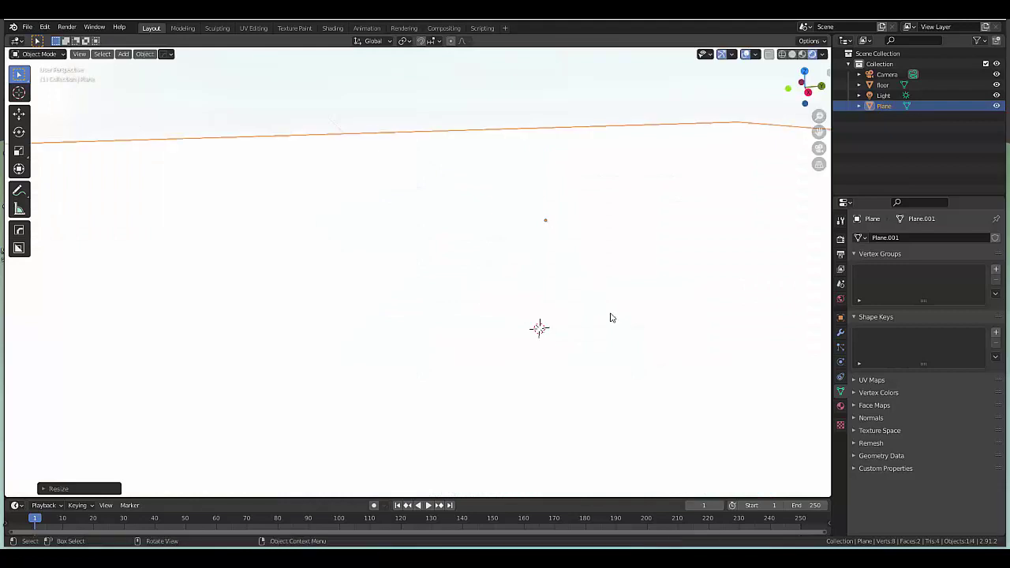
pyautogui.hotkey('ctrl', 'z')
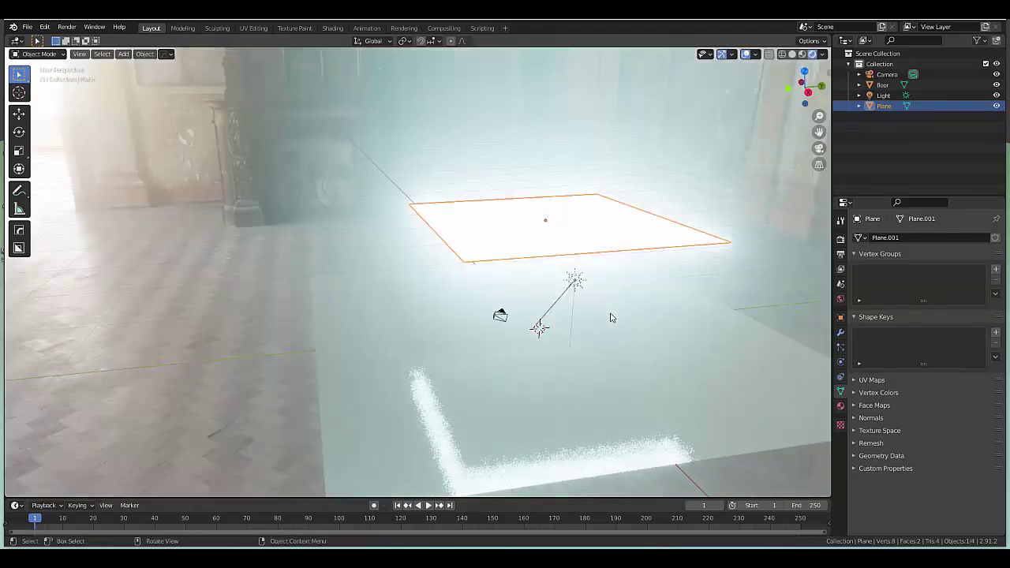
pyautogui.write('g')
pyautogui.write('z10')
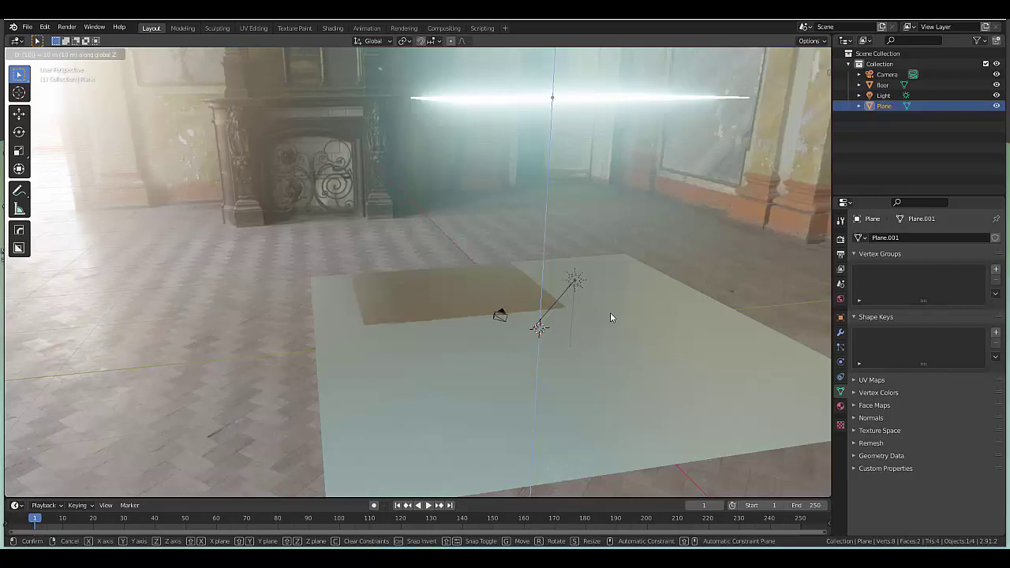
pyautogui.press('Return')
pyautogui.moveTo(568, 352); pyautogui.dragTo(552, 298, button='middle')
# Step: Rotate the sun light about 43 degrees so it strikes the floor at a lower slant
pyautogui.click(543, 280)
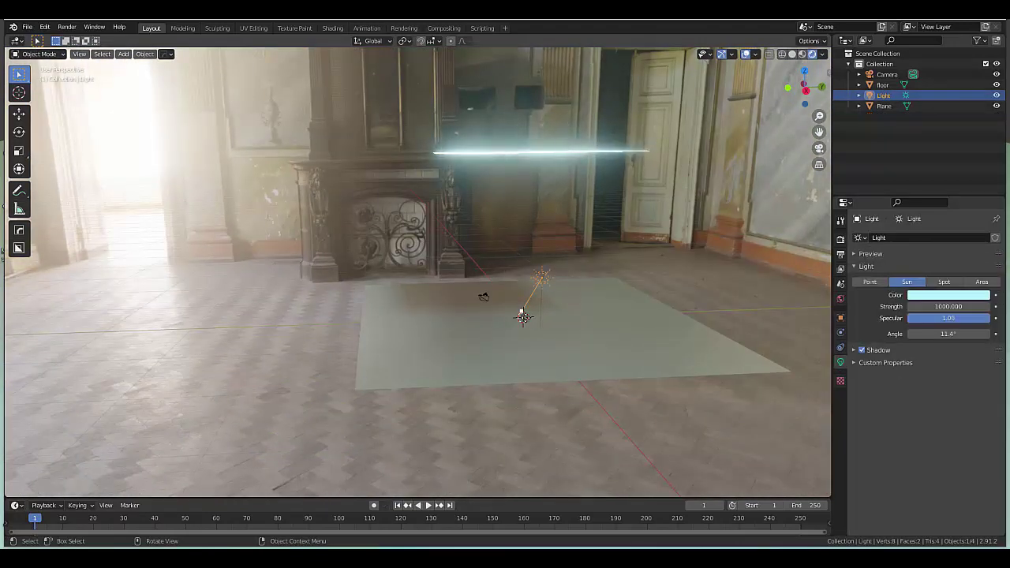
pyautogui.press('r')
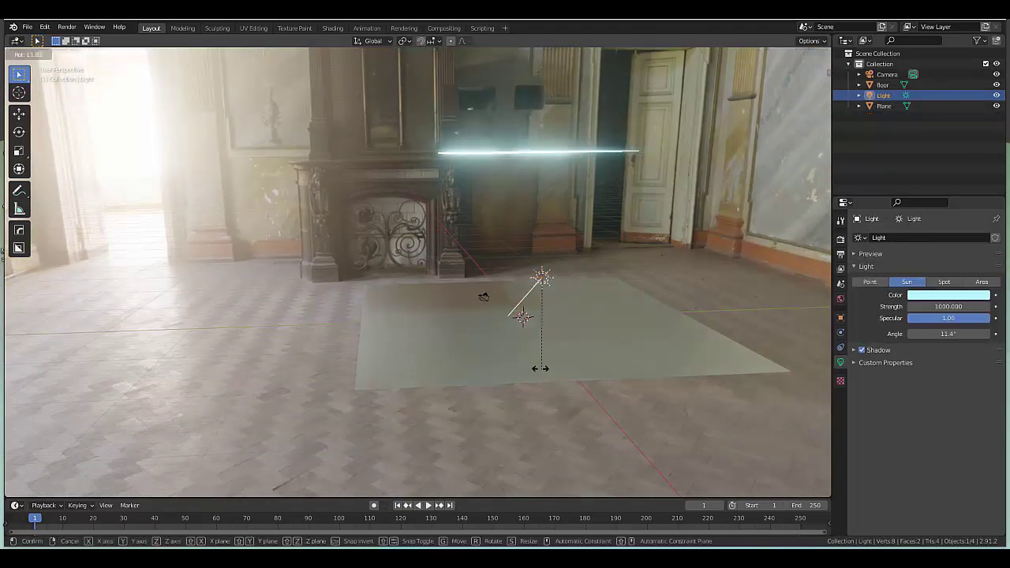
pyautogui.click(505, 338)
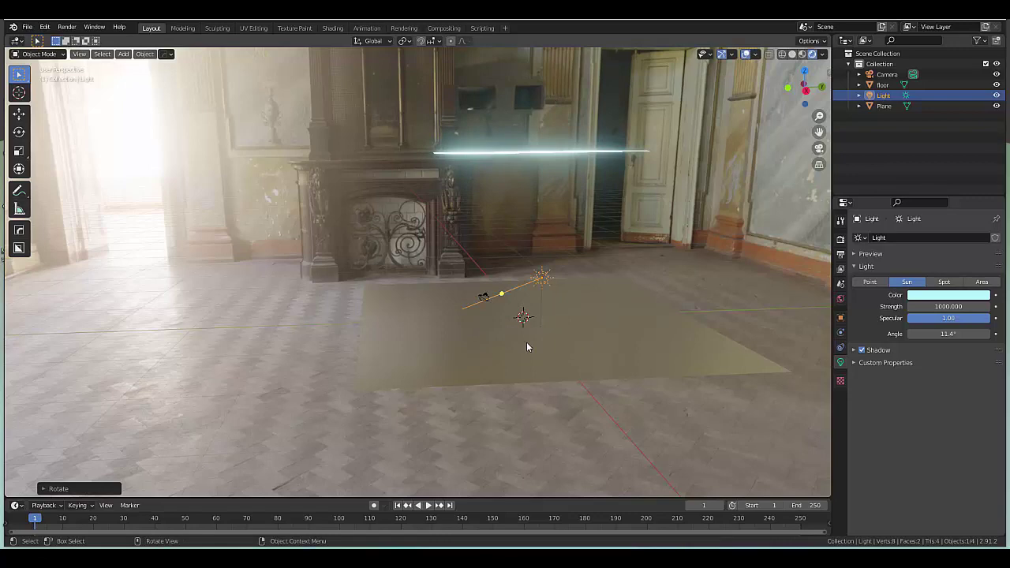
pyautogui.scroll(2, 525, 341)
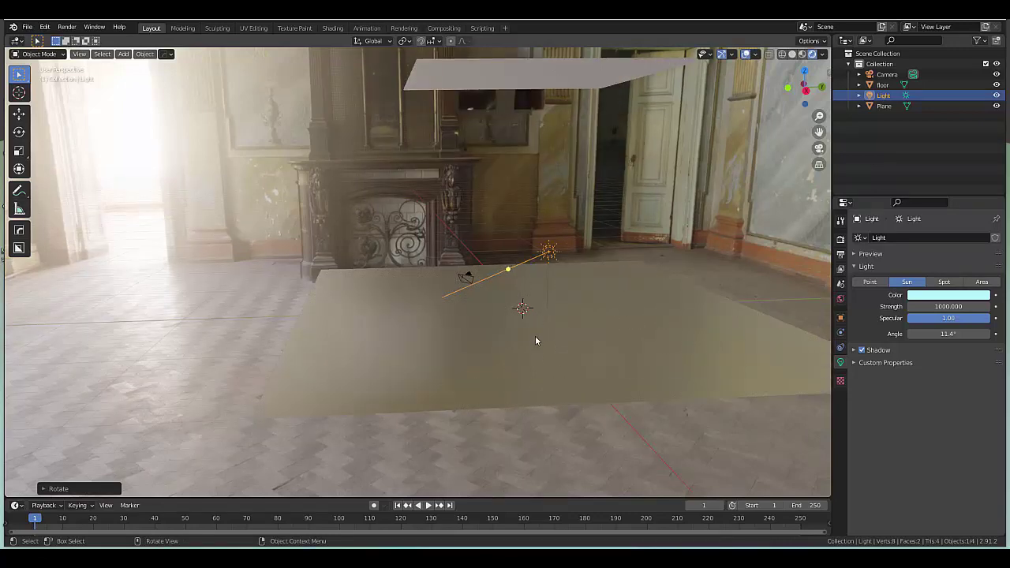
# Step: Add a particle system to the overhead plane emitting 250 particles
pyautogui.scroll(-2, 534, 336)
pyautogui.click(529, 153)
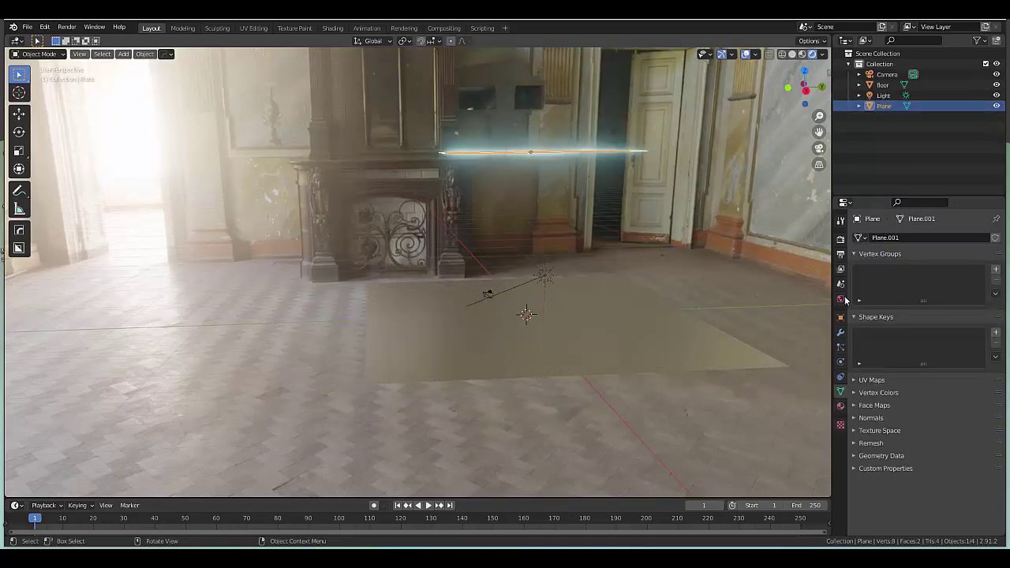
pyautogui.click(840, 347)
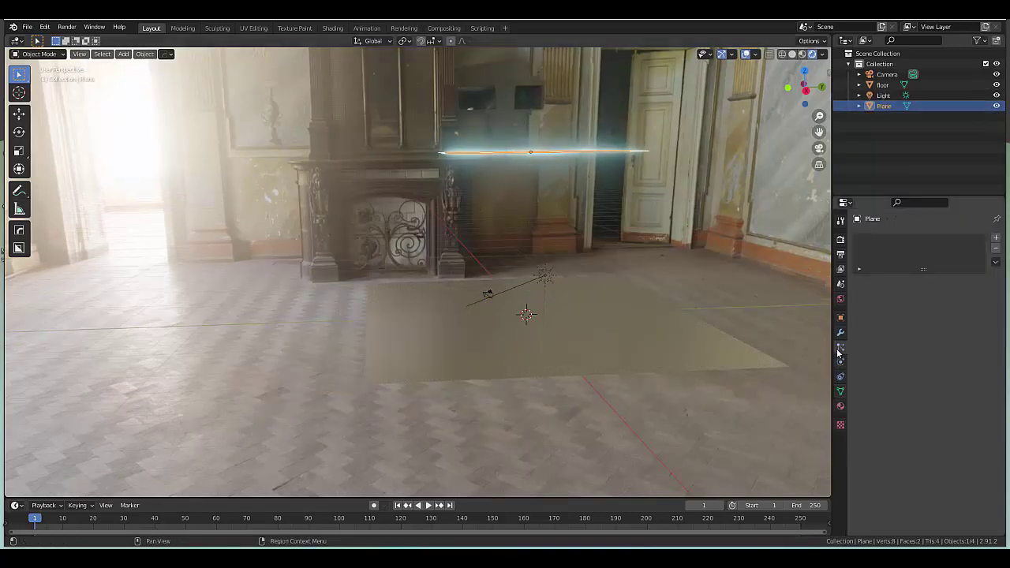
pyautogui.click(995, 237)
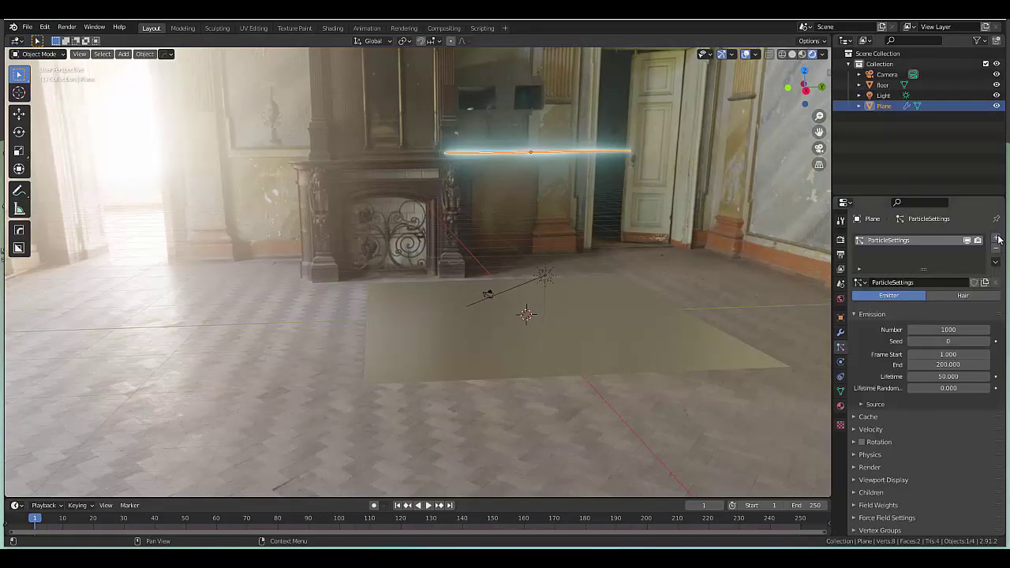
pyautogui.click(951, 329)
pyautogui.write('250')
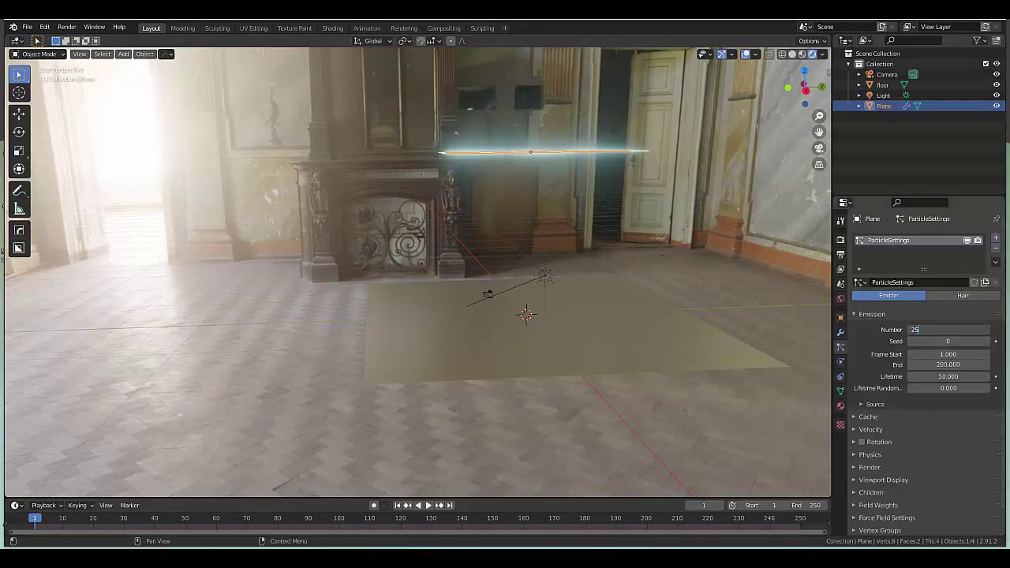
pyautogui.press('Return')
# Step: Set the animation end frame to 200
pyautogui.click(806, 505)
pyautogui.write('2')
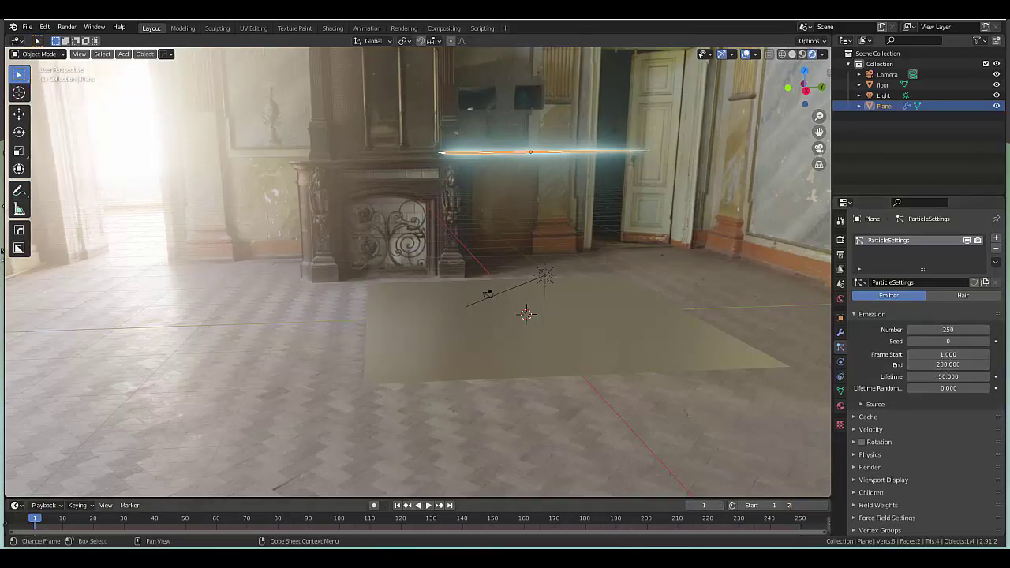
pyautogui.write('00')
pyautogui.press('Return')
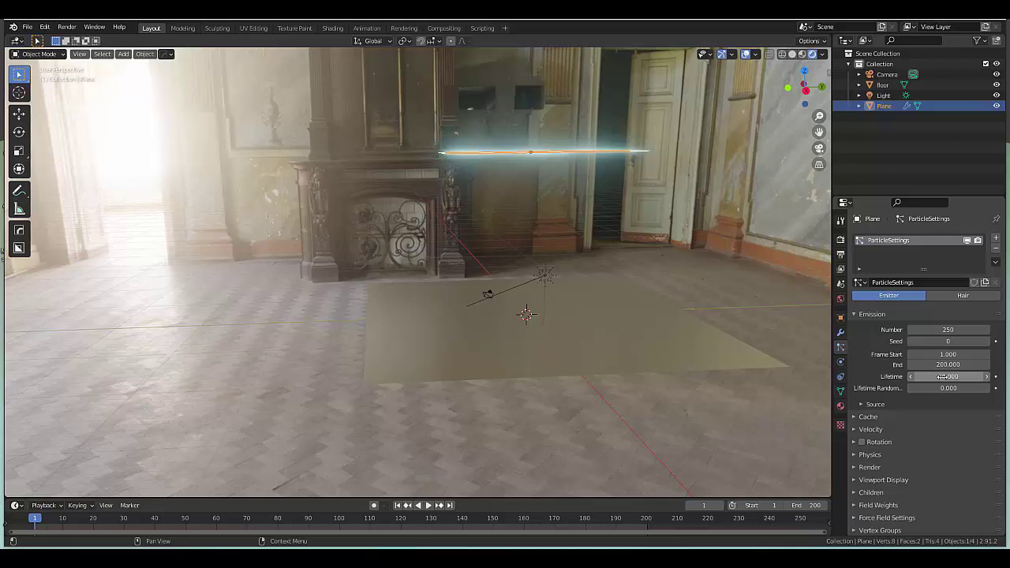
# Step: Create a new collection in the Outliner named 'emission objects'
pyautogui.keyDown('shift'); pyautogui.moveTo(529, 419); pyautogui.dragTo(518, 408, button='middle'); pyautogui.keyUp('shift')
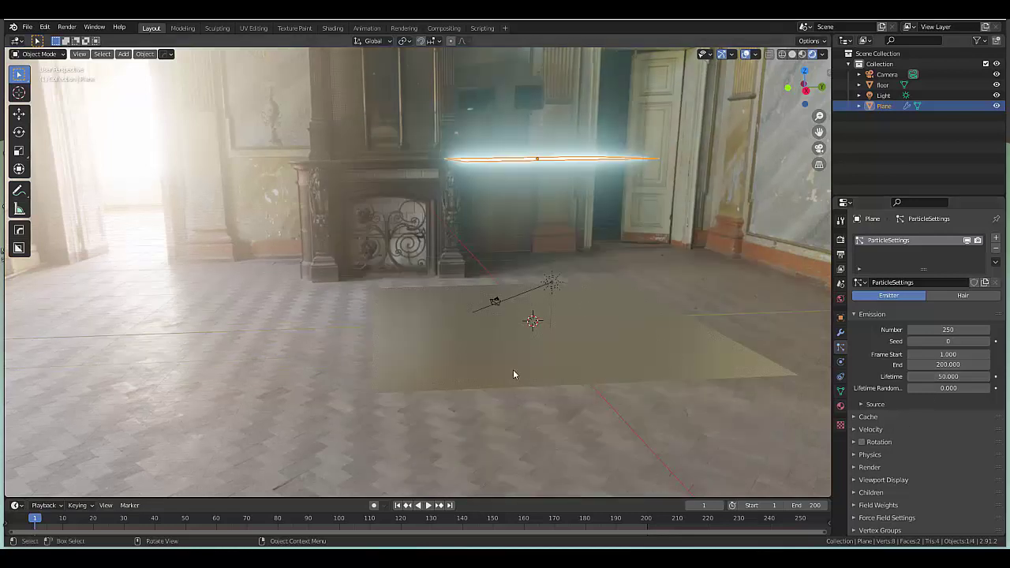
pyautogui.rightClick(853, 176)
pyautogui.click(863, 139)
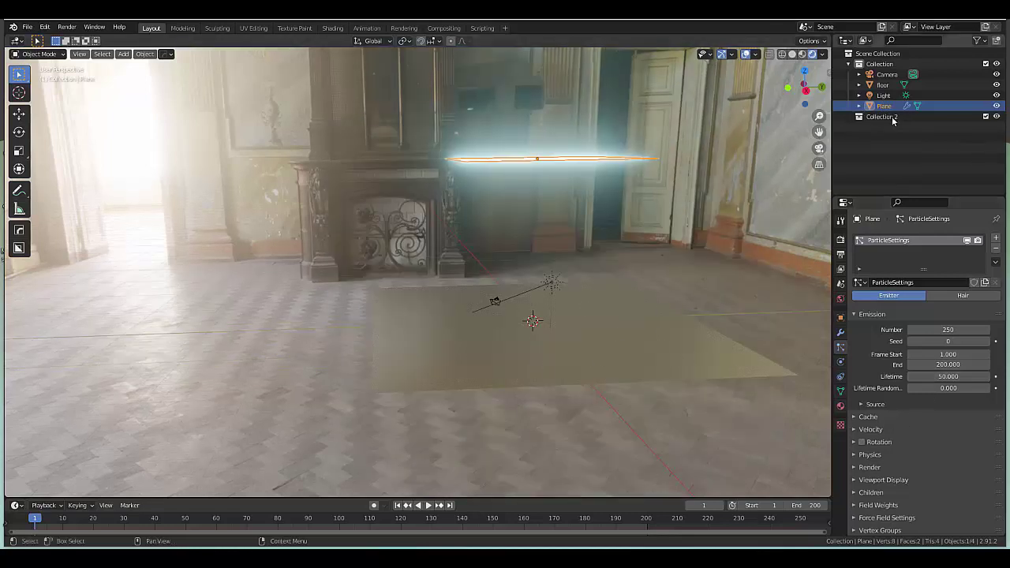
pyautogui.doubleClick(891, 116)
pyautogui.write('e')
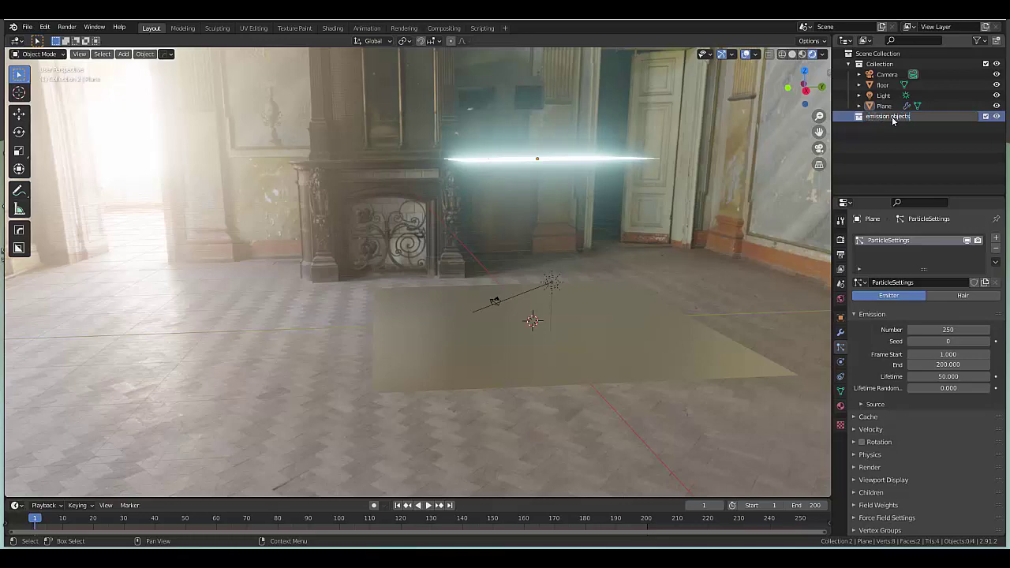
pyautogui.write('mission objects')
pyautogui.press('Return')
# Step: Add a Suzanne monkey head and apply Shade Smooth to it
pyautogui.scroll(2, 548, 345)
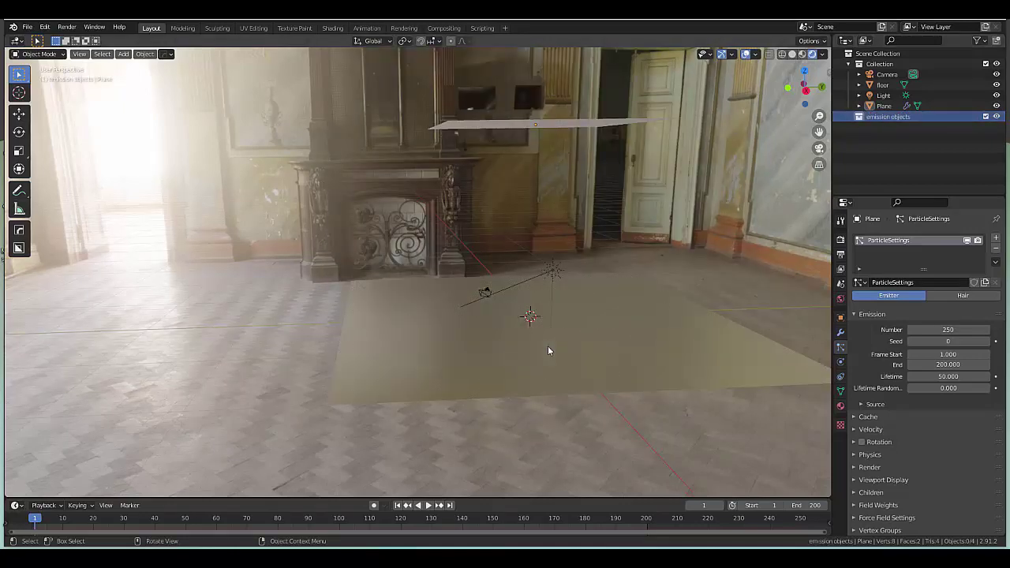
pyautogui.hotkey('shift', 'a')
pyautogui.moveTo(530, 332)
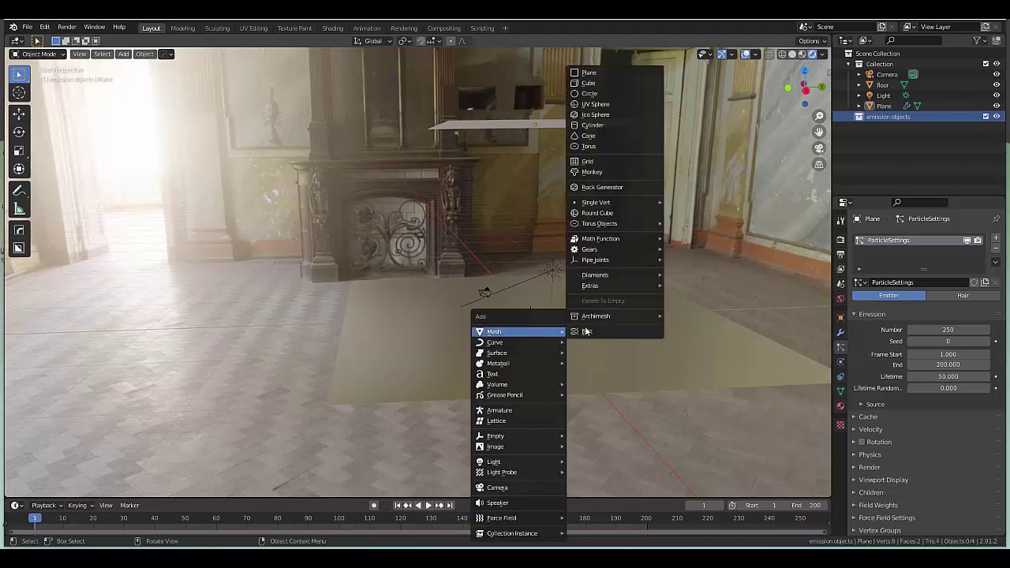
pyautogui.click(590, 171)
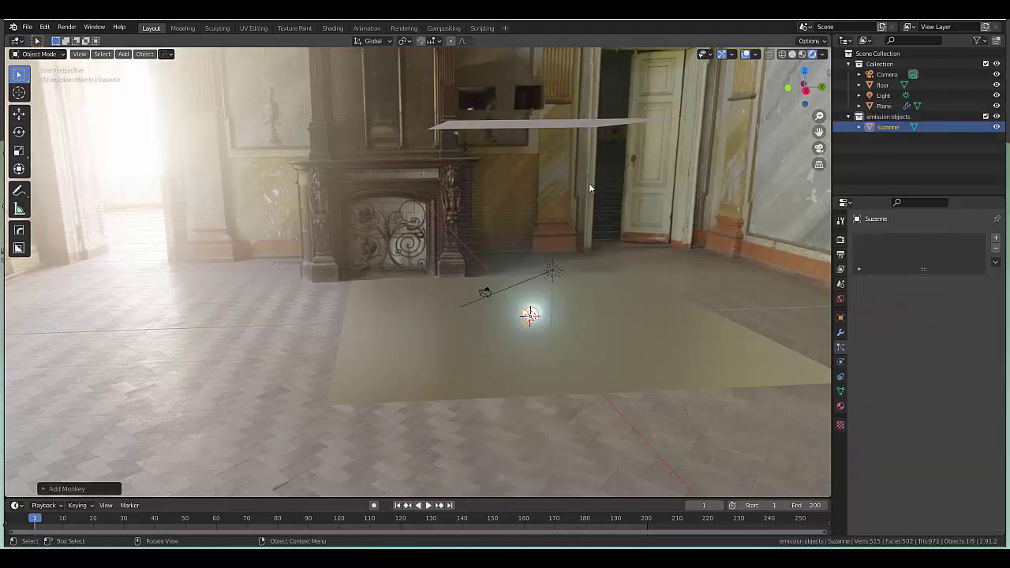
pyautogui.rightClick(531, 309)
pyautogui.click(531, 309)
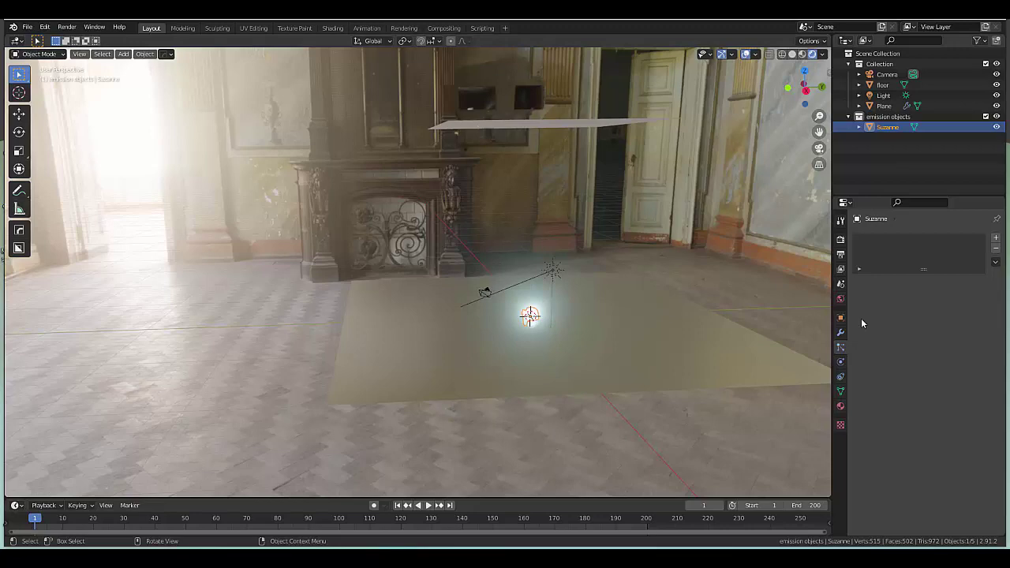
# Step: Create a new material for Suzanne and turn the enlarged lower area into a Shader Editor
pyautogui.click(840, 405)
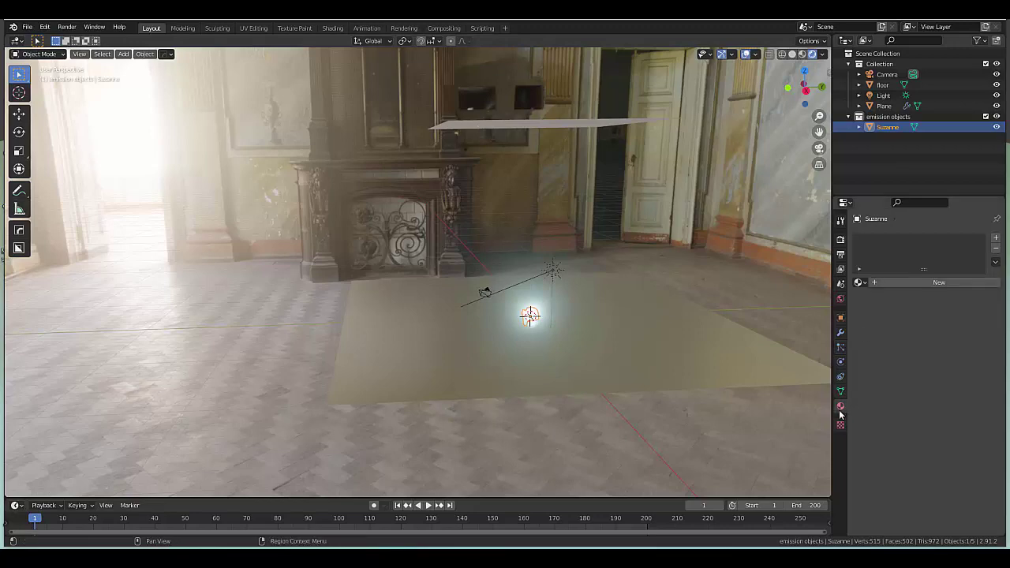
pyautogui.click(895, 282)
pyautogui.moveTo(211, 498); pyautogui.dragTo(210, 342)
pyautogui.click(16, 343)
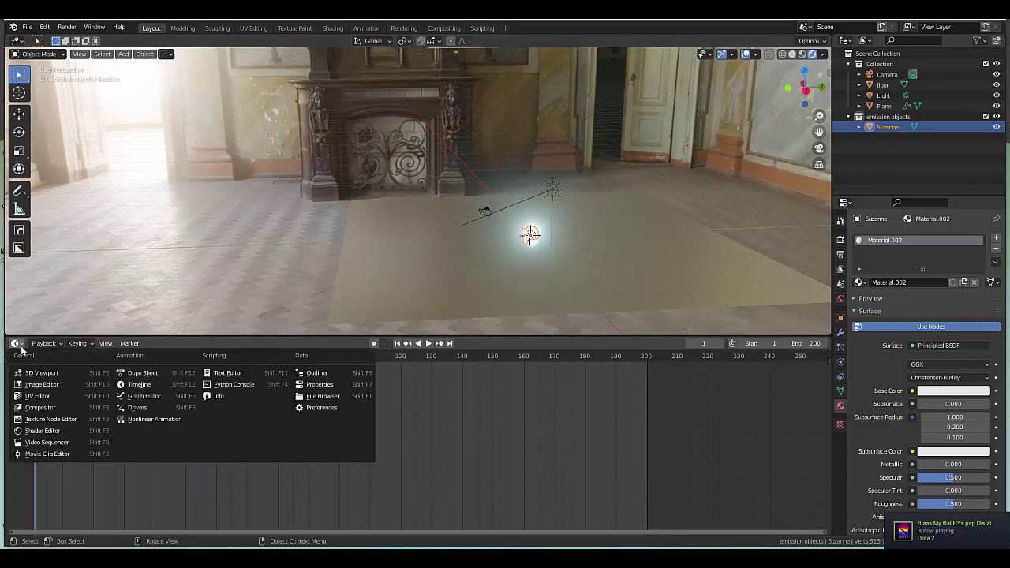
pyautogui.click(41, 431)
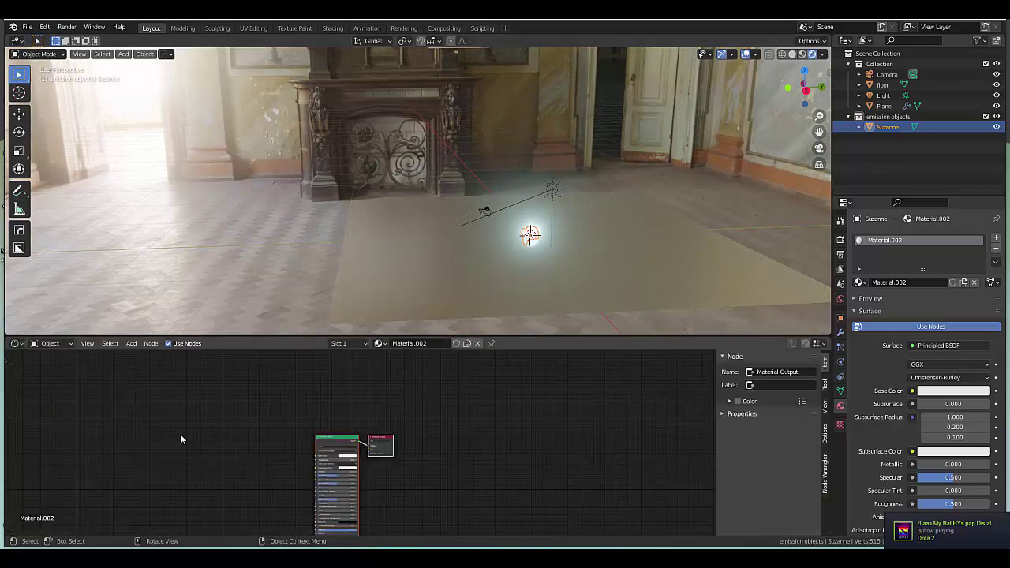
# Step: Rename Suzanne's material to 'monkey holo'
pyautogui.doubleClick(415, 345)
pyautogui.write('monkey holo')
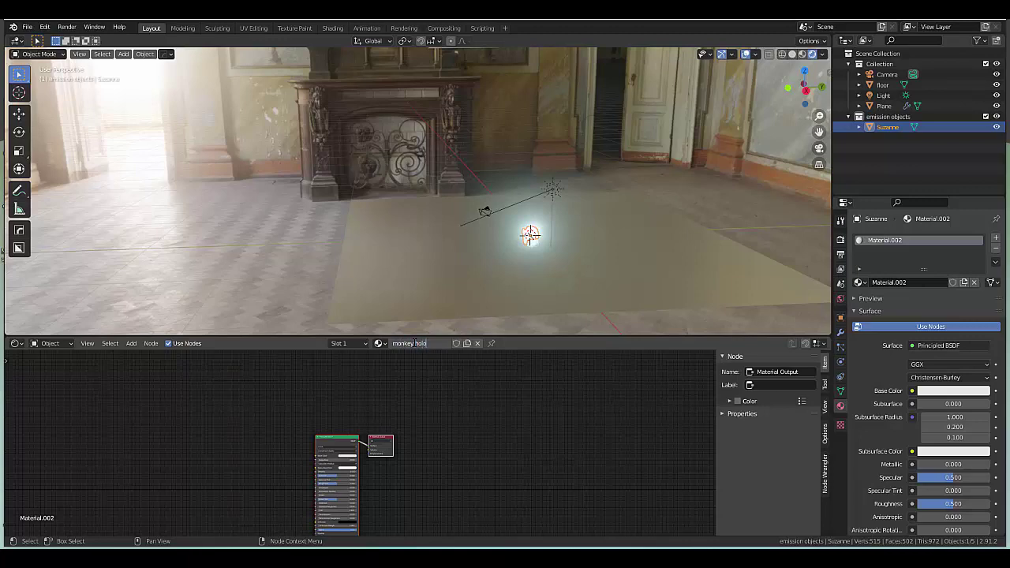
pyautogui.press('Return')
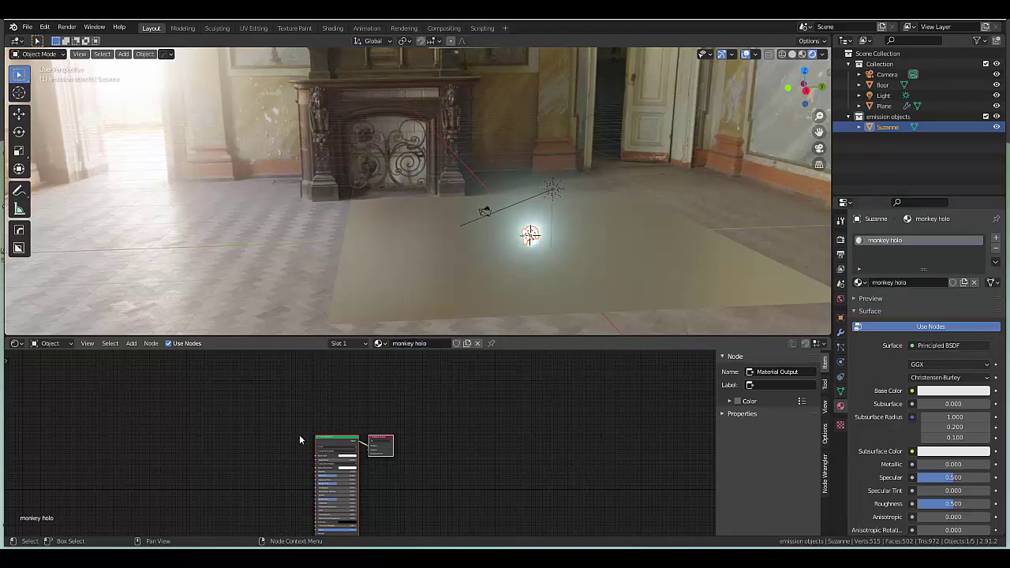
pyautogui.scroll(-1, 300, 439)
pyautogui.scroll(3, 380, 421)
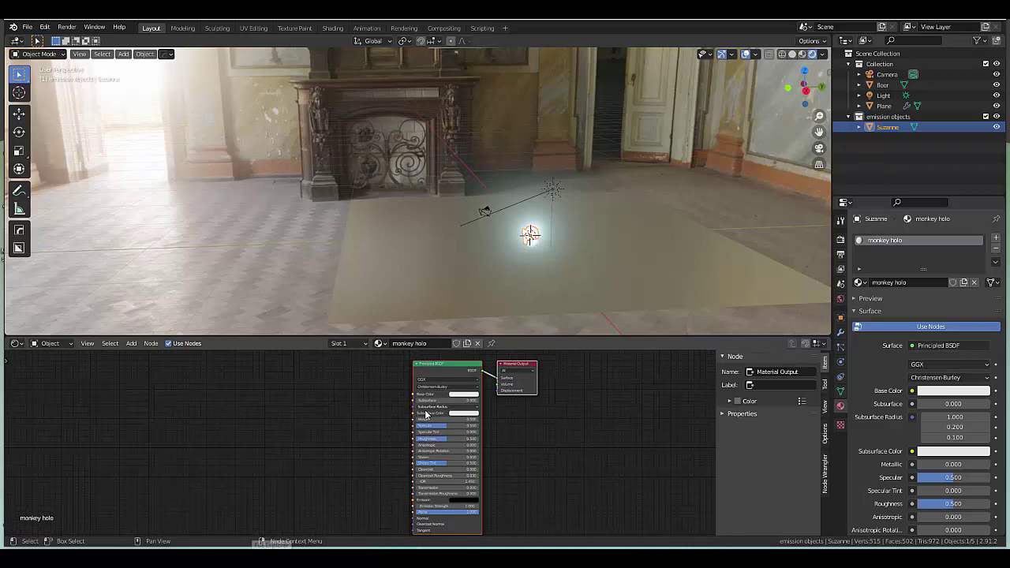
pyautogui.scroll(2, 426, 414)
# Step: Replace the Principled BSDF with a Mix Shader wired to the Material Output surface
pyautogui.click(428, 382)
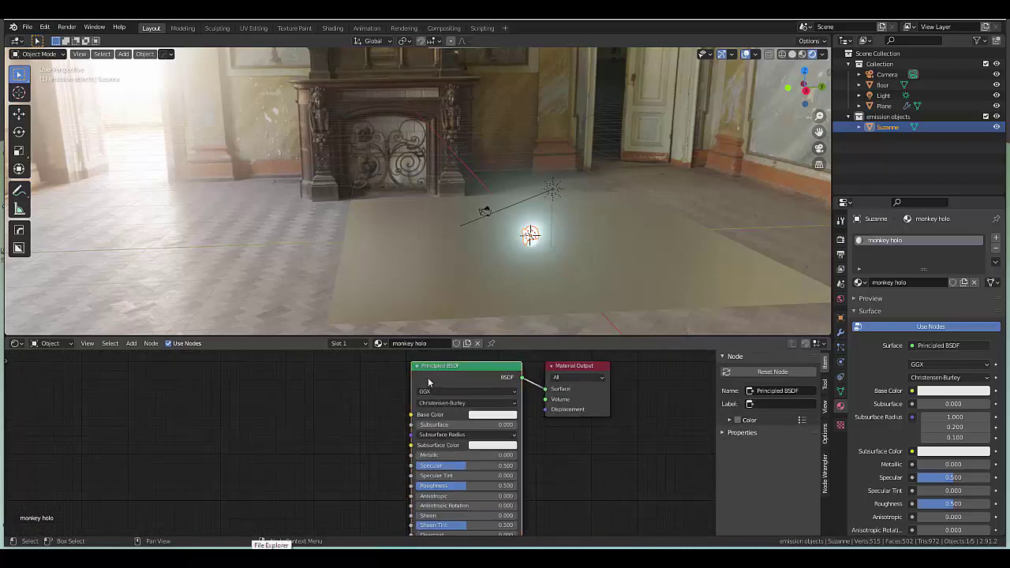
pyautogui.press('x')
pyautogui.hotkey('shift', 'a')
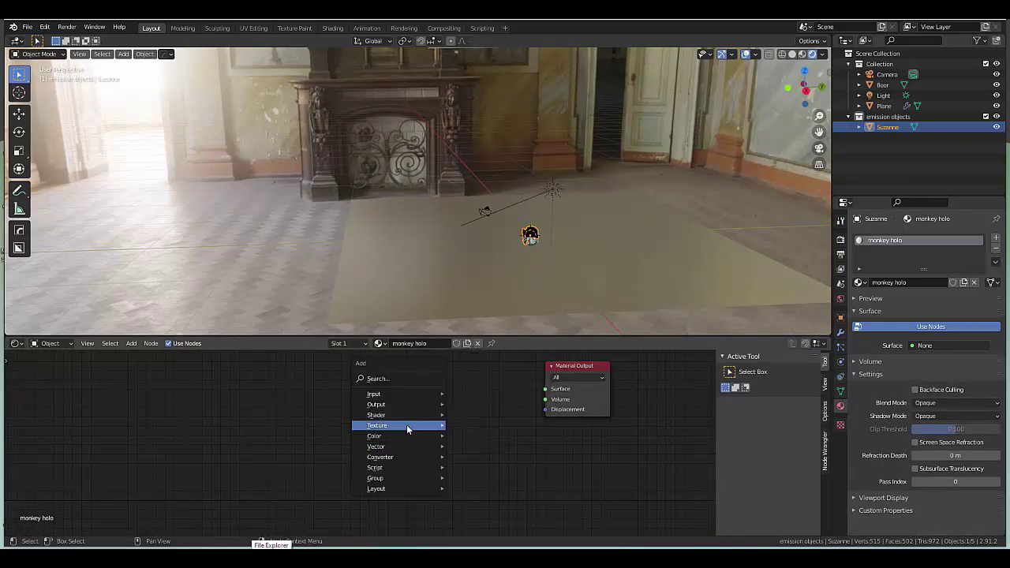
pyautogui.moveTo(404, 415)
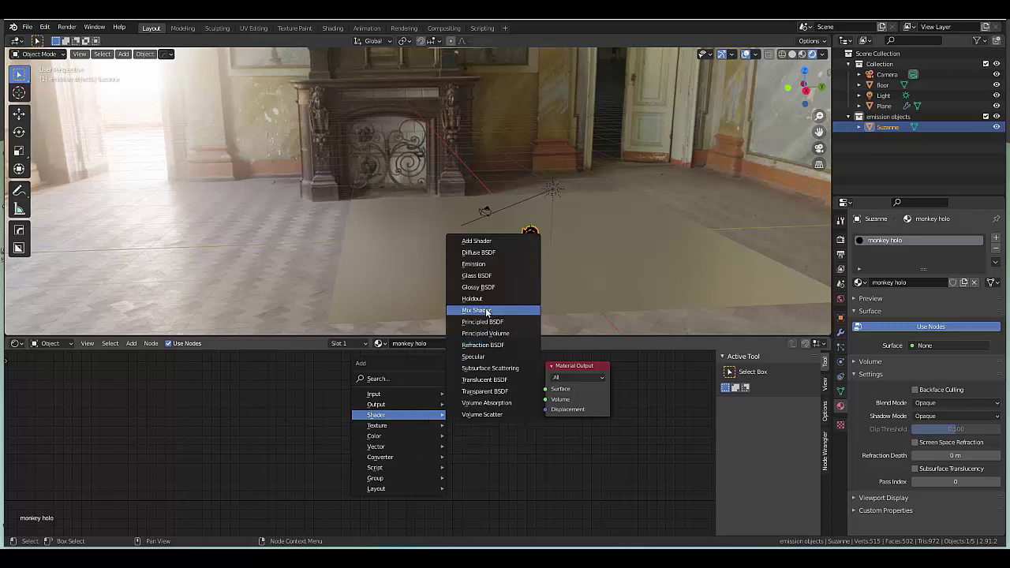
pyautogui.click(487, 311)
pyautogui.click(448, 372)
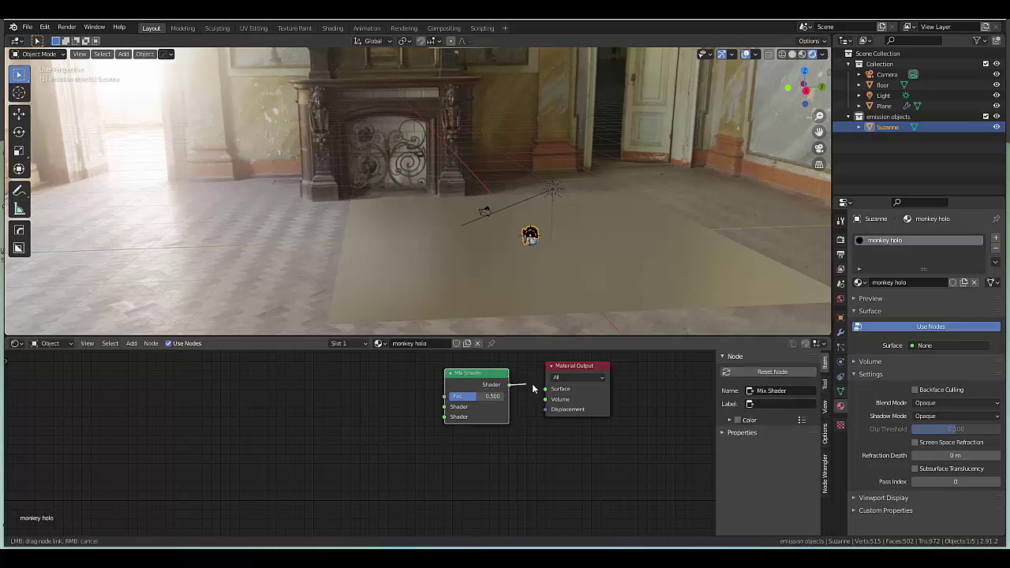
pyautogui.moveTo(547, 393); pyautogui.dragTo(546, 390)
# Step: Add a Transparent BSDF node feeding the Mix Shader's second shader input
pyautogui.hotkey('shift', 'a')
pyautogui.moveTo(366, 423)
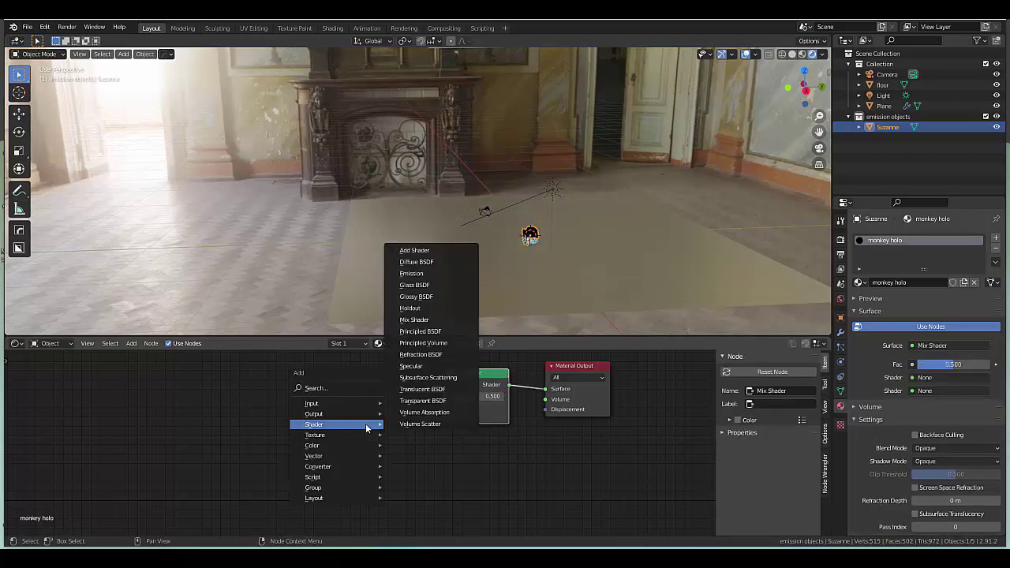
pyautogui.click(423, 401)
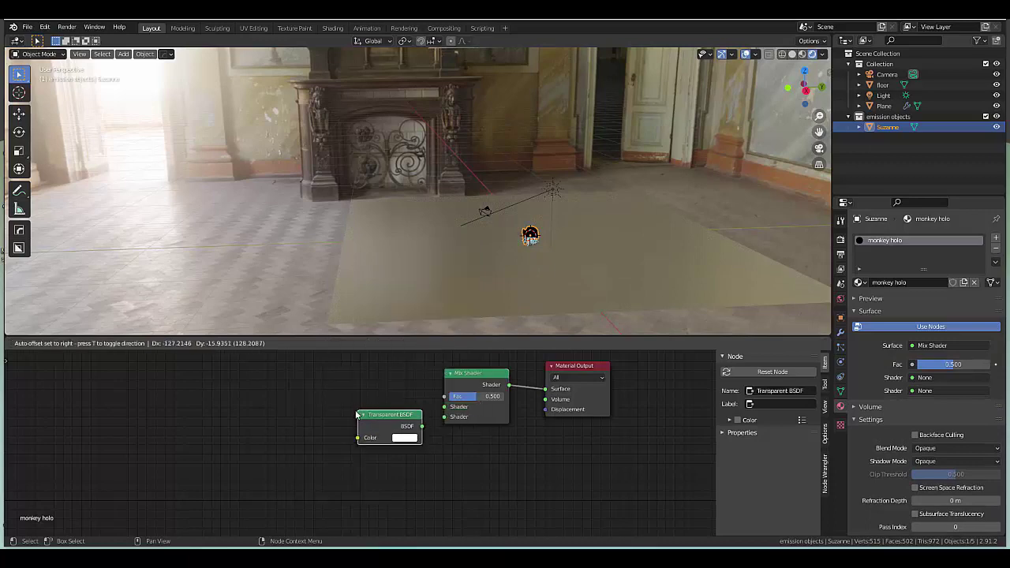
pyautogui.click(421, 435)
pyautogui.moveTo(422, 426); pyautogui.dragTo(444, 417)
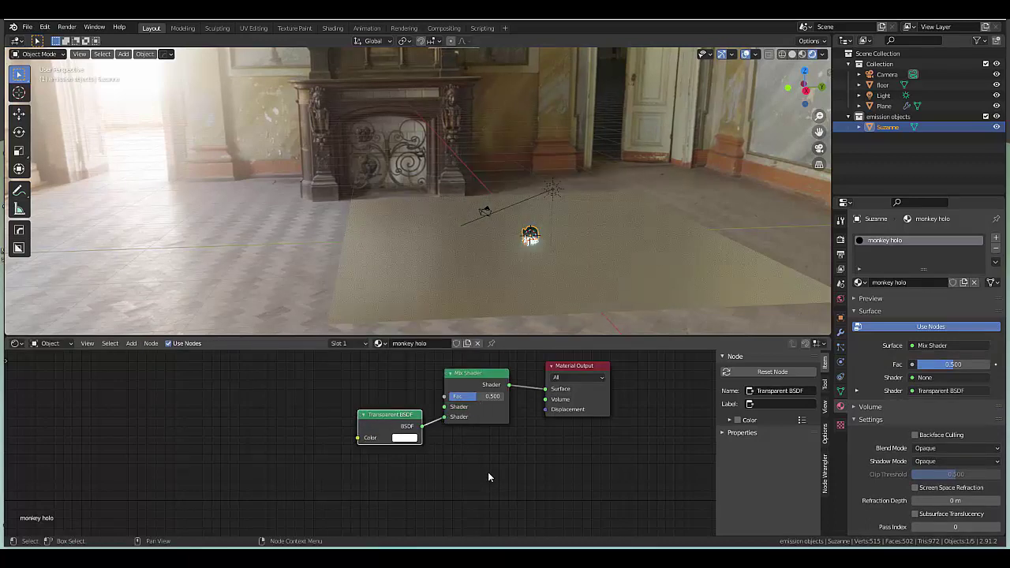
pyautogui.scroll(-2, 487, 471)
pyautogui.scroll(2, 414, 395)
# Step: Add an Emission node feeding the Mix Shader's first shader input
pyautogui.hotkey('shift', 'a')
pyautogui.moveTo(414, 398)
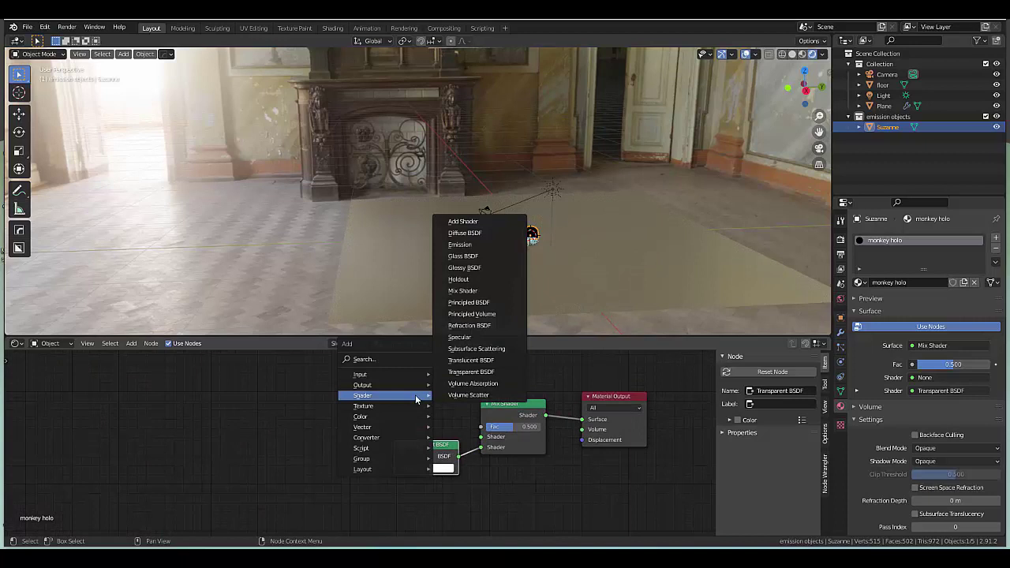
pyautogui.click(461, 245)
pyautogui.click(387, 385)
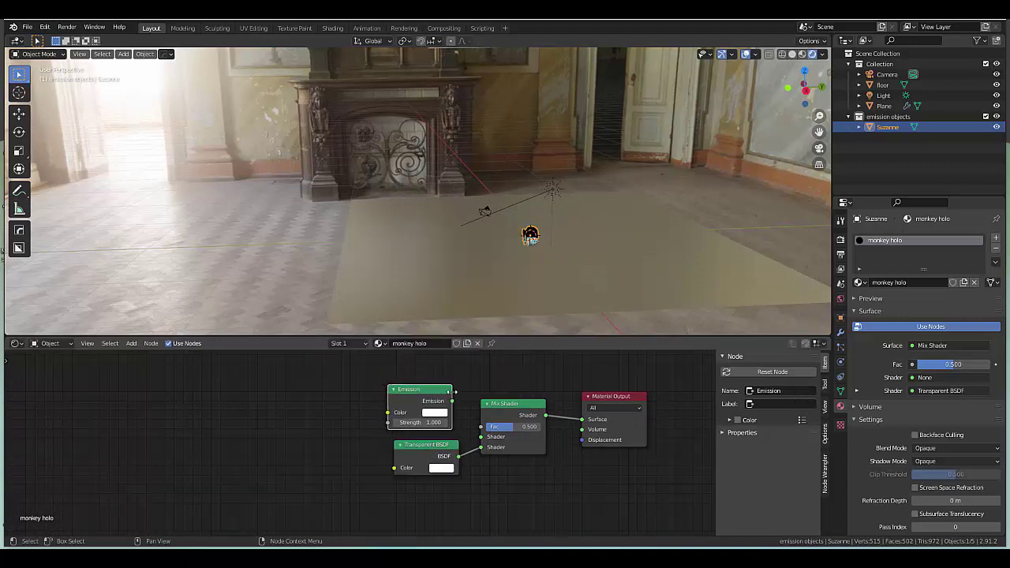
pyautogui.moveTo(451, 400); pyautogui.dragTo(481, 437)
pyautogui.scroll(-2, 514, 477)
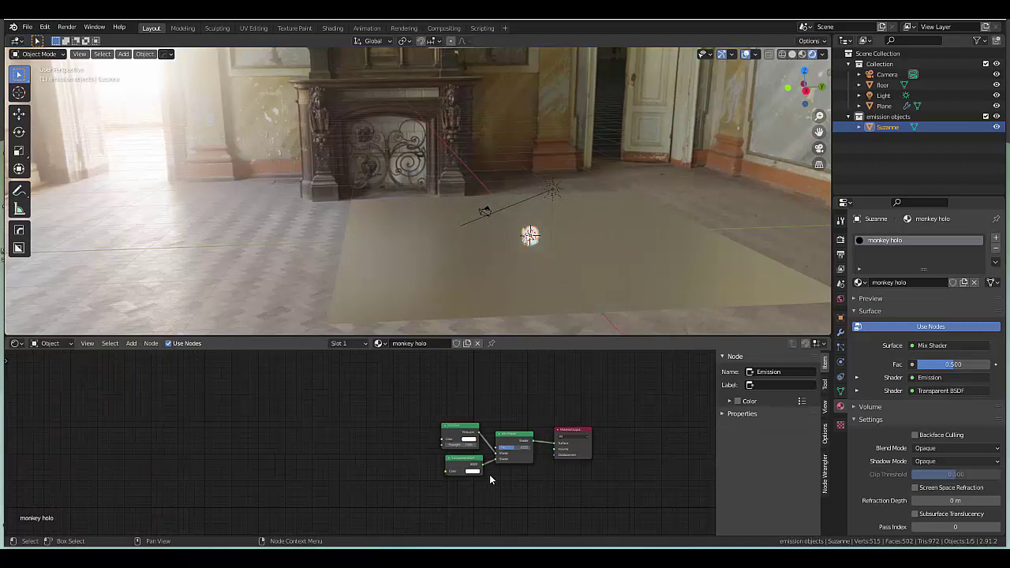
# Step: Add a Layer Weight node and connect its Facing output to the Mix Shader factor
pyautogui.hotkey('shift', 'a')
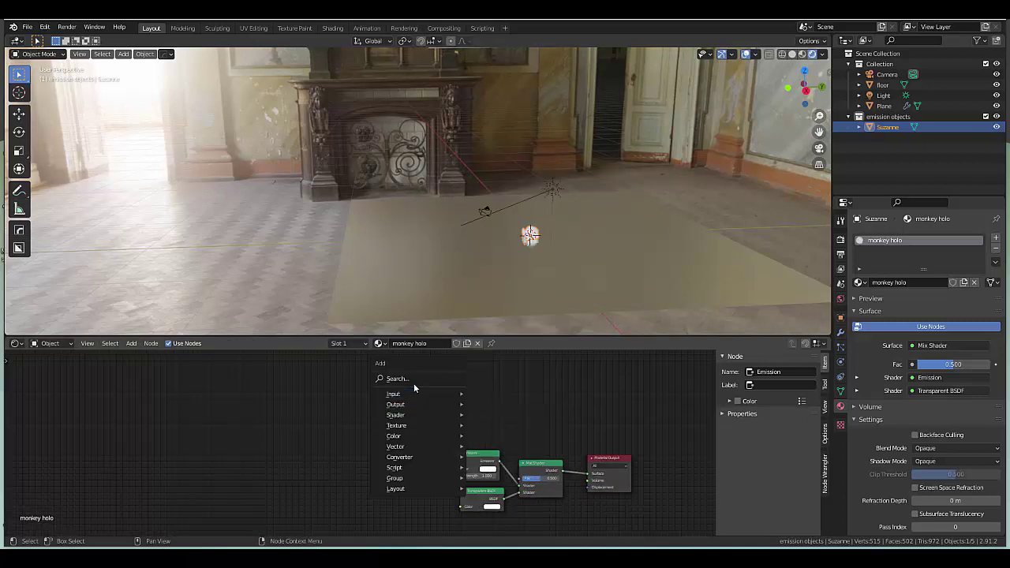
pyautogui.click(413, 381)
pyautogui.write('b')
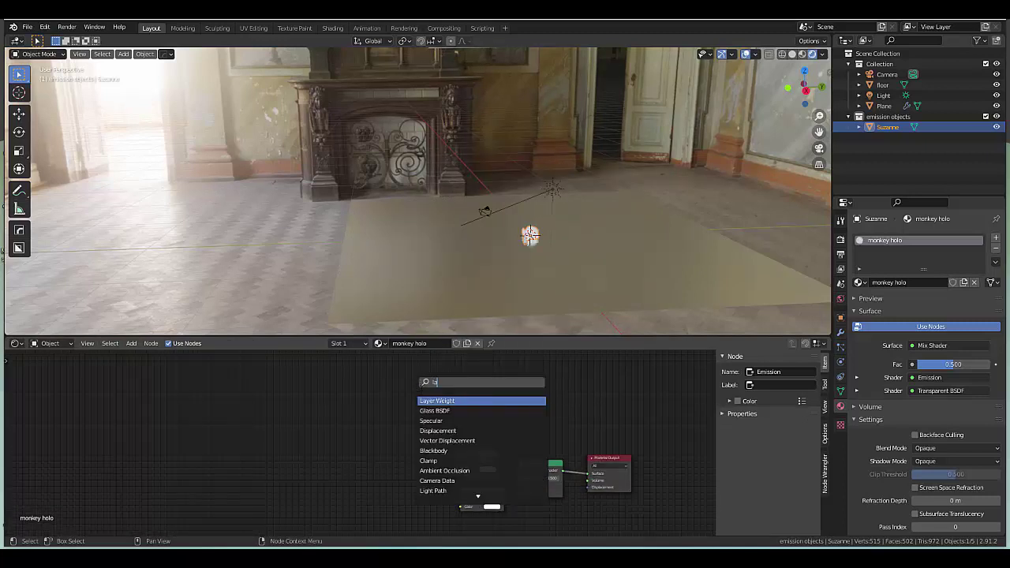
pyautogui.press('Return')
pyautogui.click(473, 426)
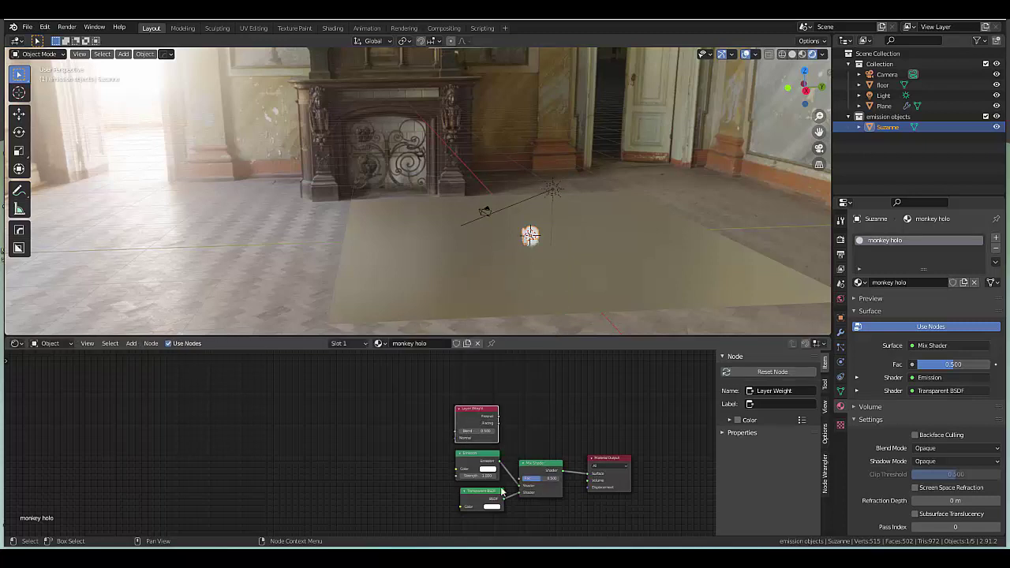
pyautogui.scroll(1, 509, 458)
pyautogui.moveTo(496, 388); pyautogui.dragTo(526, 469)
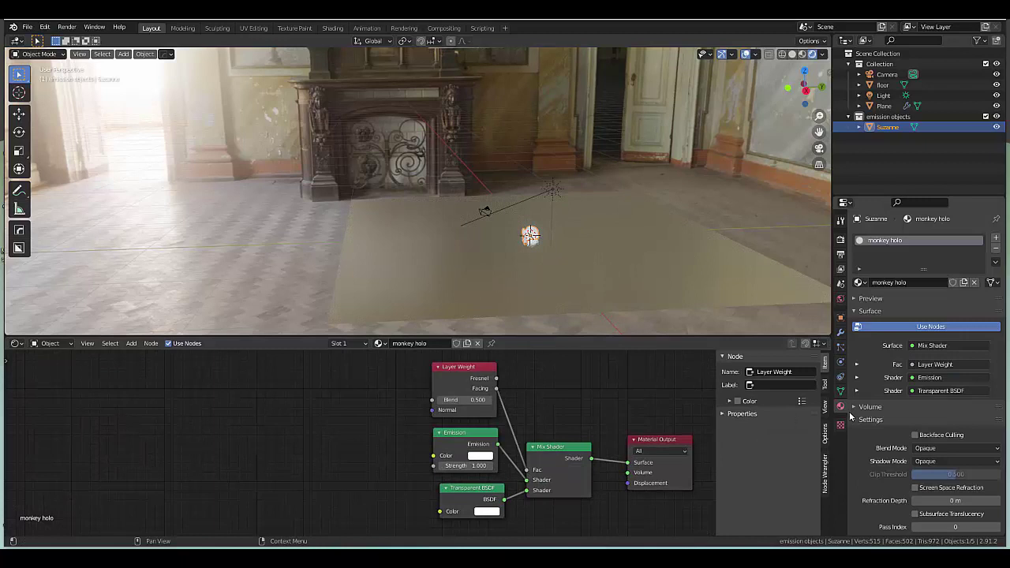
# Step: Switch the monkey holo material to Alpha Blend and set the Layer Weight Blend to 0.9
pyautogui.click(921, 449)
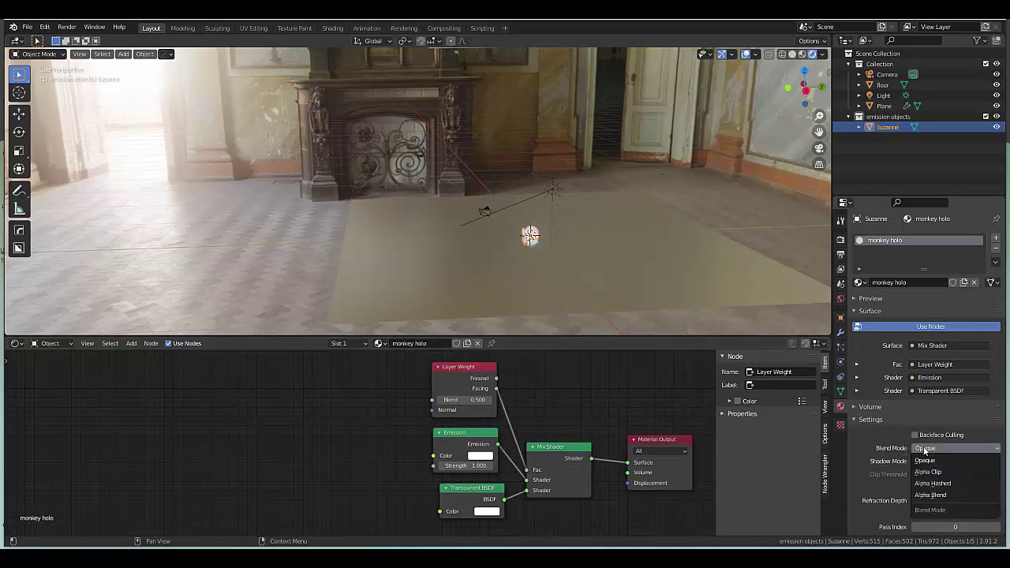
pyautogui.click(930, 496)
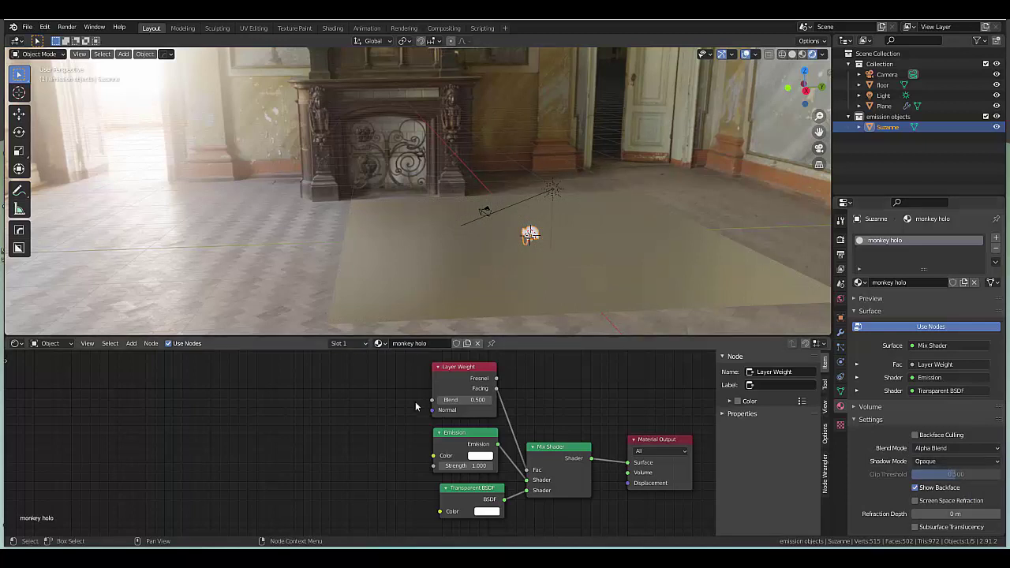
pyautogui.click(468, 400)
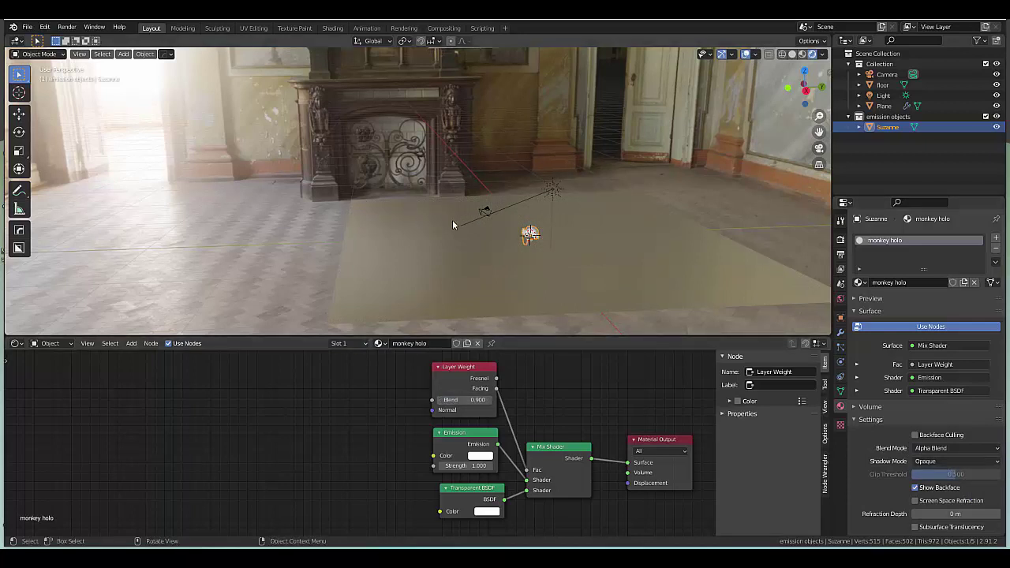
# Step: Add a Subdivision Surface modifier to Suzanne with Levels Viewport set to 2
pyautogui.scroll(8, 658, 295)
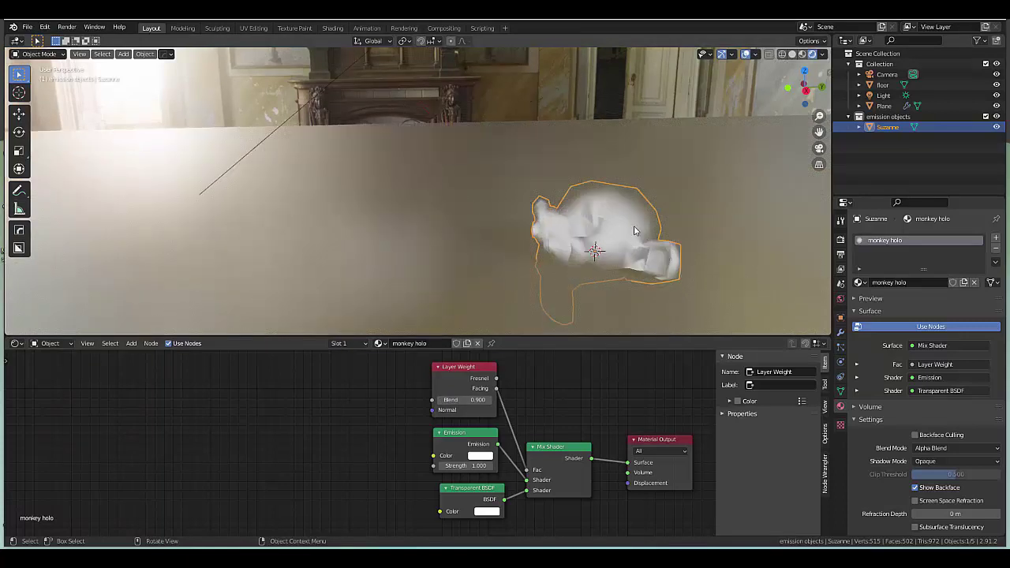
pyautogui.click(841, 331)
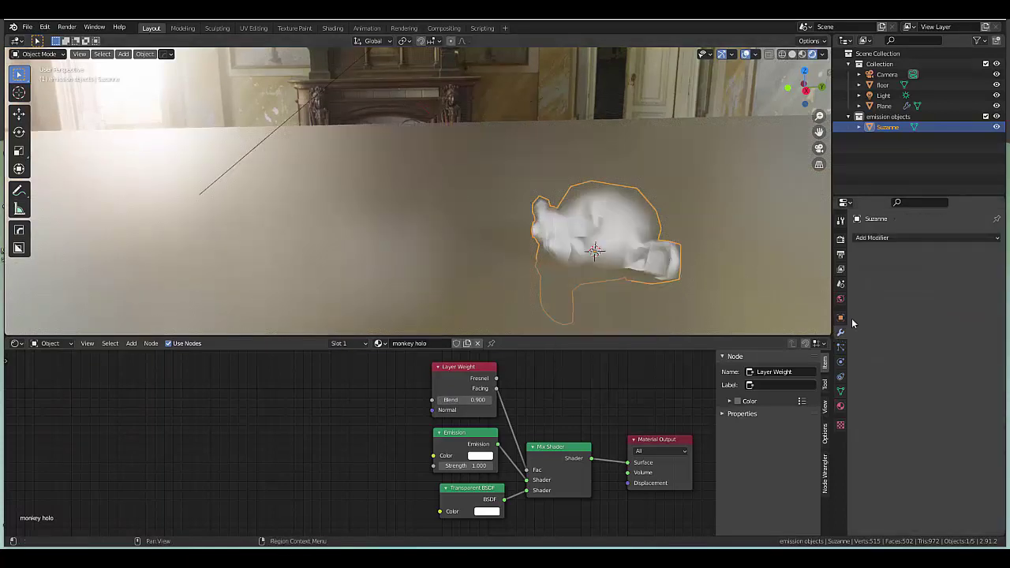
pyautogui.click(871, 237)
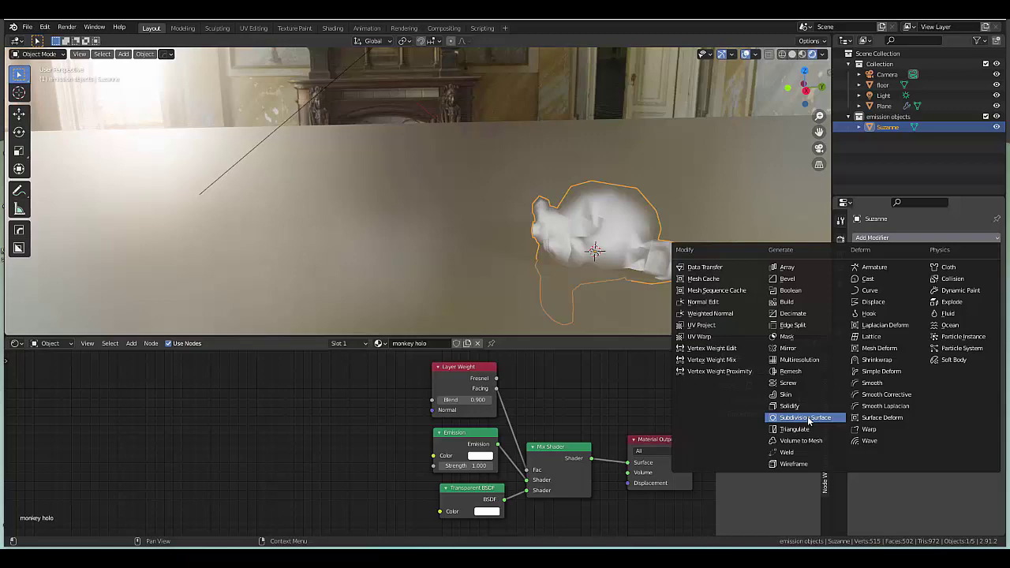
pyautogui.click(809, 418)
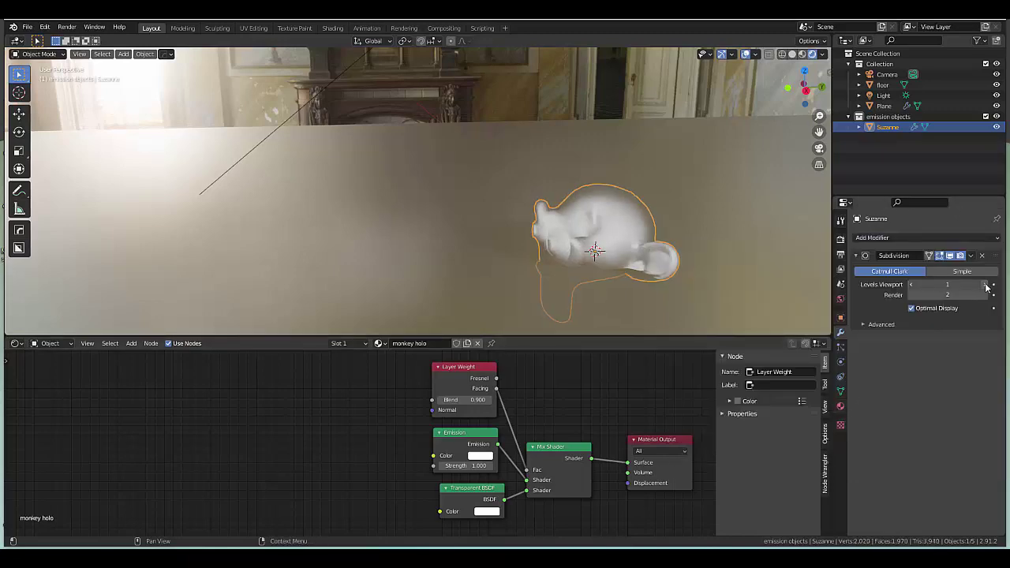
pyautogui.click(985, 285)
pyautogui.moveTo(766, 217); pyautogui.dragTo(654, 253, button='middle')
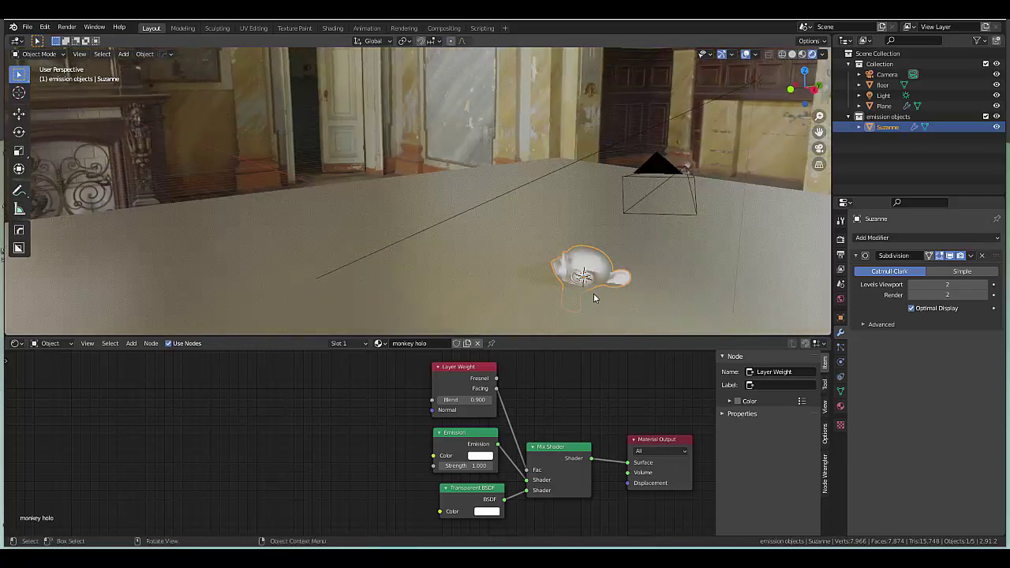
pyautogui.scroll(2, 593, 293)
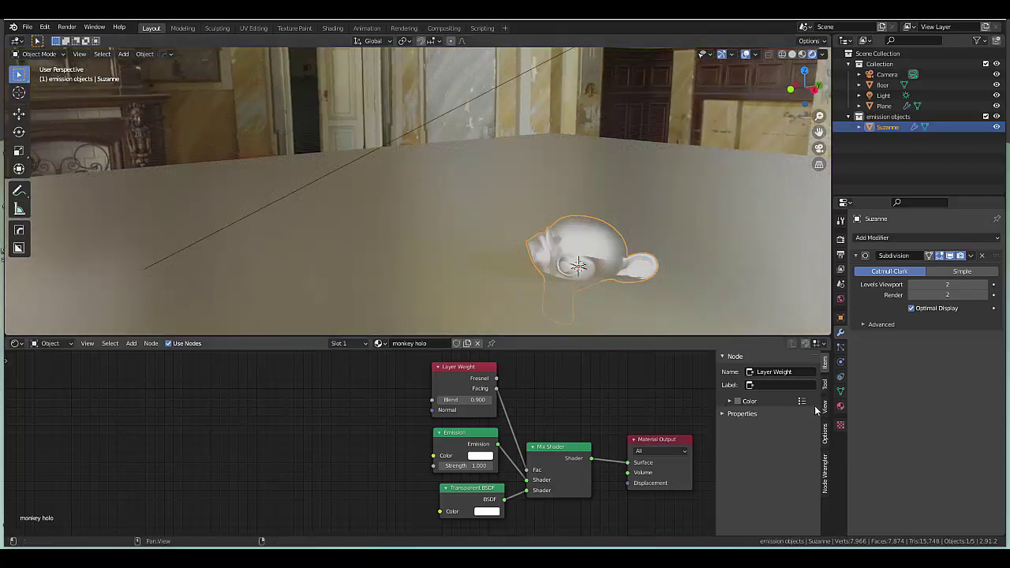
# Step: Switch the monkey holo material's blend mode to Alpha Clip
pyautogui.click(840, 406)
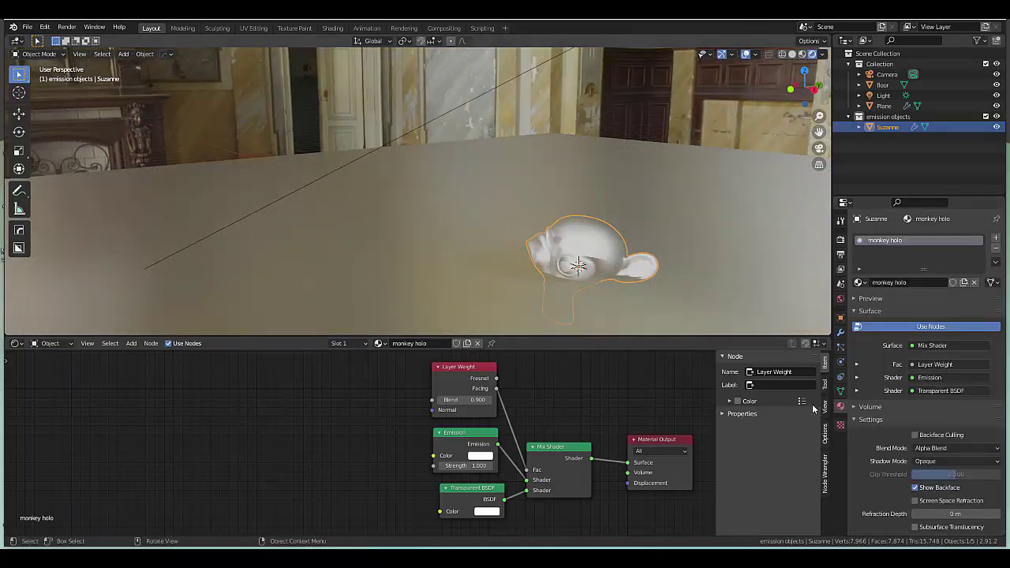
pyautogui.click(944, 448)
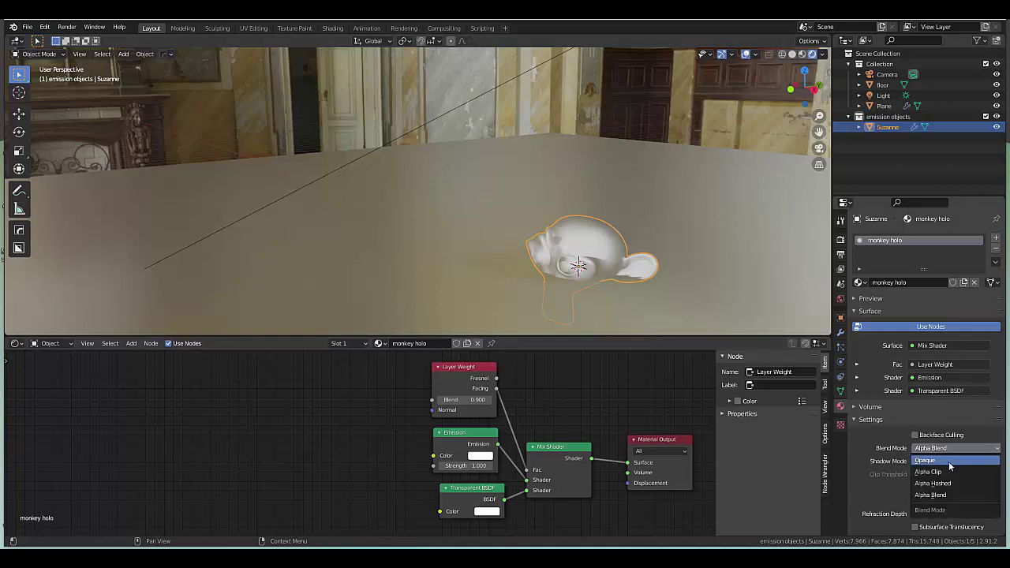
pyautogui.click(951, 472)
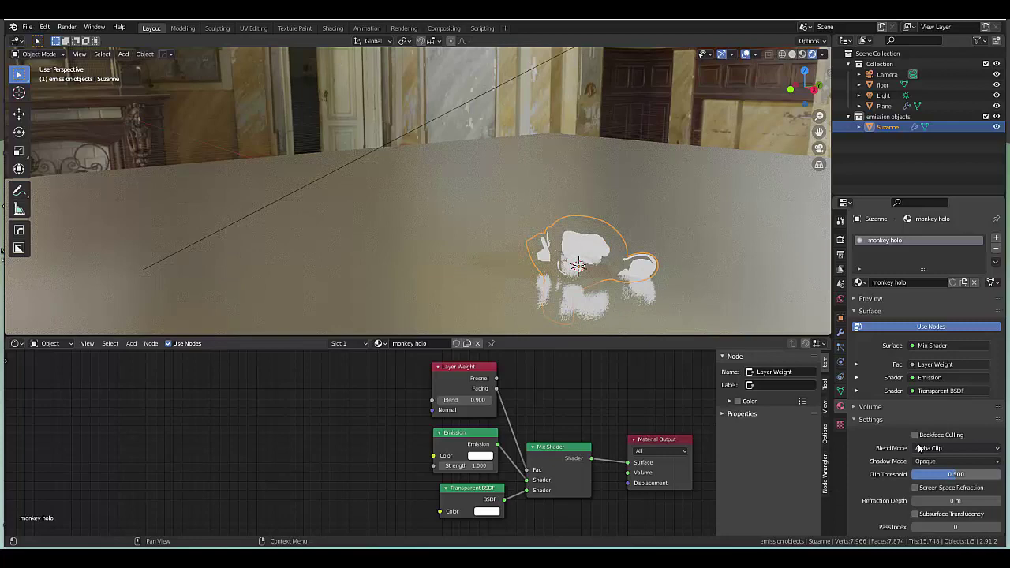
# Step: Set the Emission strength to 30 and check Suzanne's glow in the viewport
pyautogui.scroll(-2, 558, 273)
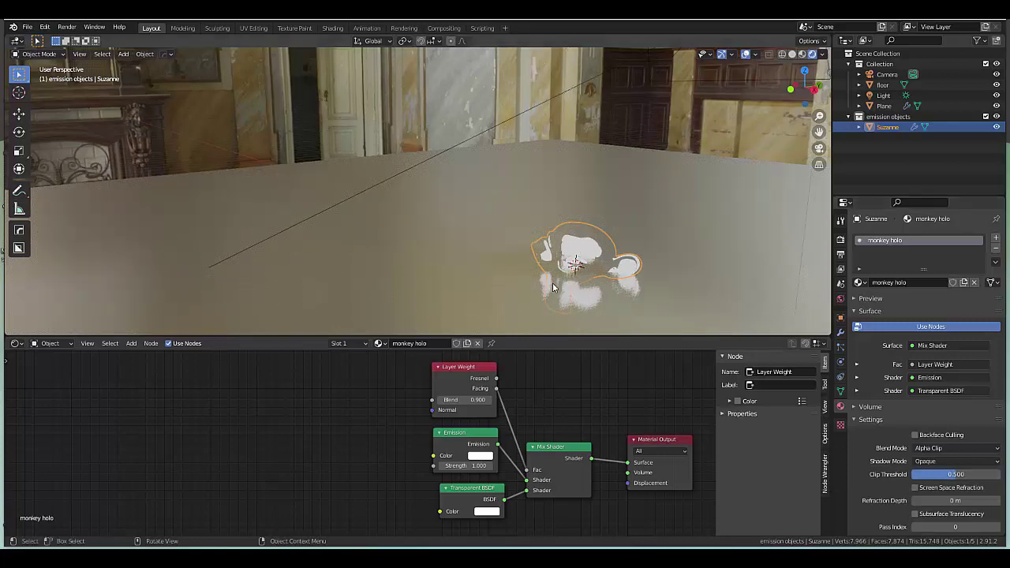
pyautogui.moveTo(553, 289); pyautogui.dragTo(576, 291, button='middle')
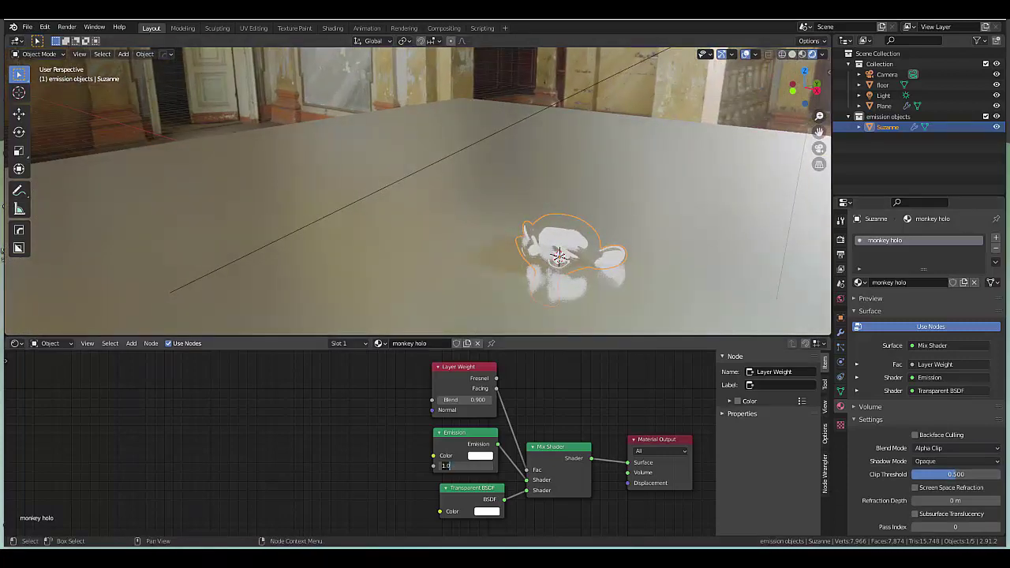
pyautogui.press('Return')
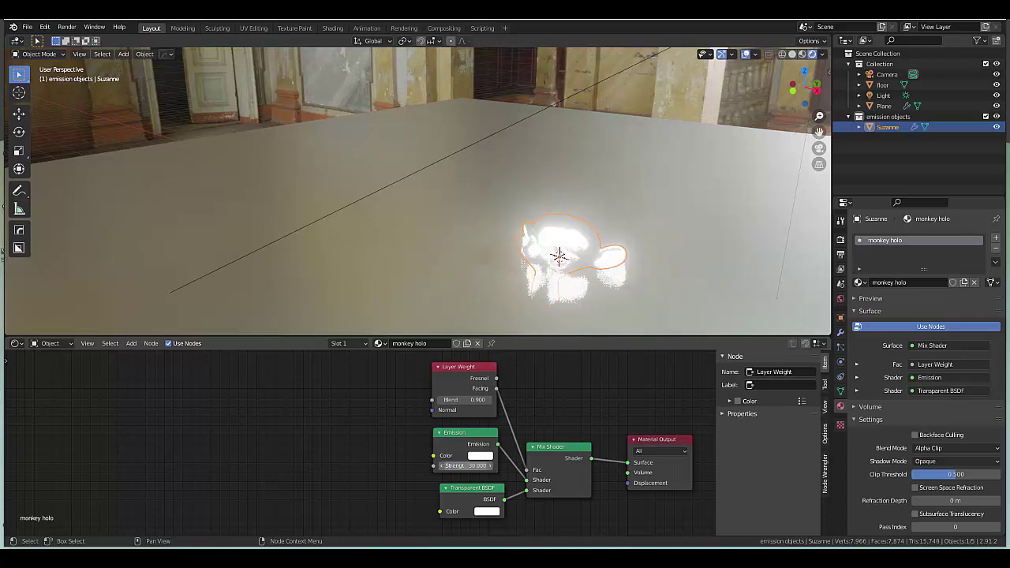
pyautogui.moveTo(410, 293); pyautogui.dragTo(511, 293, button='middle')
# Step: Move Suzanne to a new position over the floor
pyautogui.scroll(-4, 506, 307)
pyautogui.scroll(-3, 511, 293)
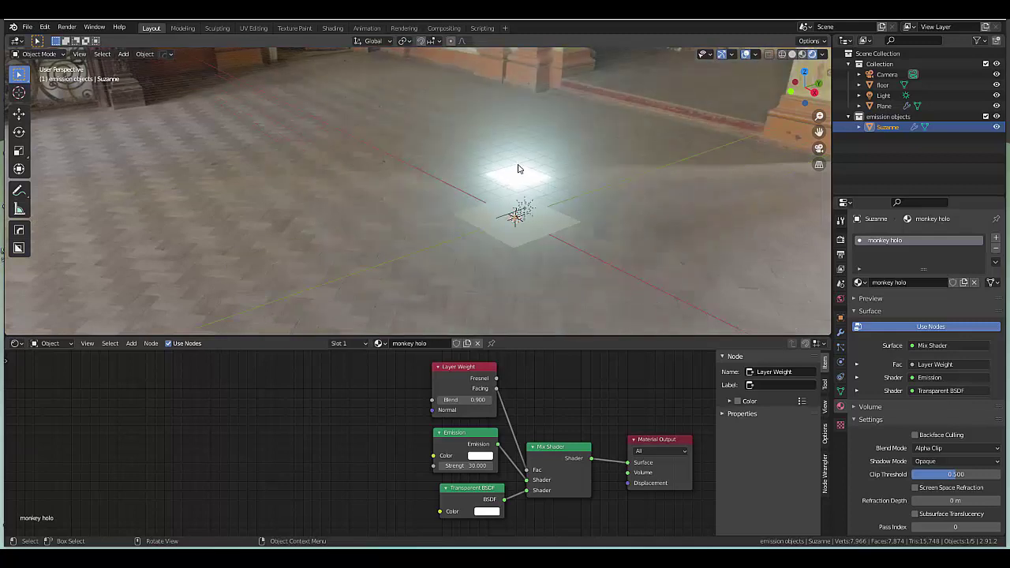
pyautogui.press('g')
pyautogui.click(552, 262)
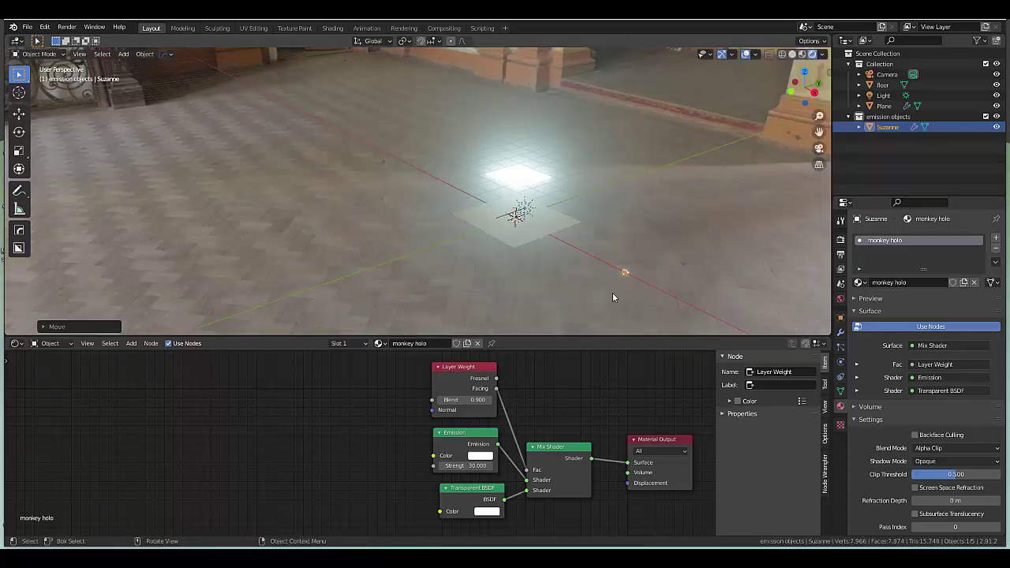
pyautogui.moveTo(613, 292); pyautogui.dragTo(635, 265, button='middle')
# Step: Apply all of Suzanne's transforms and move its geometry to the world origin
pyautogui.hotkey('ctrl', 'a')
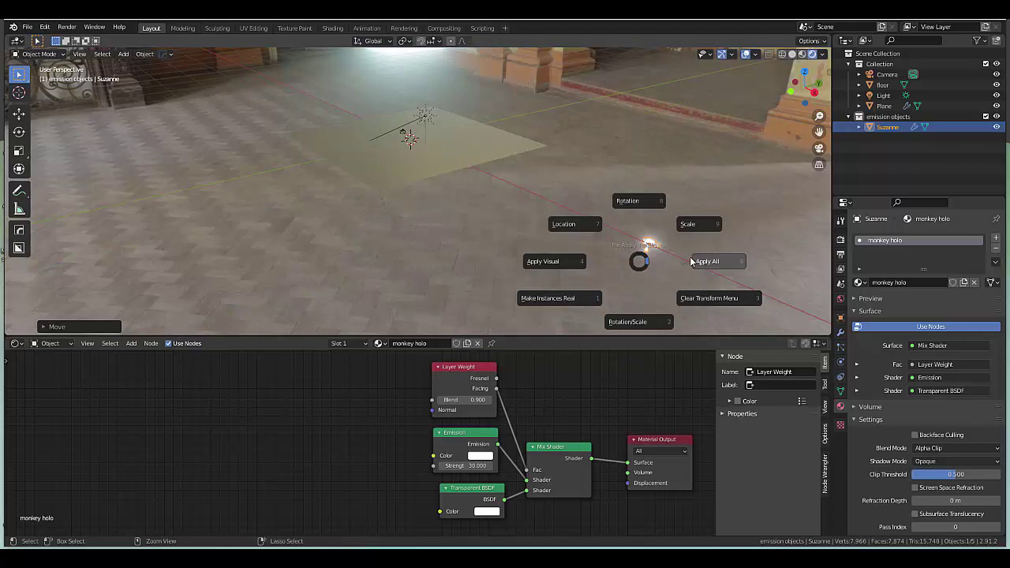
pyautogui.click(641, 254)
pyautogui.rightClick(641, 254)
pyautogui.moveTo(626, 276)
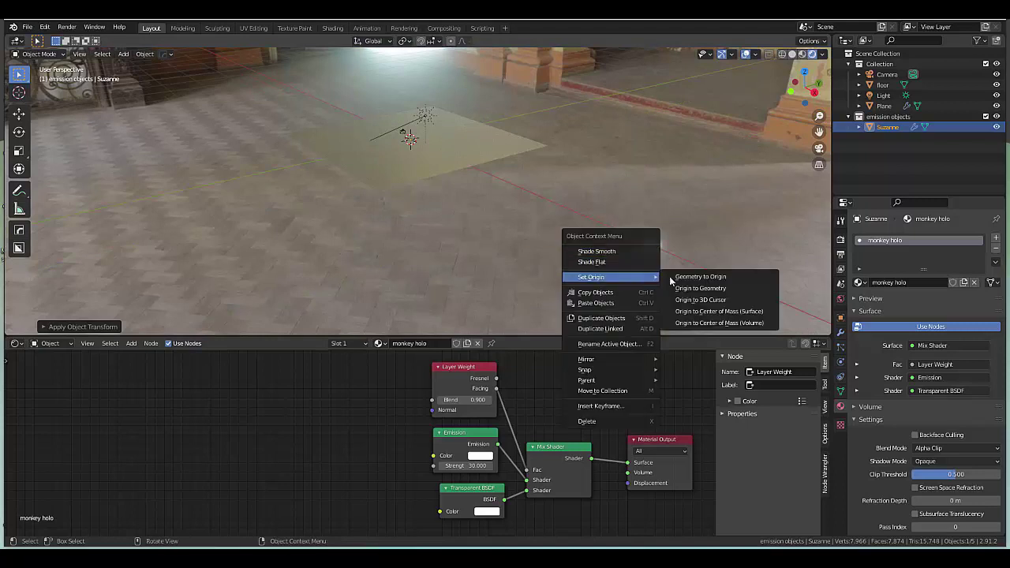
pyautogui.click(679, 277)
pyautogui.moveTo(512, 181); pyautogui.dragTo(546, 298, button='middle')
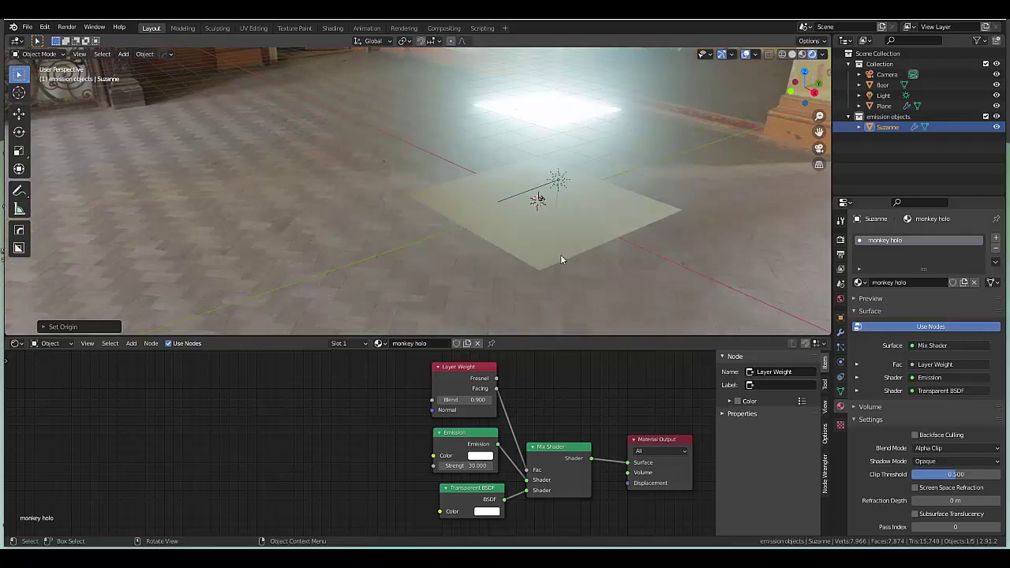
pyautogui.hotkey('shift', 'a')
pyautogui.moveTo(561, 257)
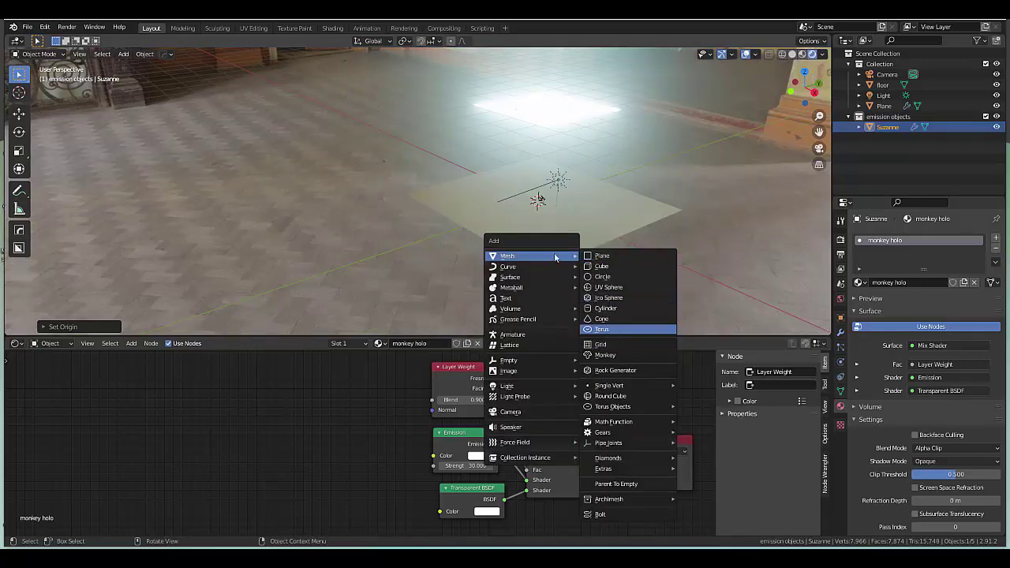
# Step: Add a torus and give it a Subdivision Surface modifier
pyautogui.press('Return')
pyautogui.scroll(4, 500, 264)
pyautogui.rightClick(500, 263)
pyautogui.moveTo(500, 263)
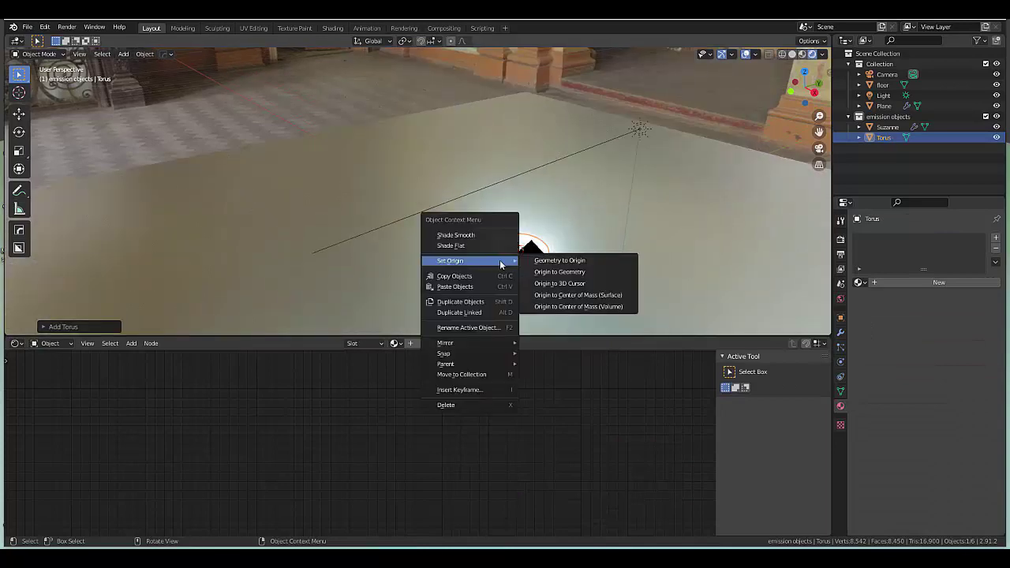
pyautogui.click(840, 333)
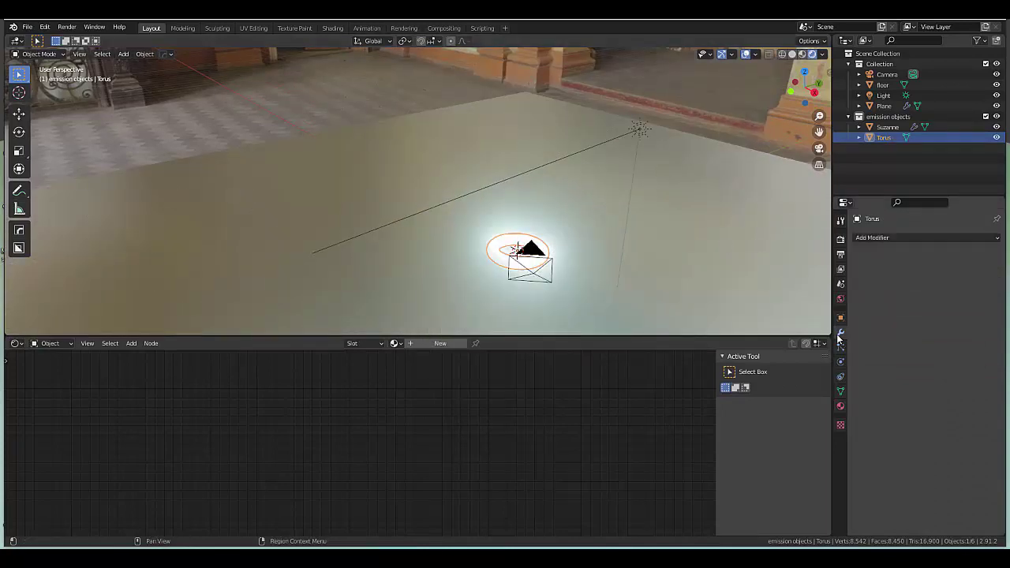
pyautogui.click(870, 238)
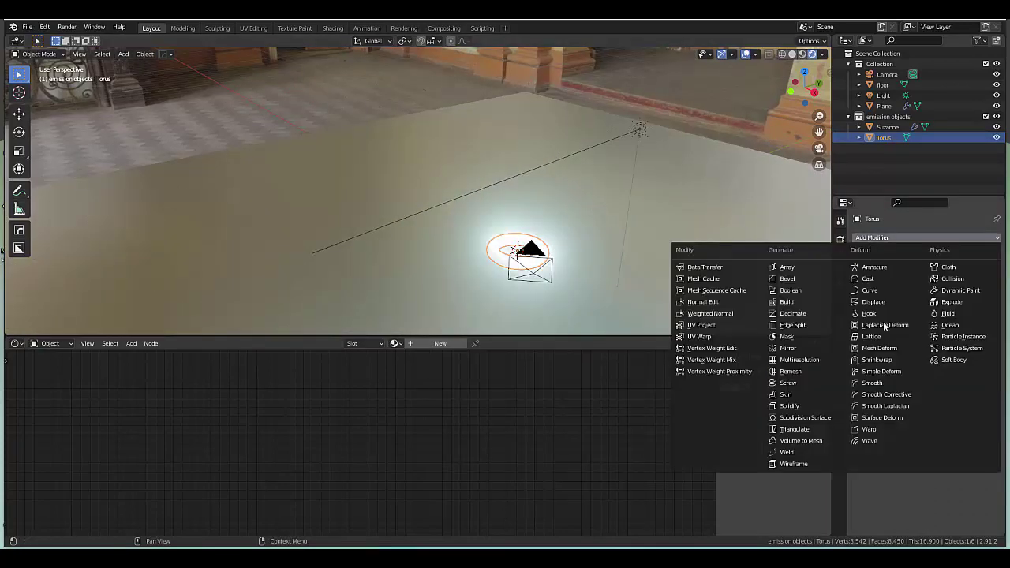
pyautogui.click(837, 418)
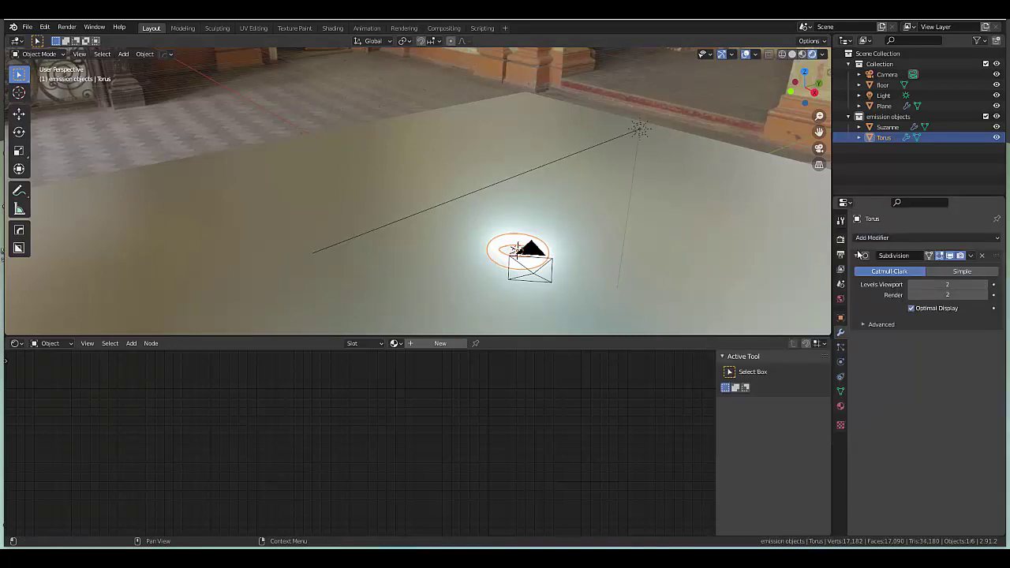
pyautogui.click(859, 254)
pyautogui.moveTo(461, 302); pyautogui.dragTo(313, 250, button='middle')
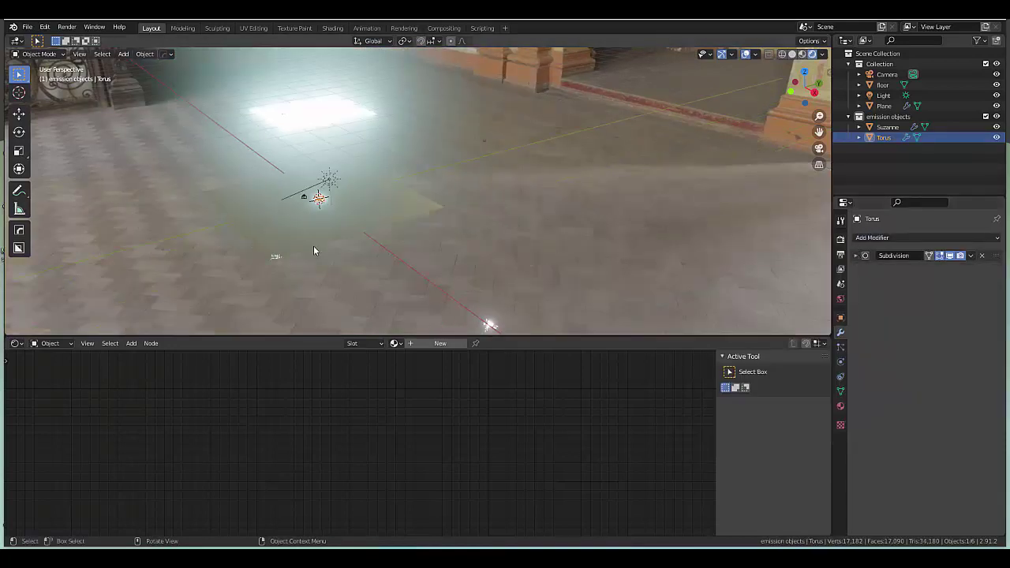
# Step: Slide the torus along the X axis and create a new material for it
pyautogui.press('g')
pyautogui.press('x')
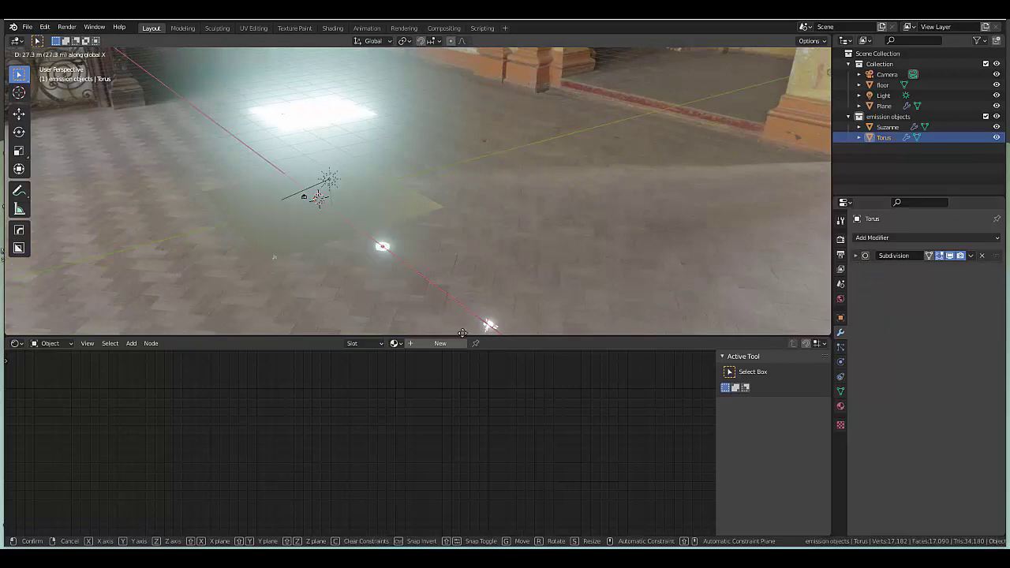
pyautogui.click(442, 236)
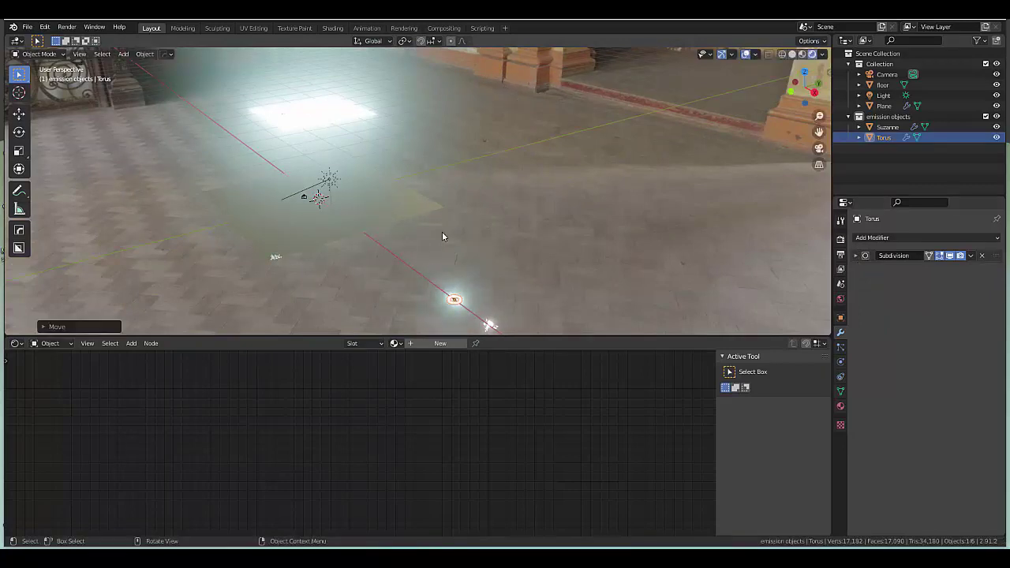
pyautogui.click(438, 343)
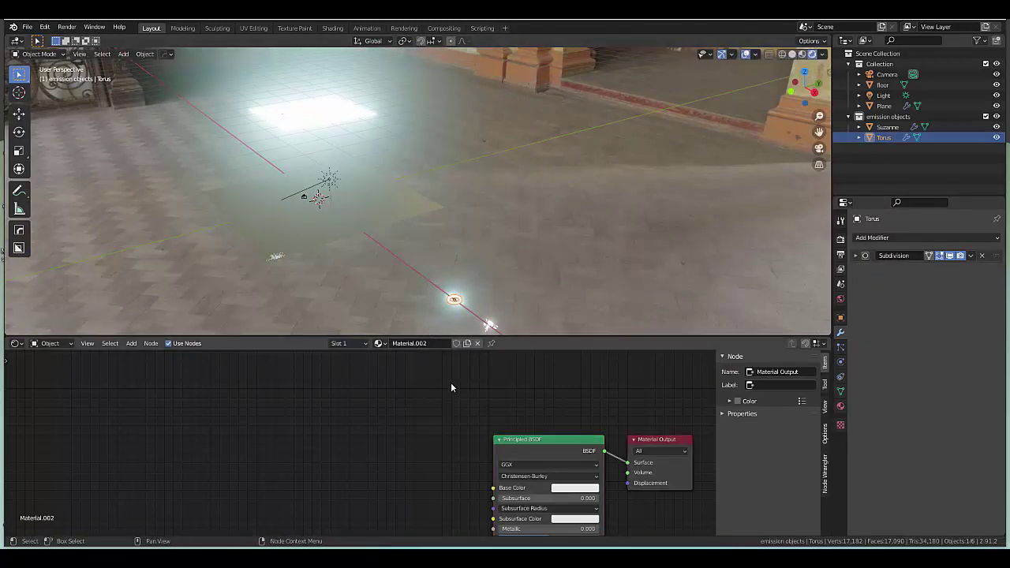
# Step: Select Suzanne, add a ColorRamp node, and link its Color output to the Emission Color
pyautogui.click(489, 324)
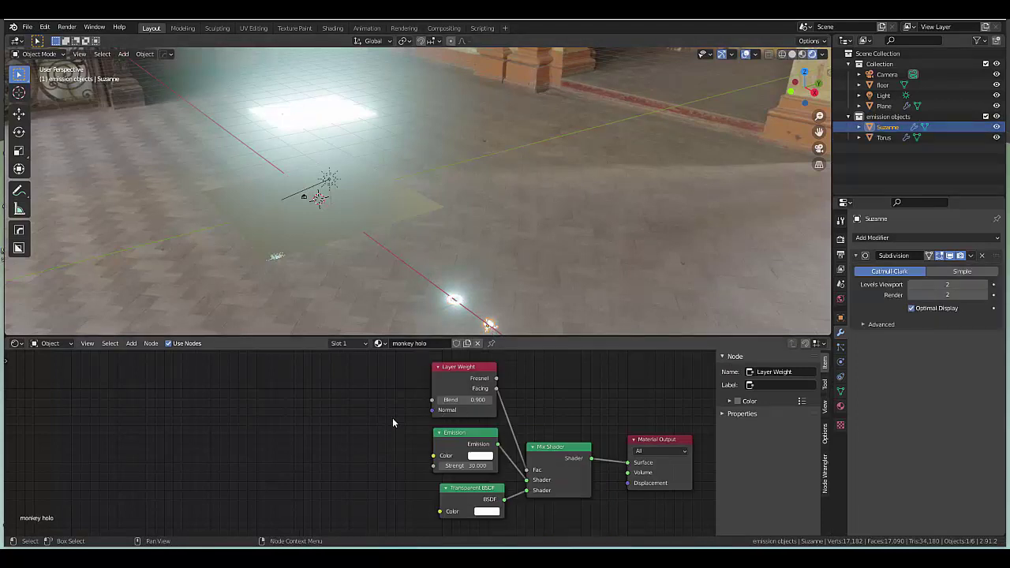
pyautogui.moveTo(491, 251); pyautogui.dragTo(520, 288, button='middle')
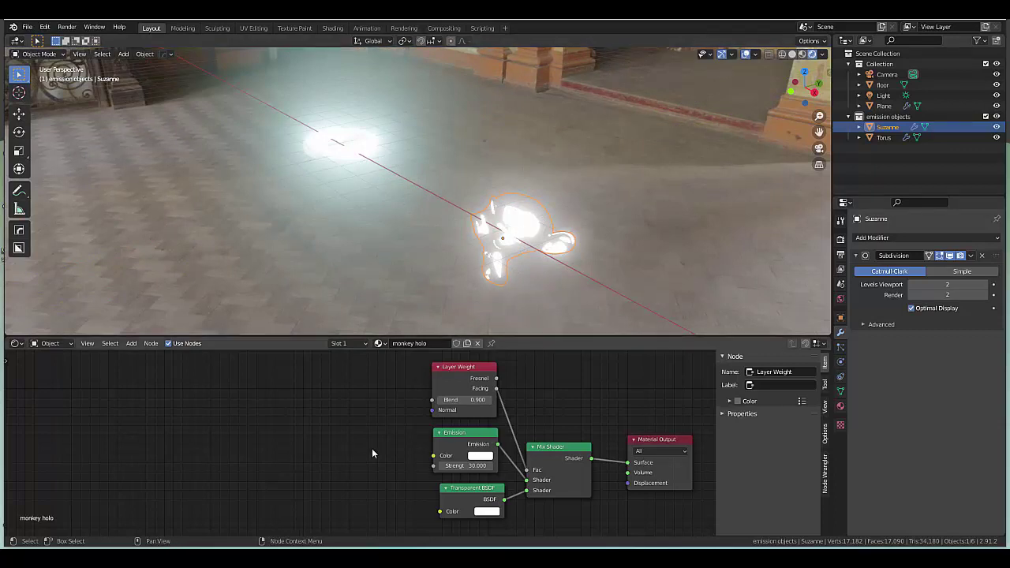
pyautogui.scroll(-2, 569, 470)
pyautogui.scroll(3, 402, 477)
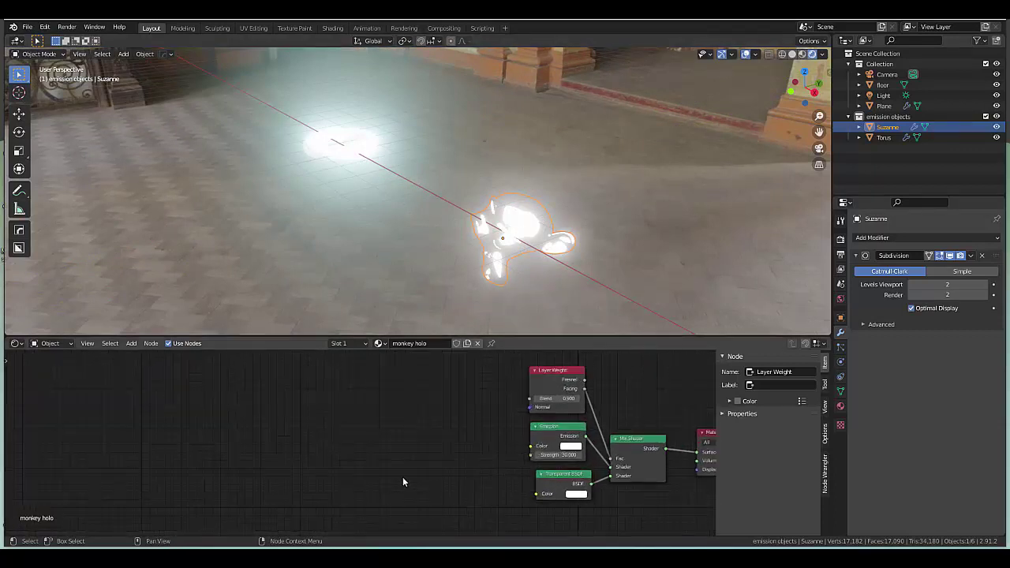
pyautogui.hotkey('shift', 'a')
pyautogui.moveTo(446, 452)
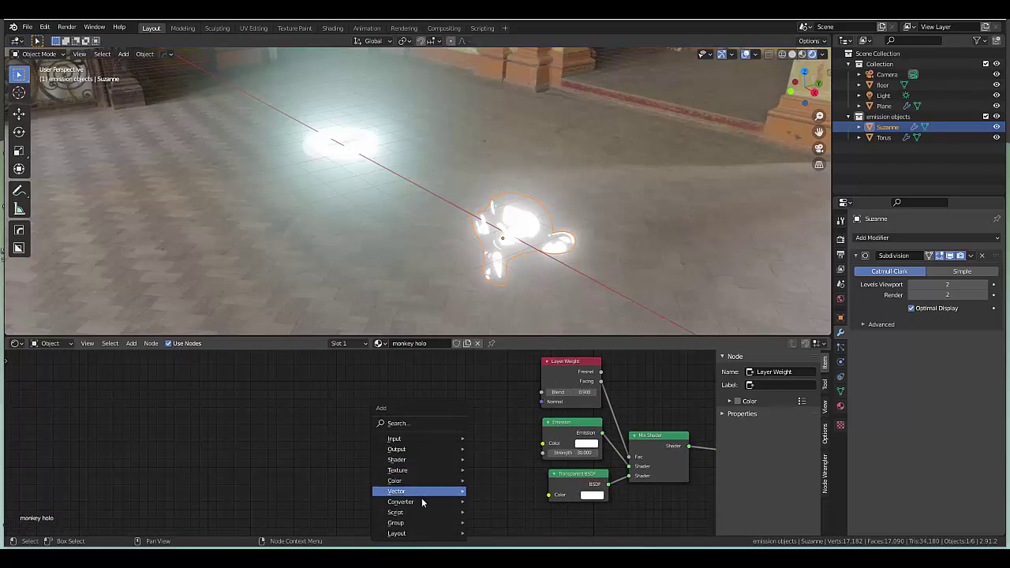
pyautogui.moveTo(421, 502)
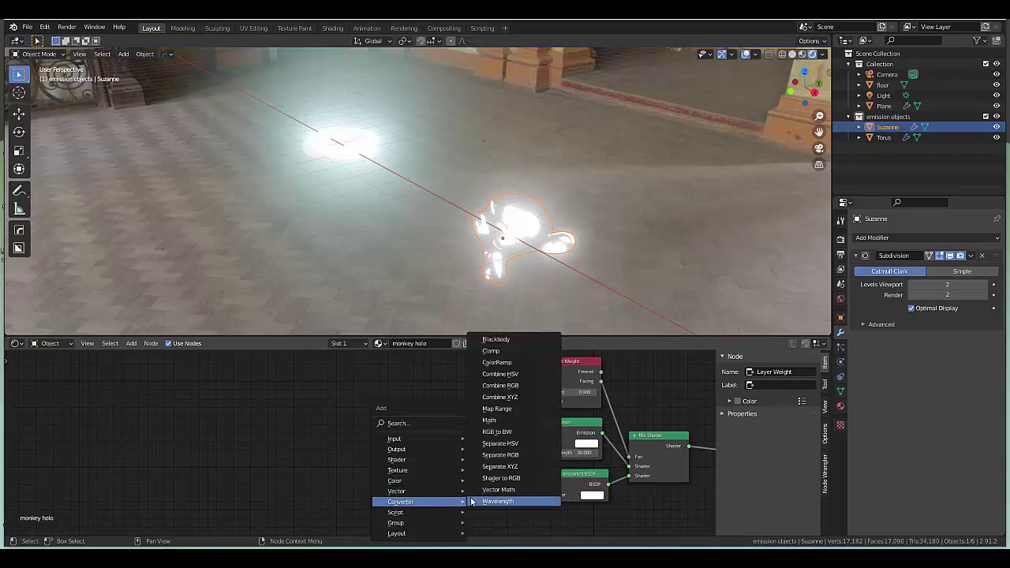
pyautogui.click(497, 362)
pyautogui.click(374, 417)
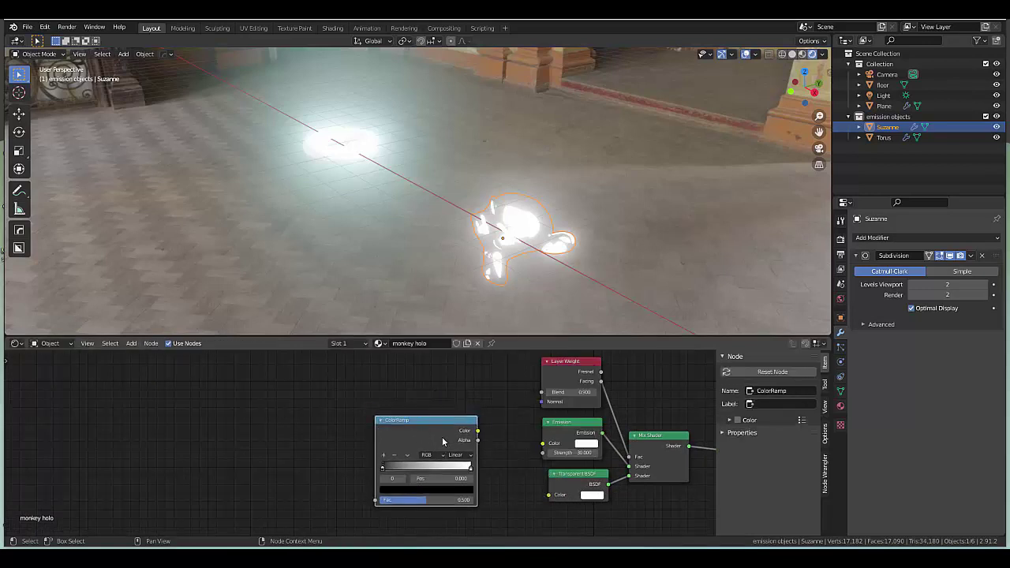
pyautogui.moveTo(478, 431); pyautogui.dragTo(544, 443)
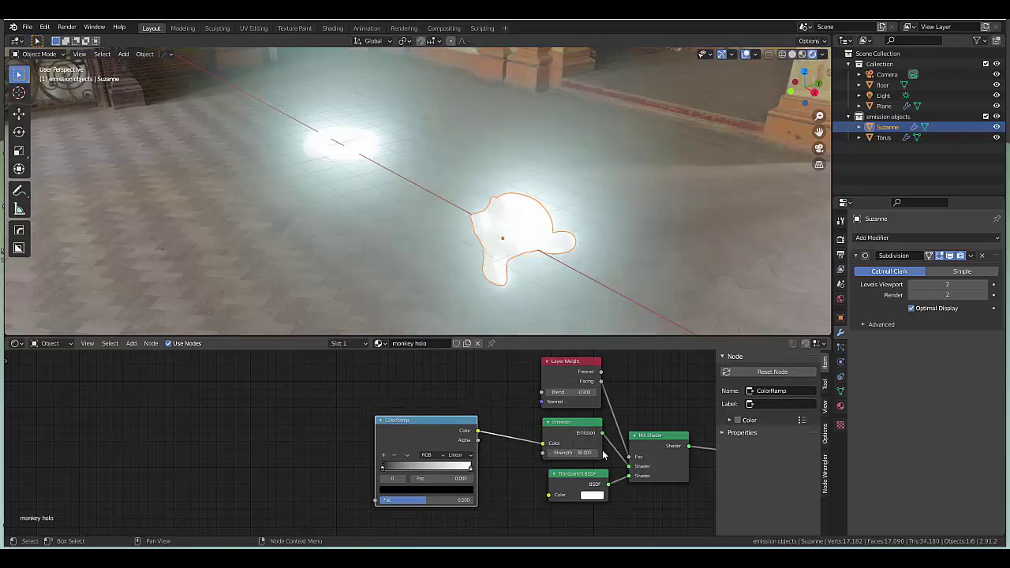
pyautogui.scroll(-2, 626, 467)
# Step: Set the ColorRamp to HSV mode and turn its black start stop into full red
pyautogui.scroll(5, 566, 497)
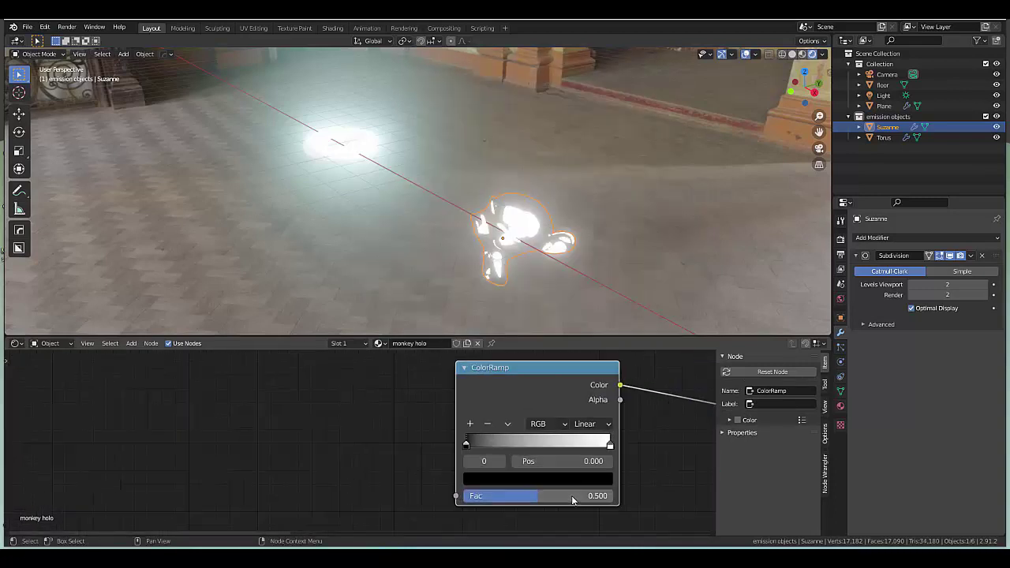
pyautogui.click(541, 422)
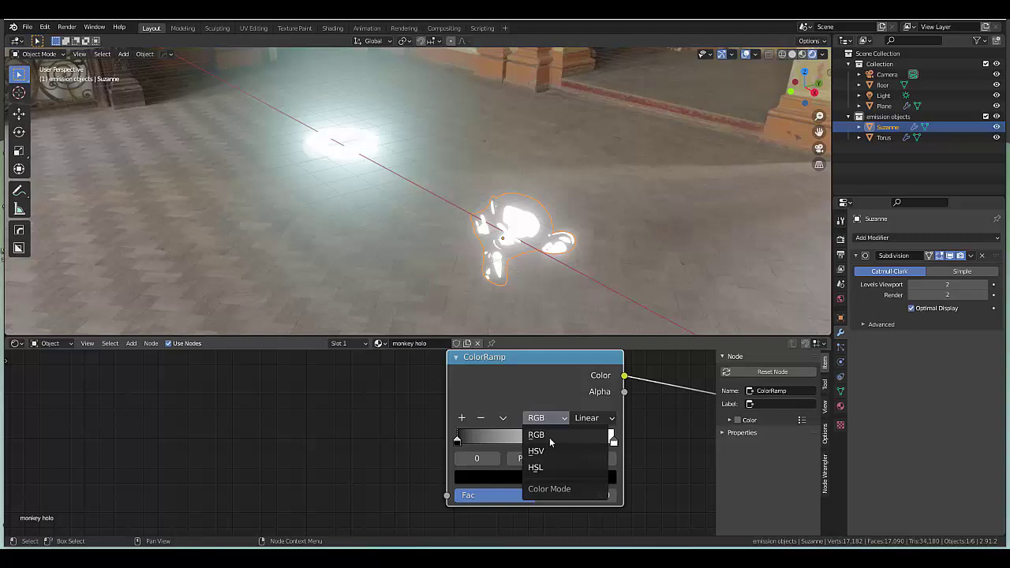
pyautogui.click(552, 449)
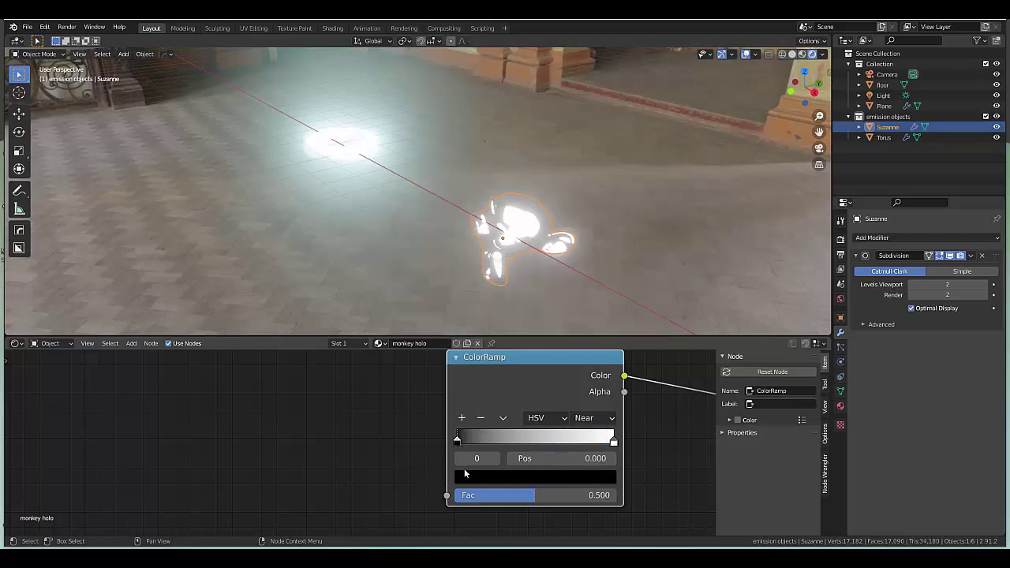
pyautogui.click(471, 484)
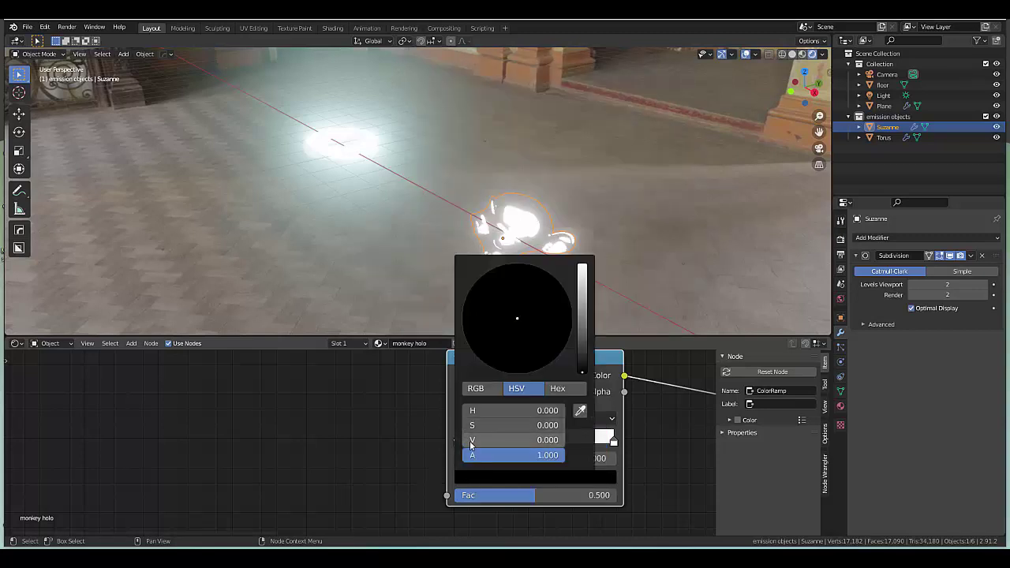
pyautogui.moveTo(471, 442); pyautogui.dragTo(565, 442)
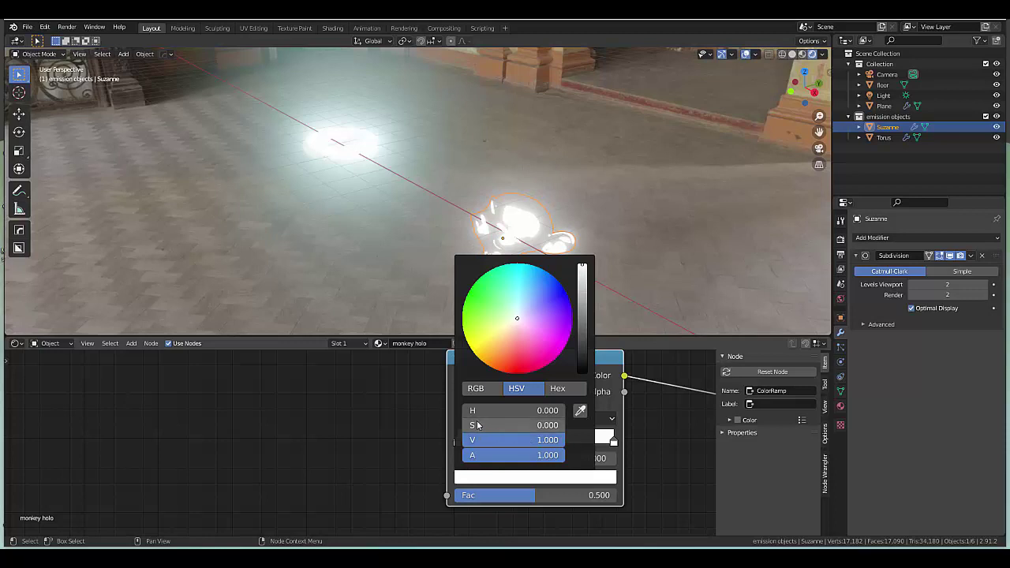
pyautogui.moveTo(477, 426); pyautogui.dragTo(565, 426)
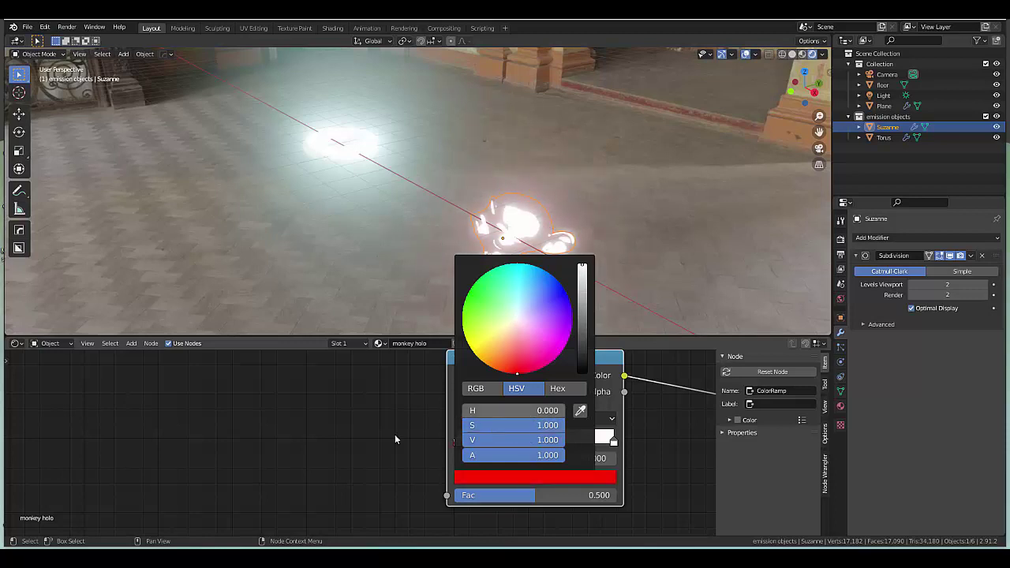
# Step: Set interpolation to Far and turn the white end stop red too
pyautogui.click(575, 420)
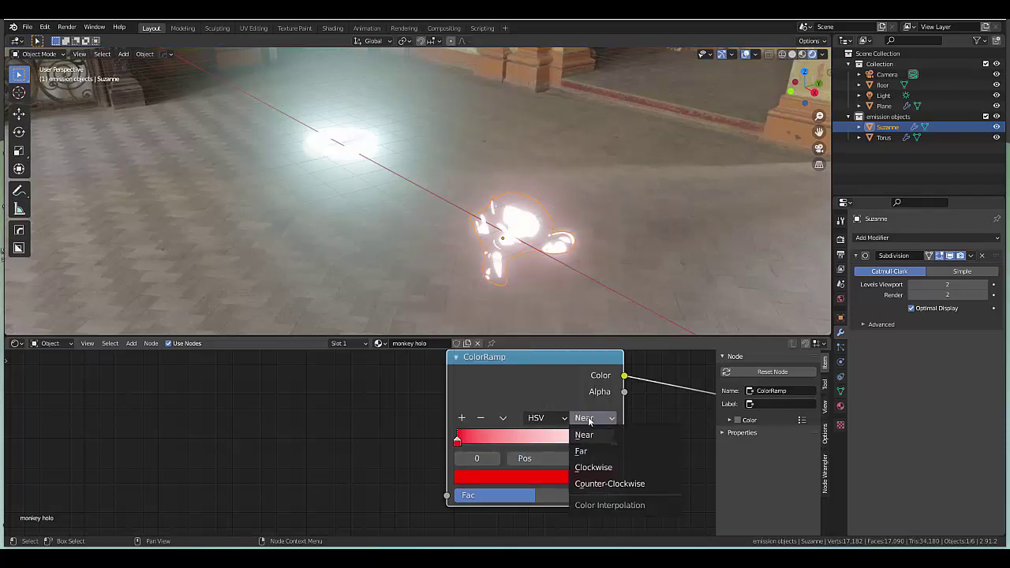
pyautogui.click(584, 450)
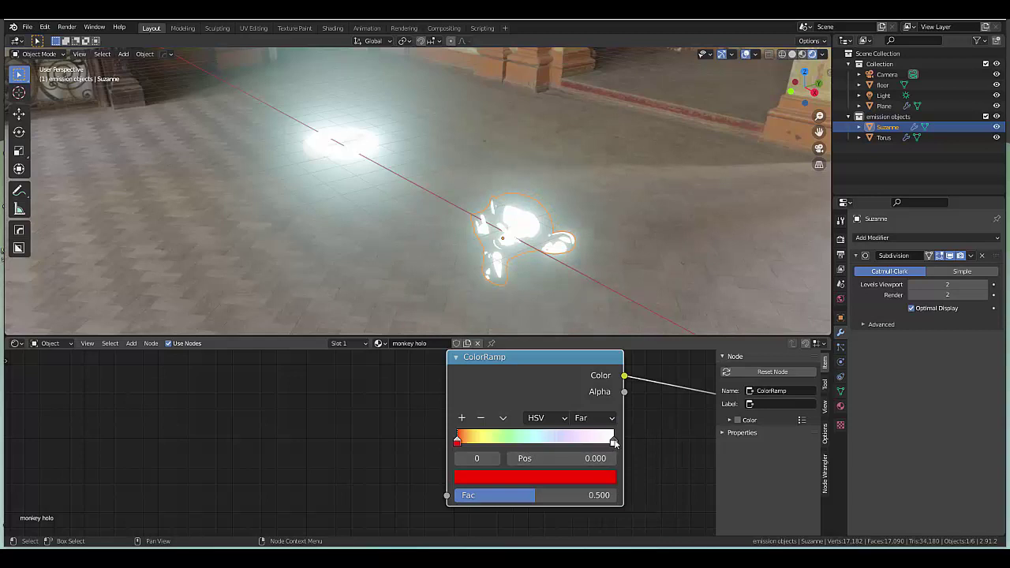
pyautogui.click(614, 442)
pyautogui.click(535, 478)
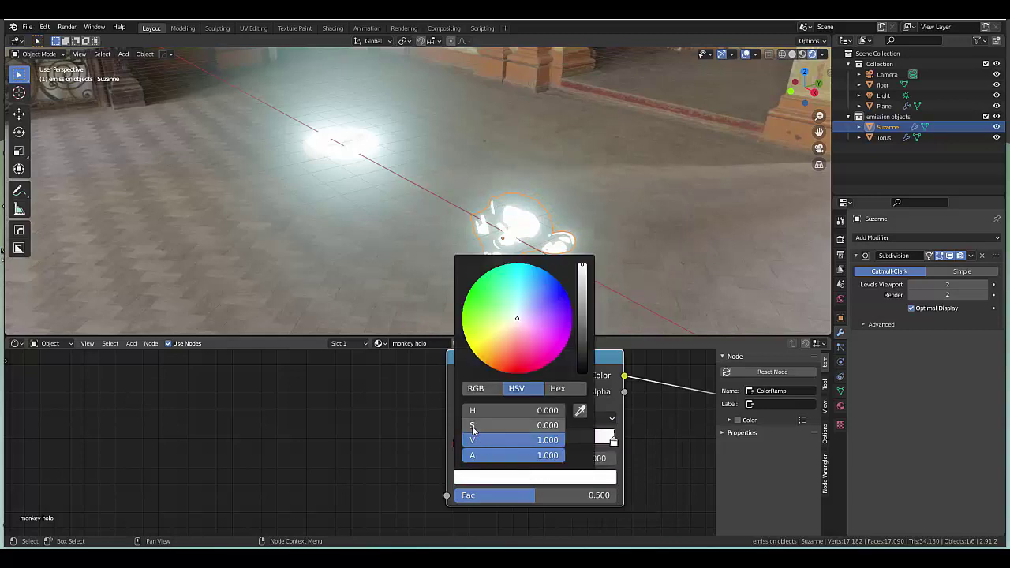
pyautogui.moveTo(473, 425); pyautogui.dragTo(552, 425)
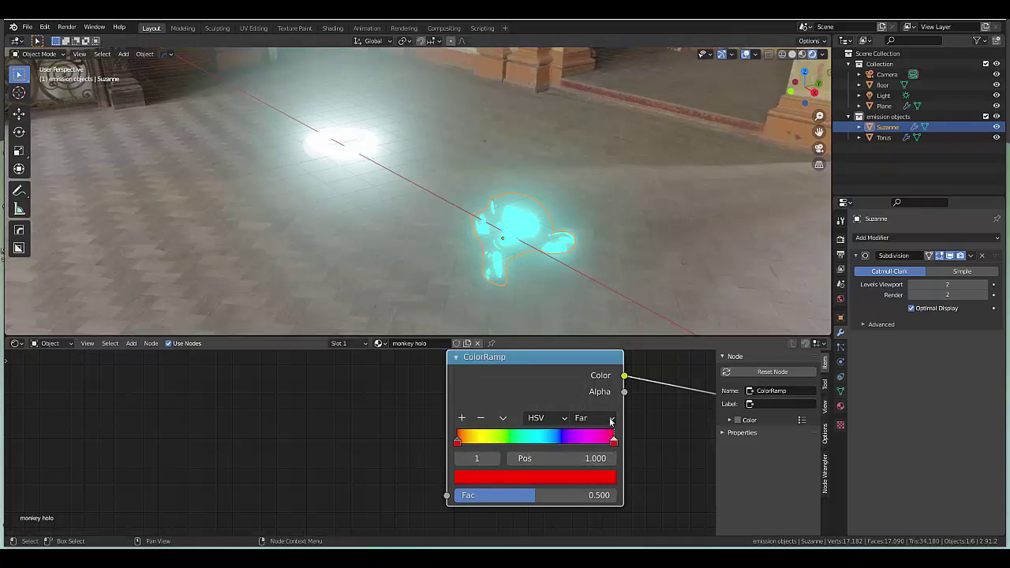
pyautogui.scroll(-4, 522, 496)
# Step: Add an Object Info node via search 'ob' and link its Random output to the ColorRamp Fac
pyautogui.scroll(2, 521, 496)
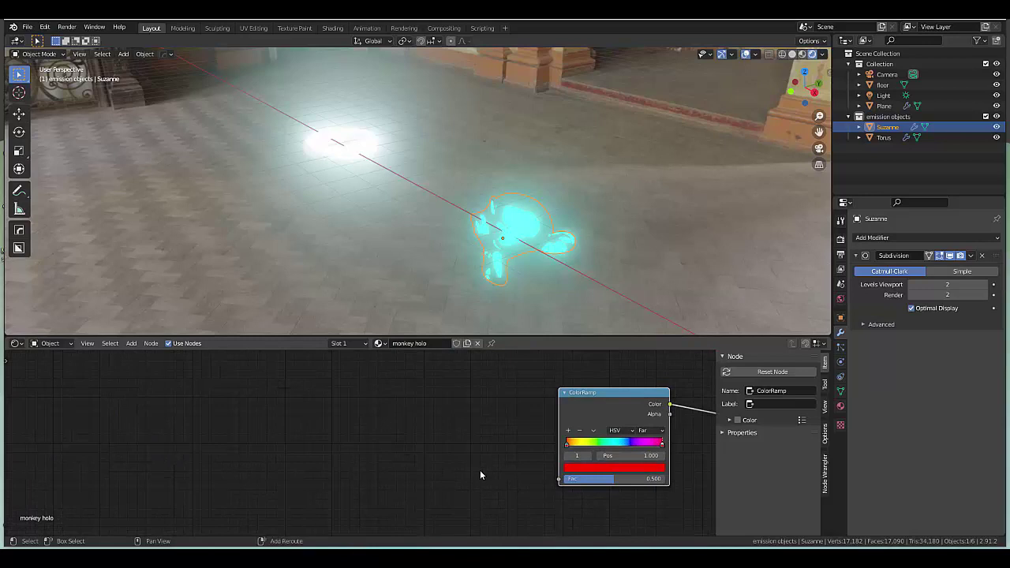
pyautogui.hotkey('shift', 'a')
pyautogui.click(442, 392)
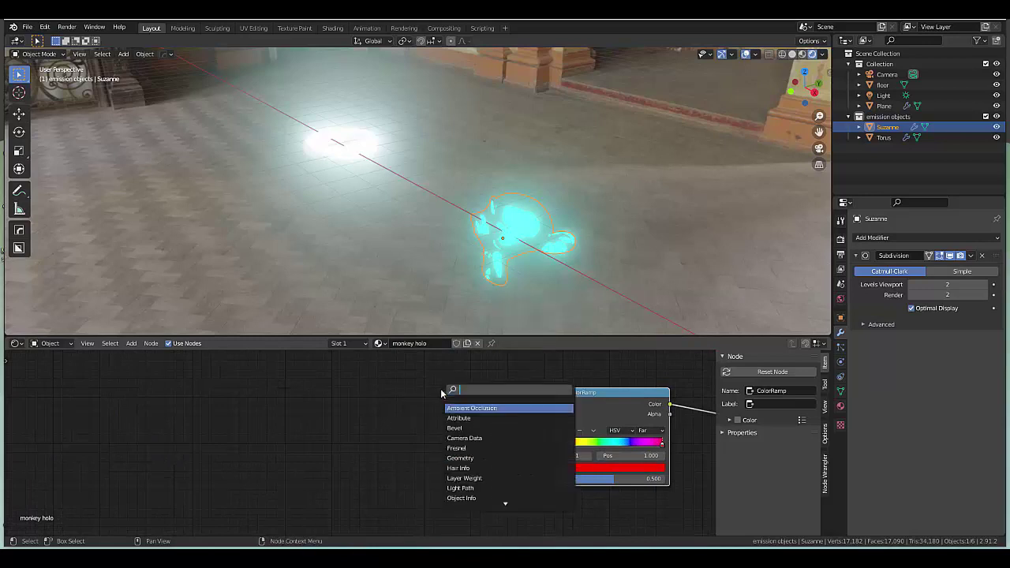
pyautogui.write('ob')
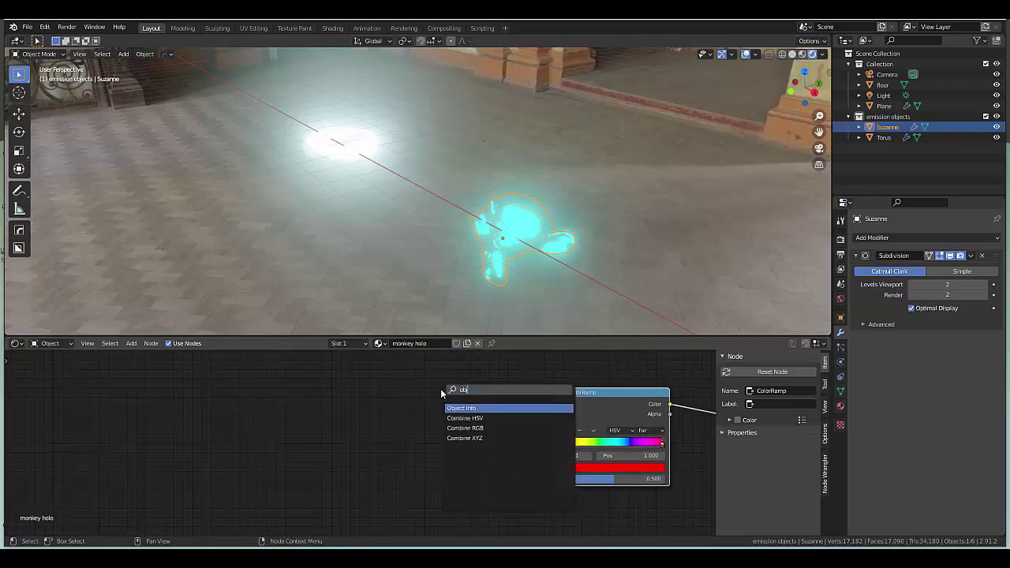
pyautogui.click(480, 408)
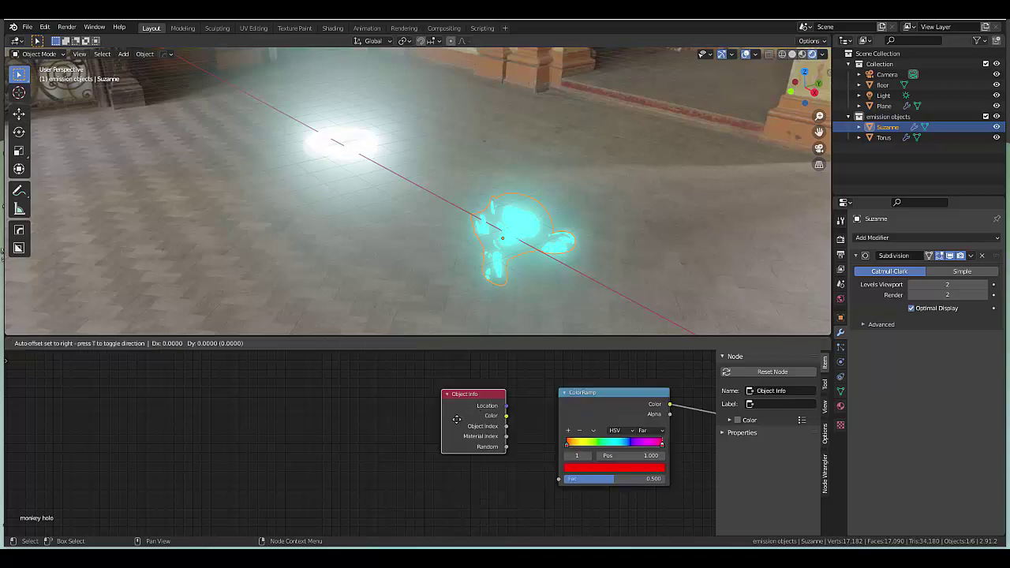
pyautogui.click(506, 481)
pyautogui.moveTo(497, 471); pyautogui.dragTo(557, 479)
# Step: Box-select the whole hologram node tree
pyautogui.scroll(-3, 494, 484)
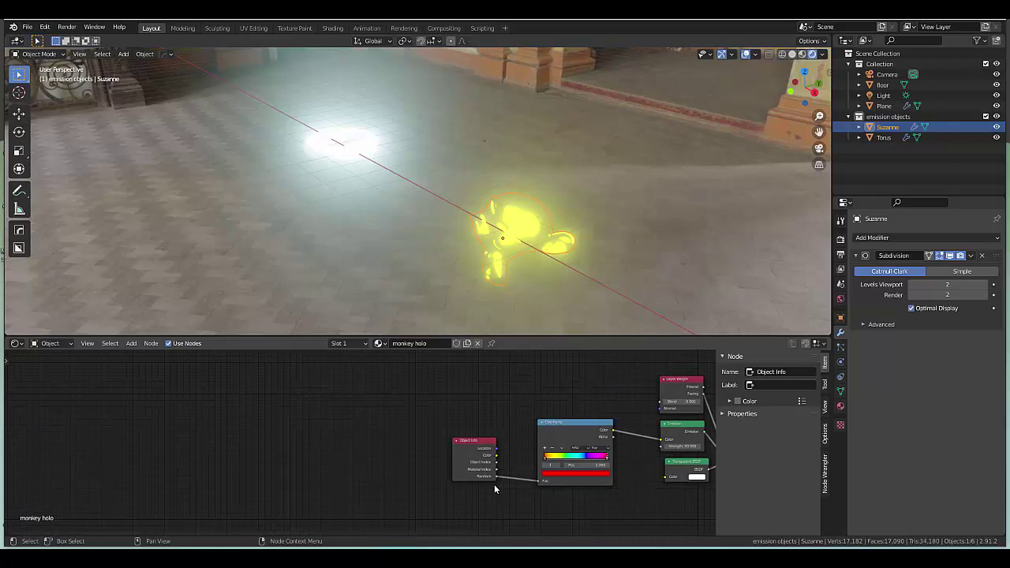
pyautogui.scroll(-4, 494, 485)
pyautogui.scroll(3, 622, 500)
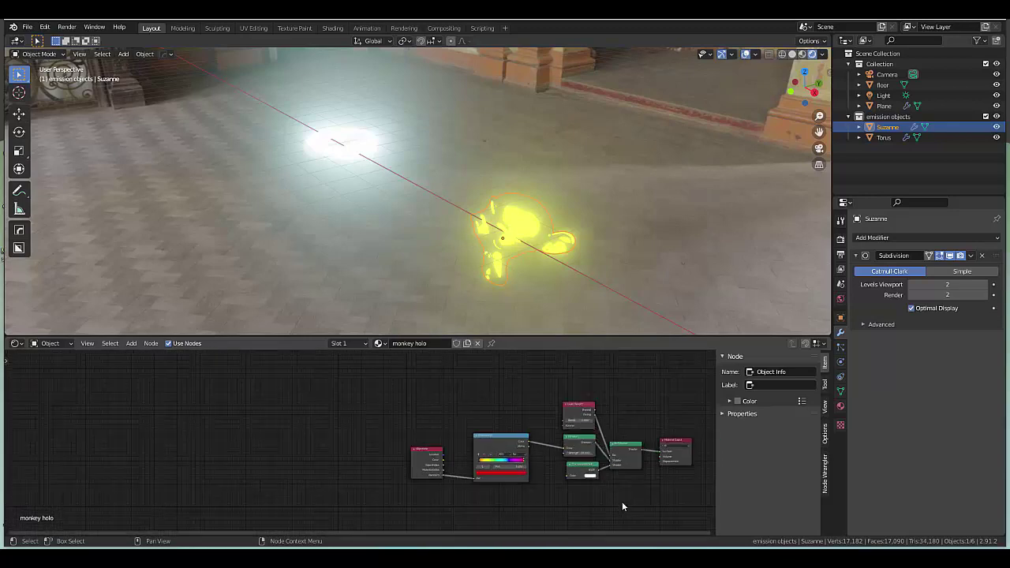
pyautogui.moveTo(341, 384); pyautogui.dragTo(614, 492)
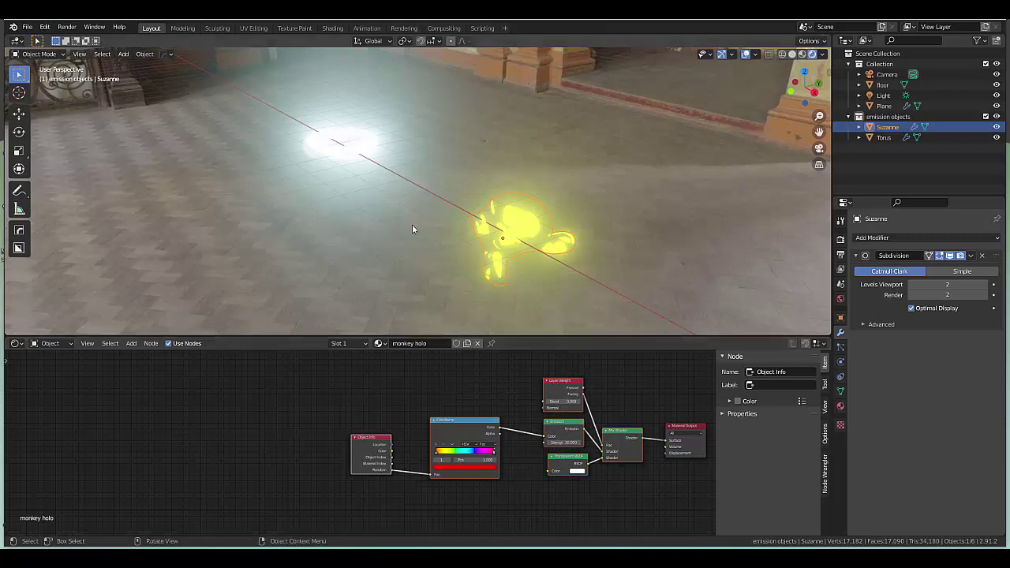
# Step: Replace the torus's Principled BSDF with the pasted hologram nodes, linking Mix Shader to Surface
pyautogui.click(343, 156)
pyautogui.click(593, 429)
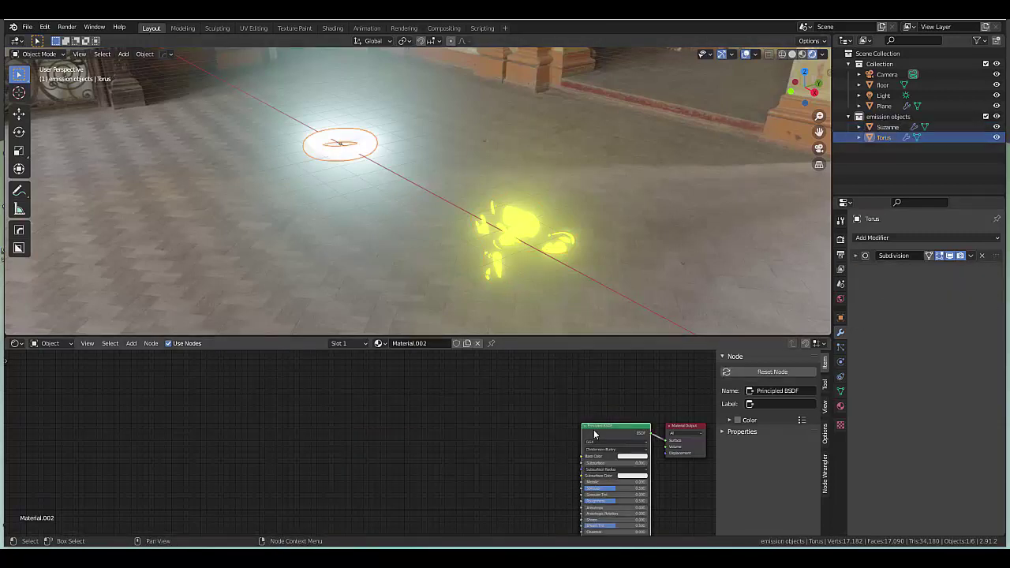
pyautogui.press('x')
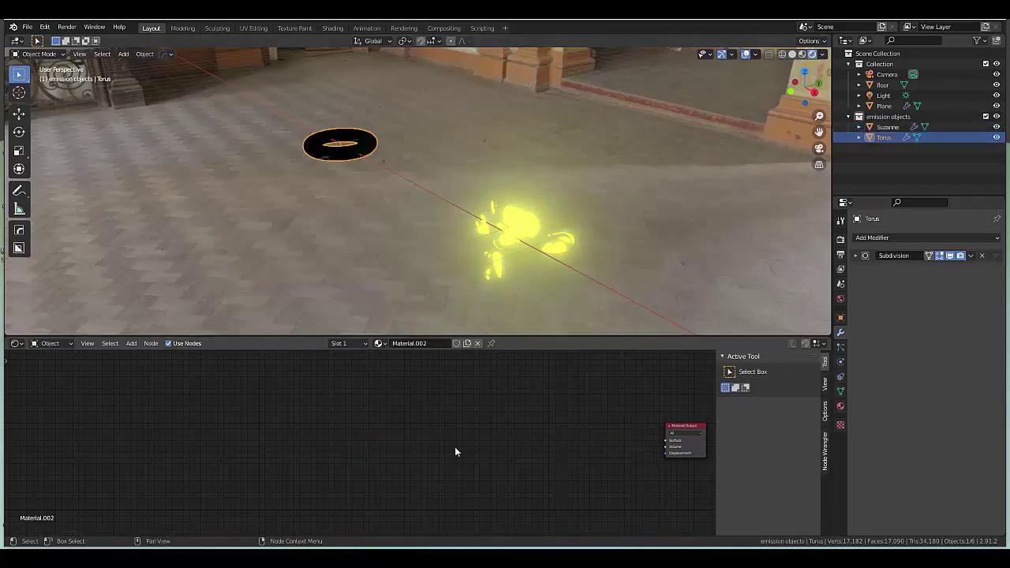
pyautogui.hotkey('ctrl', 'v')
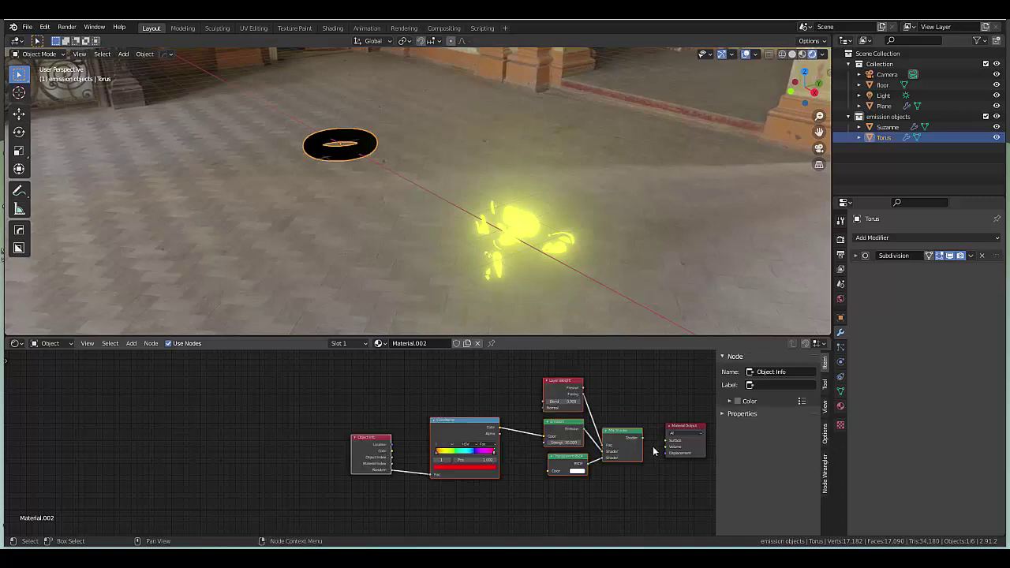
pyautogui.scroll(2, 695, 443)
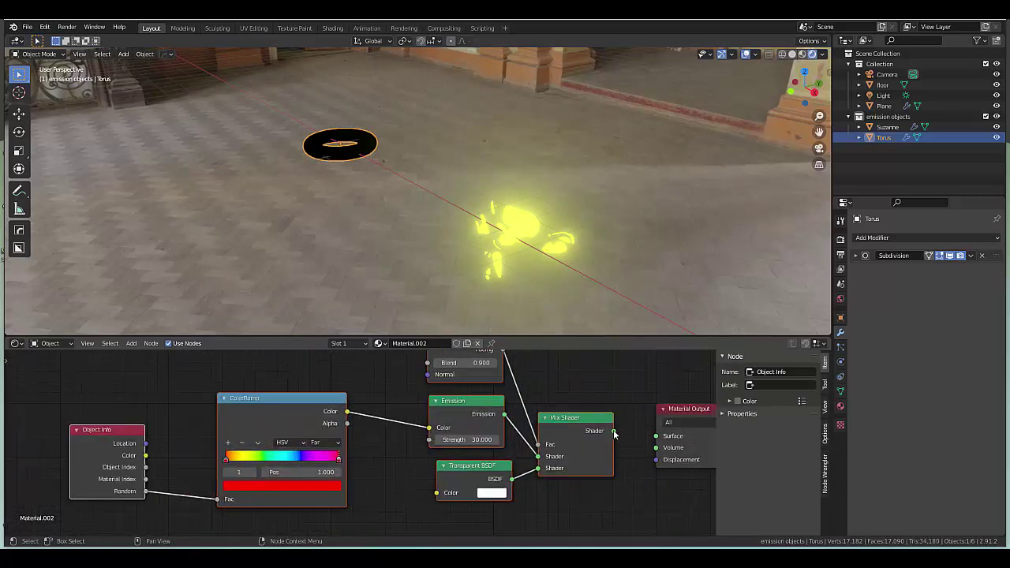
pyautogui.moveTo(614, 431); pyautogui.dragTo(655, 436)
pyautogui.scroll(2, 352, 147)
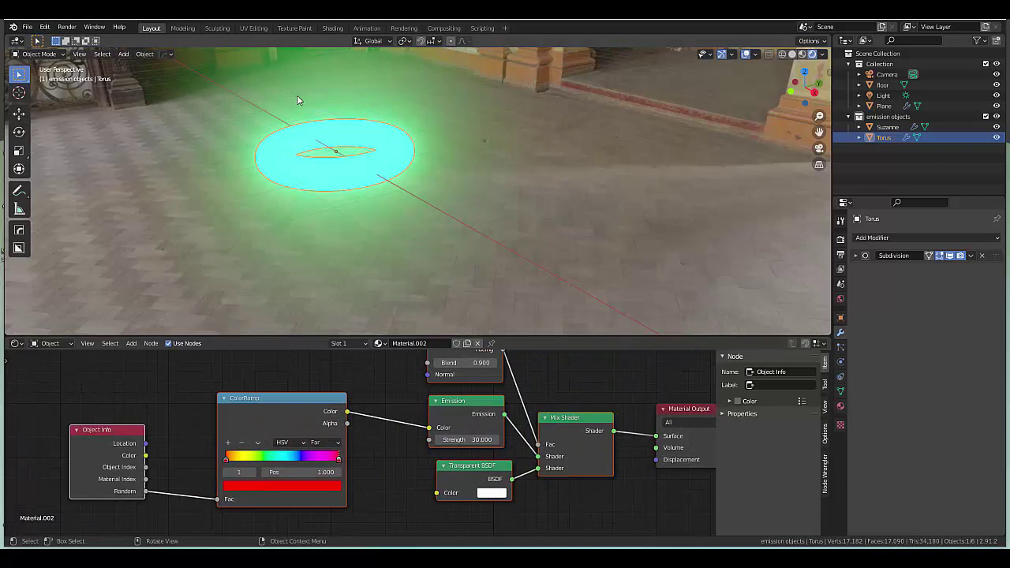
pyautogui.scroll(1, 297, 100)
# Step: Set the torus material's Blend Mode to Alpha Blend
pyautogui.click(840, 407)
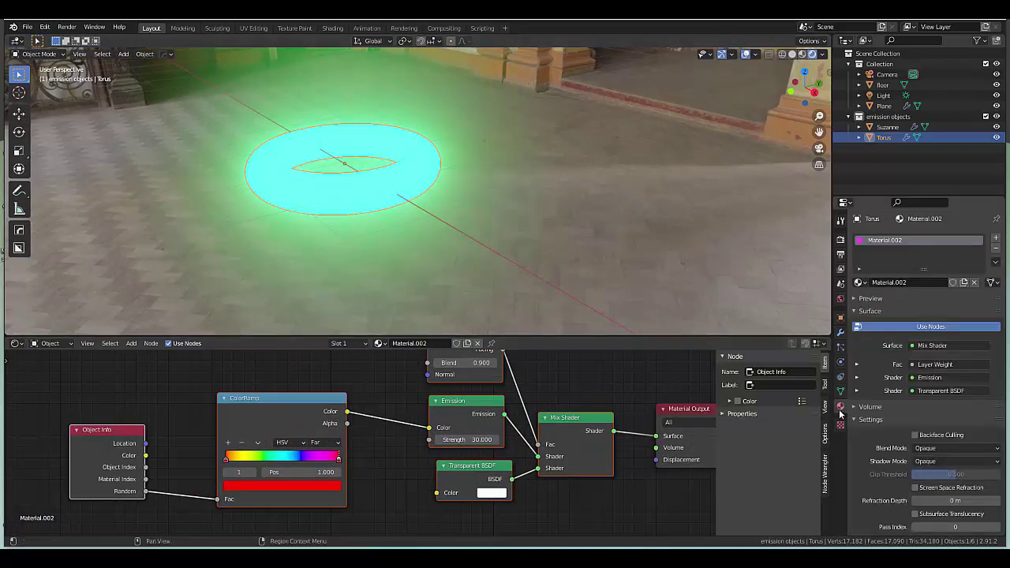
pyautogui.click(937, 449)
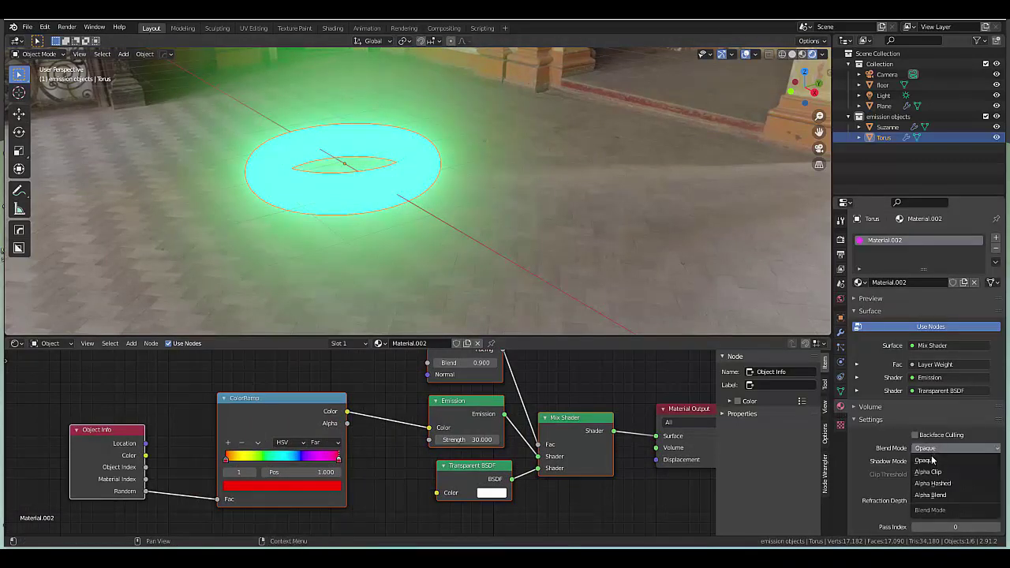
pyautogui.click(928, 471)
pyautogui.scroll(-5, 520, 215)
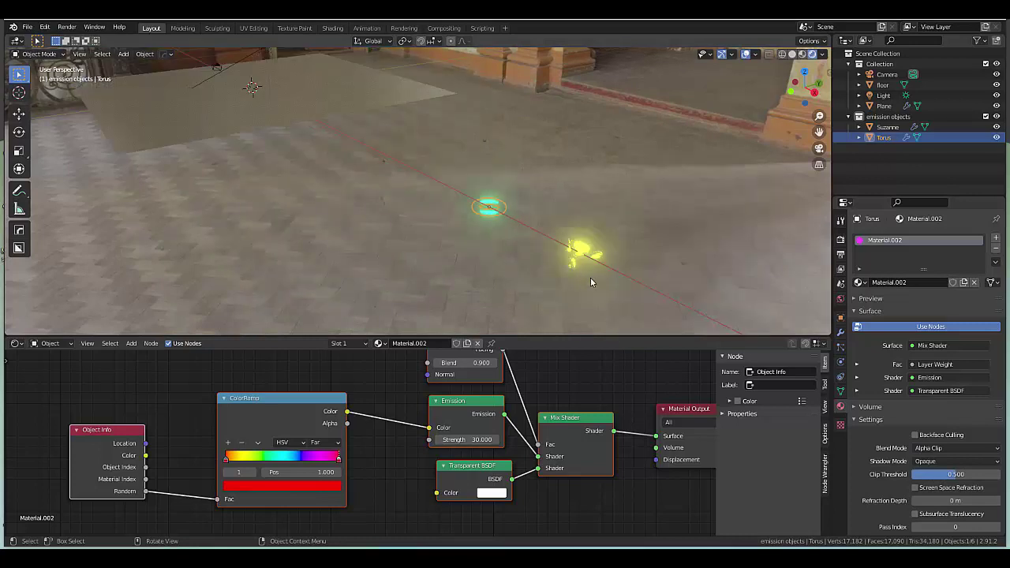
pyautogui.click(926, 449)
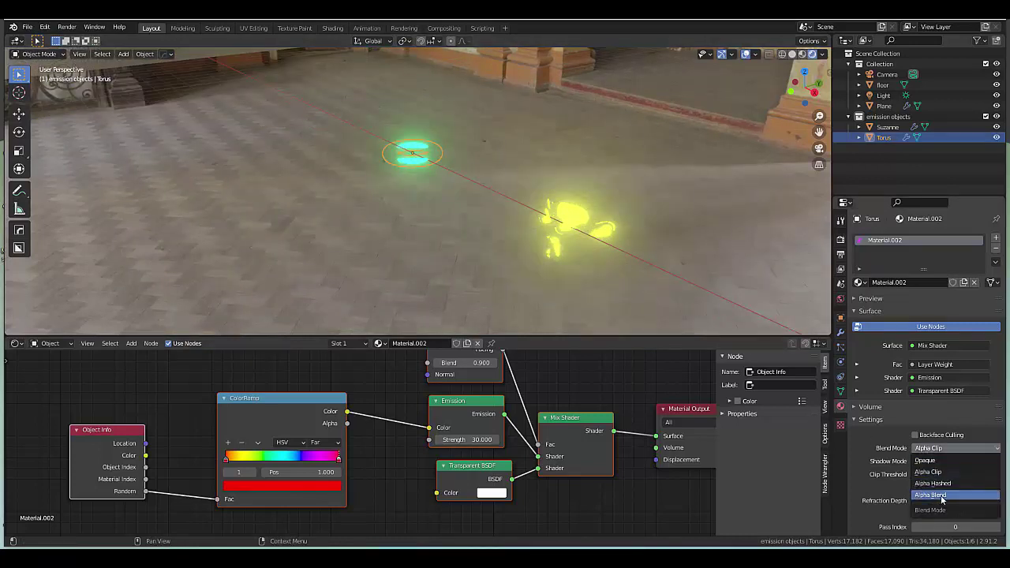
pyautogui.click(940, 496)
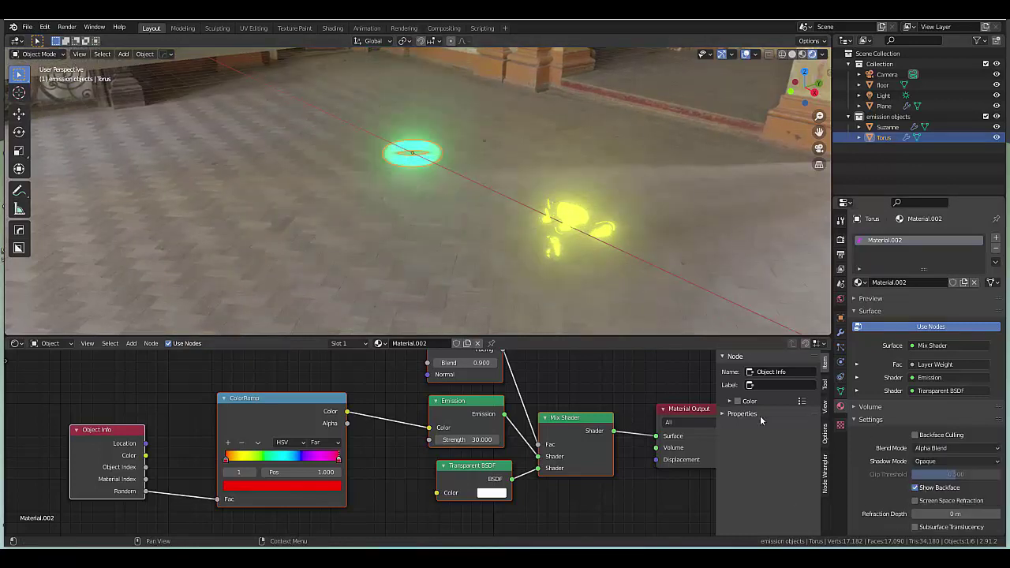
pyautogui.scroll(4, 439, 157)
pyautogui.moveTo(438, 156); pyautogui.dragTo(460, 180, button='middle')
pyautogui.scroll(-5, 447, 228)
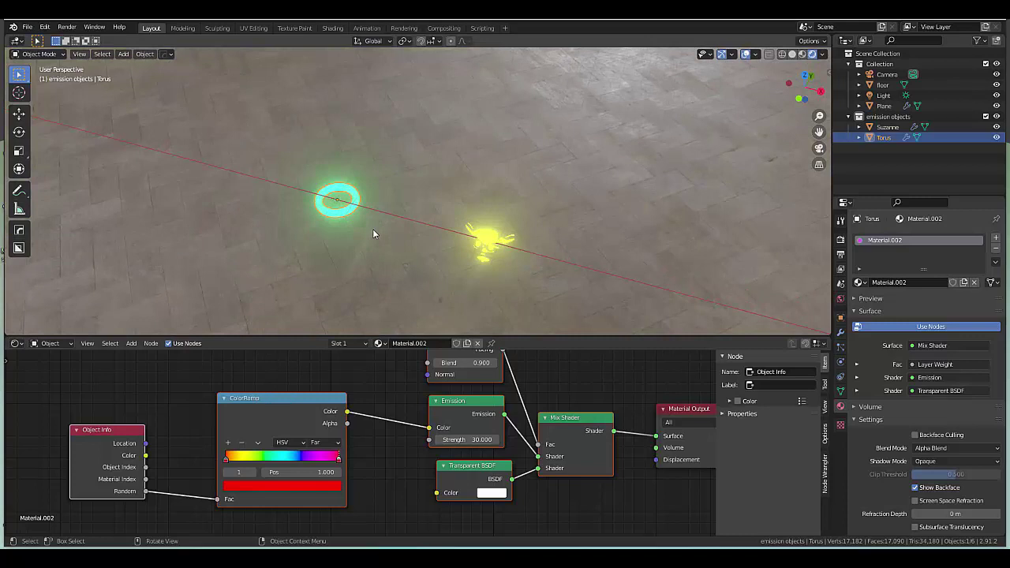
# Step: Apply all transforms to the torus and reset its origin to its geometry
pyautogui.hotkey('ctrl', 'a')
pyautogui.click(436, 229)
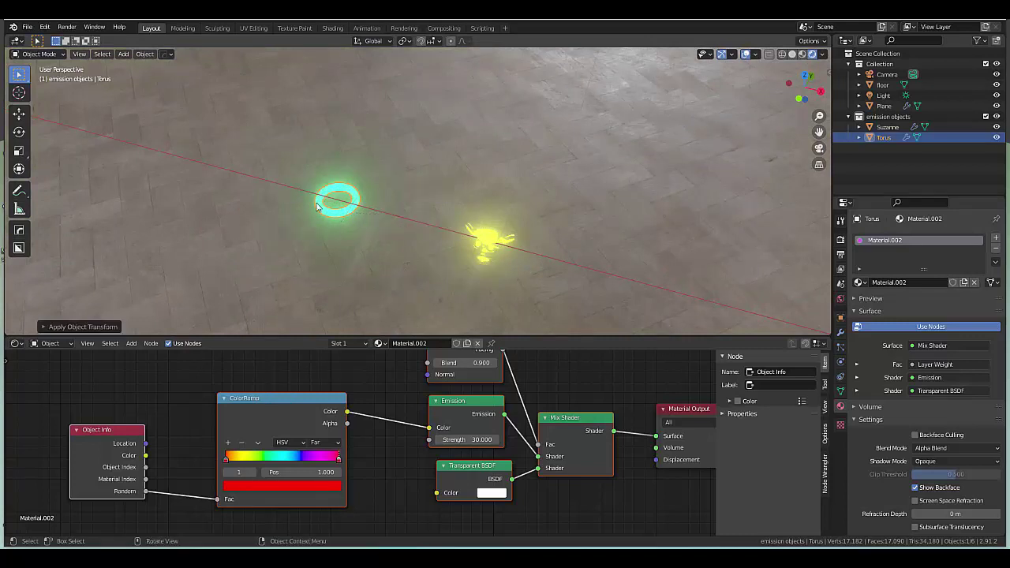
pyautogui.rightClick(318, 207)
pyautogui.moveTo(284, 229)
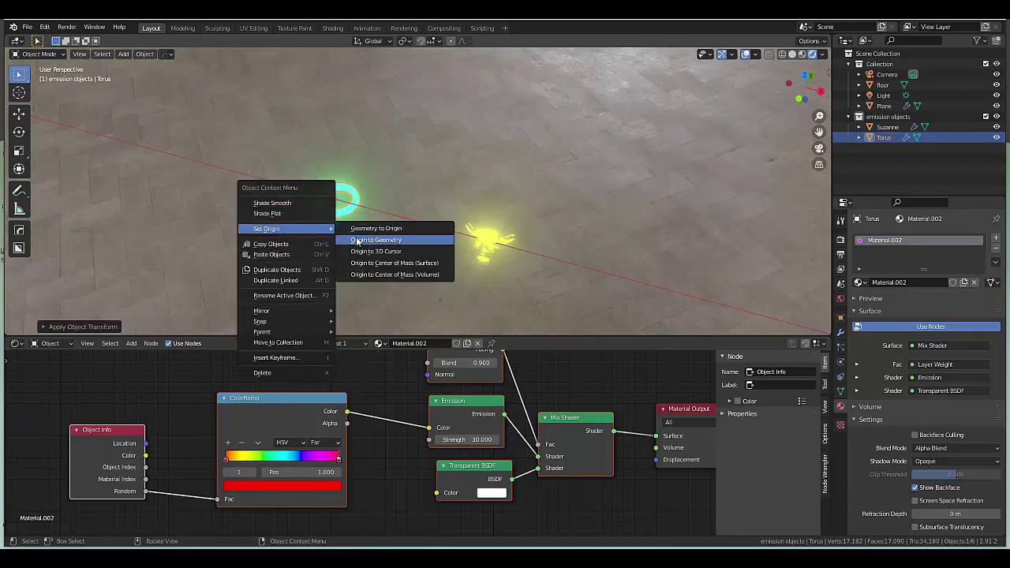
pyautogui.click(357, 240)
pyautogui.scroll(-5, 421, 259)
pyautogui.scroll(-2, 270, 227)
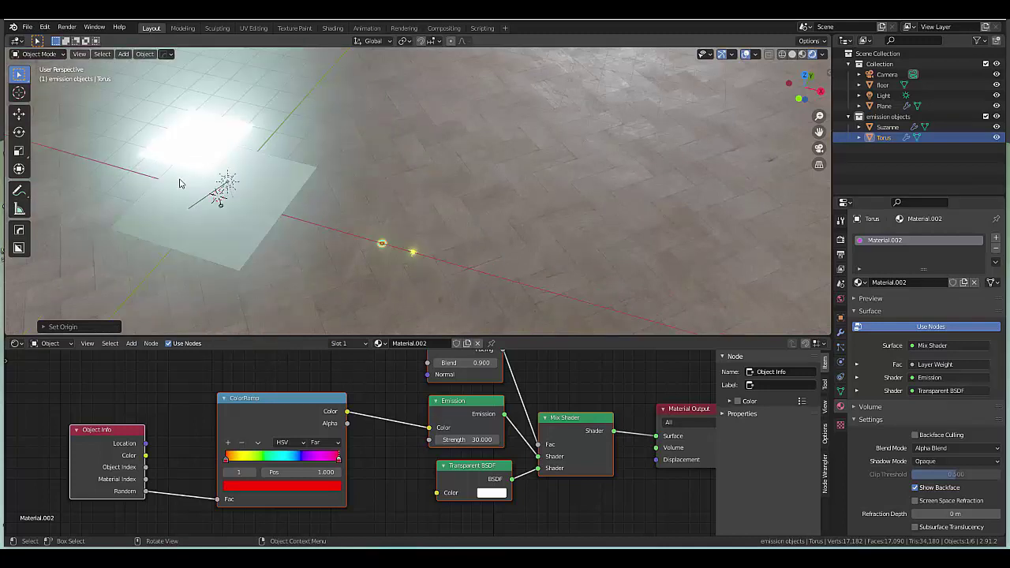
# Step: Apply all transforms to the emitter plane and reset its origin to its geometry
pyautogui.click(175, 151)
pyautogui.hotkey('ctrl', 'a')
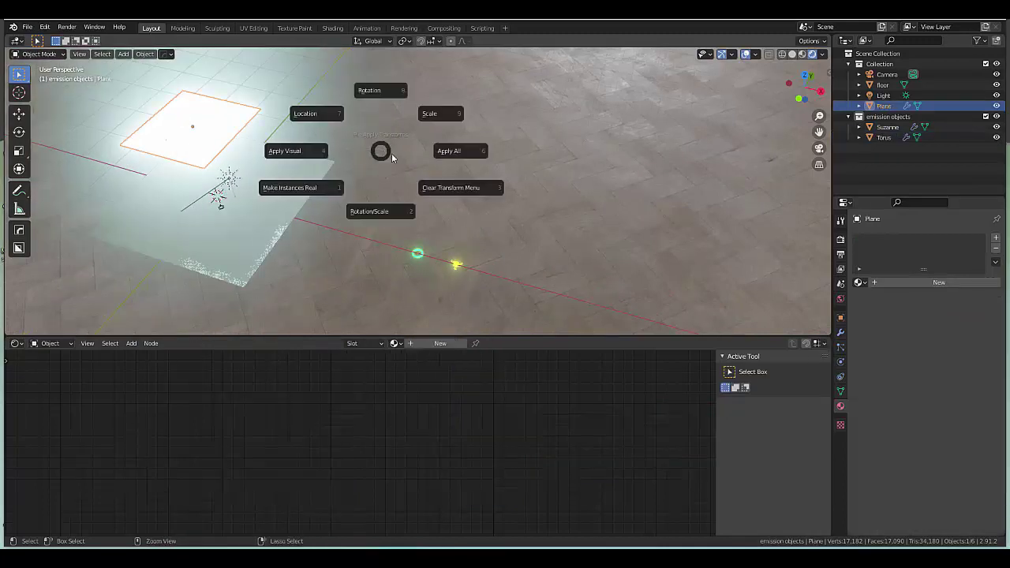
pyautogui.click(436, 154)
pyautogui.rightClick(238, 139)
pyautogui.moveTo(238, 139)
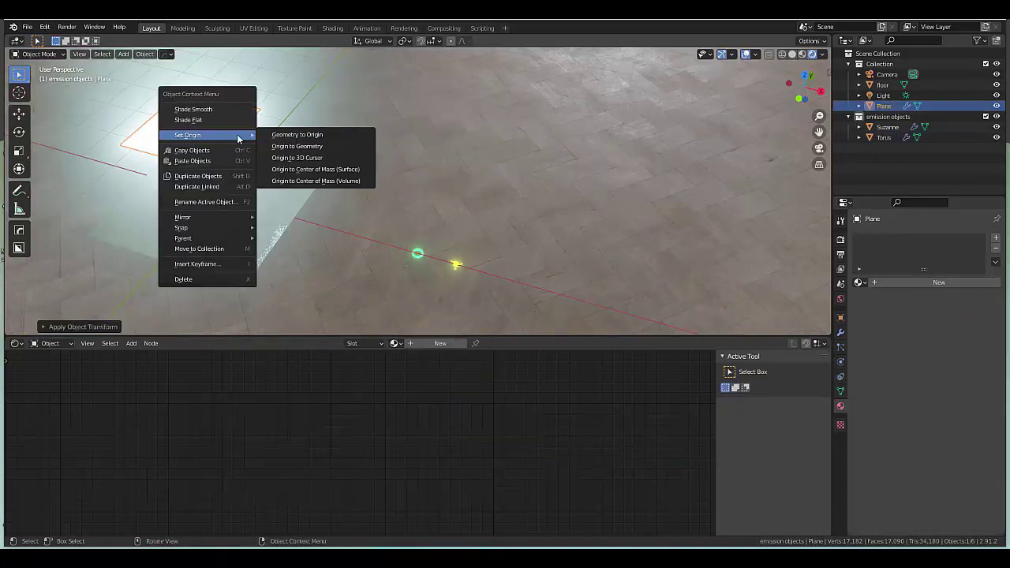
pyautogui.click(303, 145)
pyautogui.scroll(-3, 367, 169)
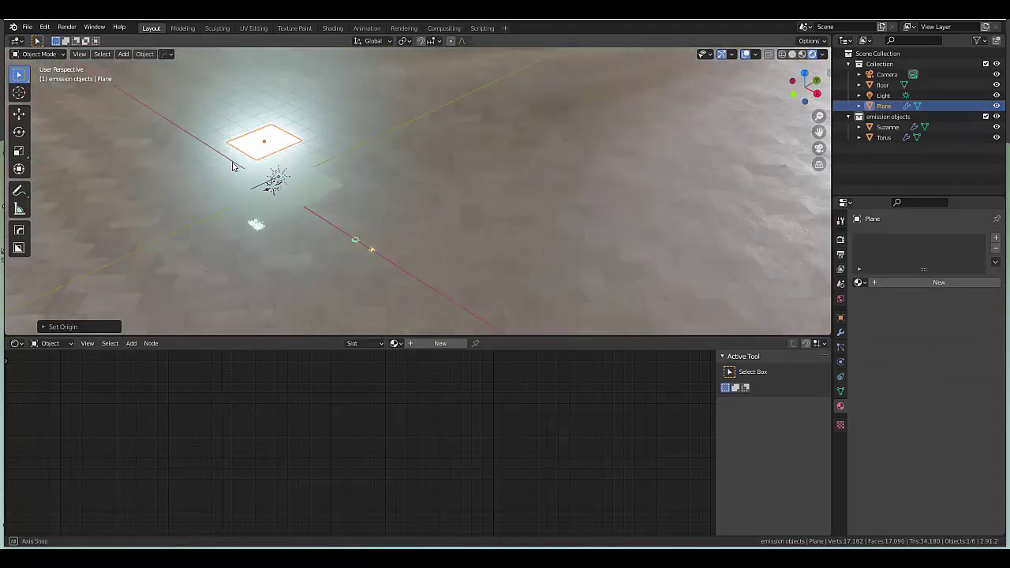
pyautogui.moveTo(270, 184); pyautogui.dragTo(334, 172, button='middle')
pyautogui.scroll(4, 335, 172)
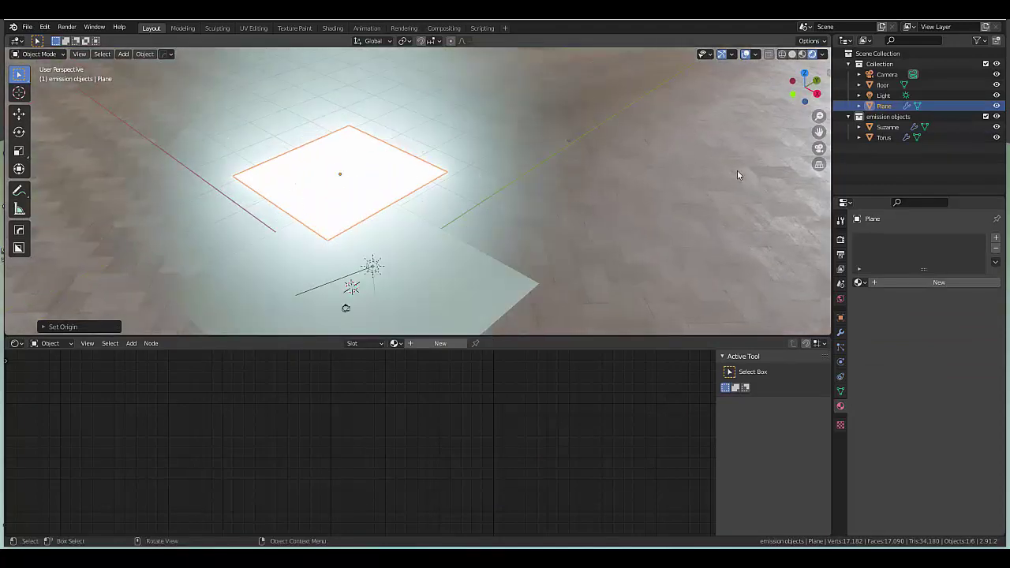
# Step: Render the Plane's particles as the 'emission objects' collection, then split the lower editor area
pyautogui.click(841, 347)
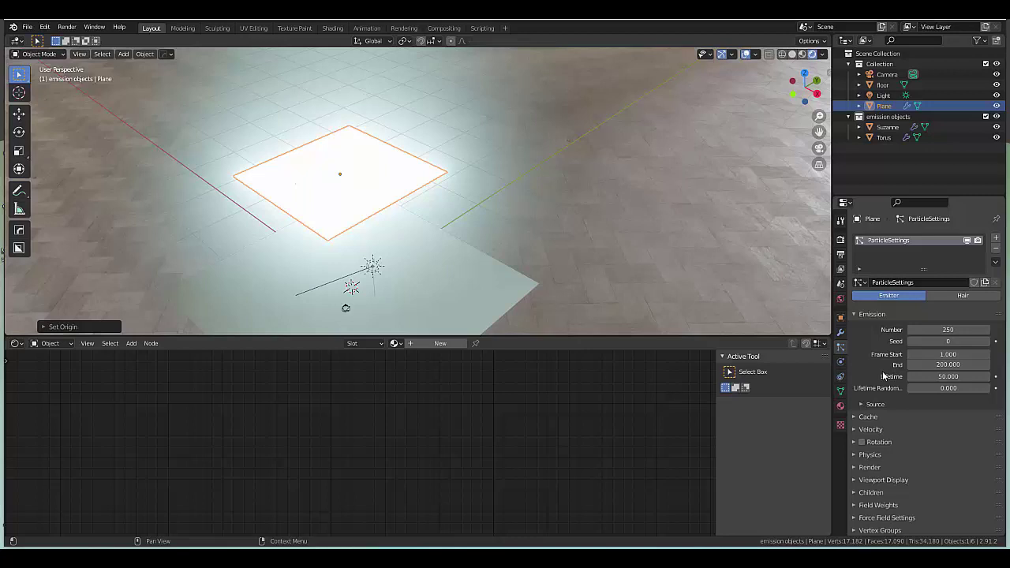
pyautogui.click(870, 467)
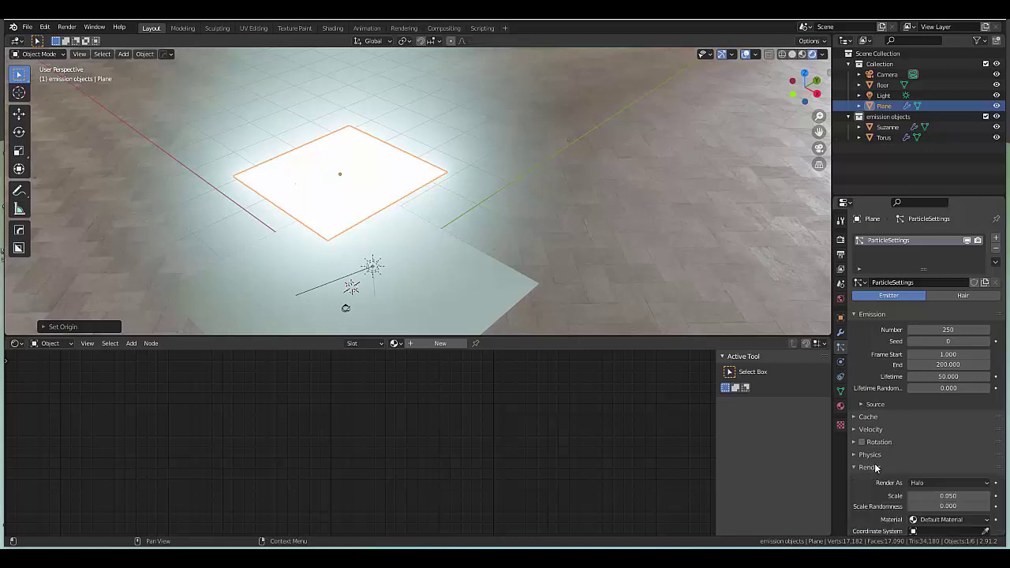
pyautogui.click(915, 482)
pyautogui.click(924, 413)
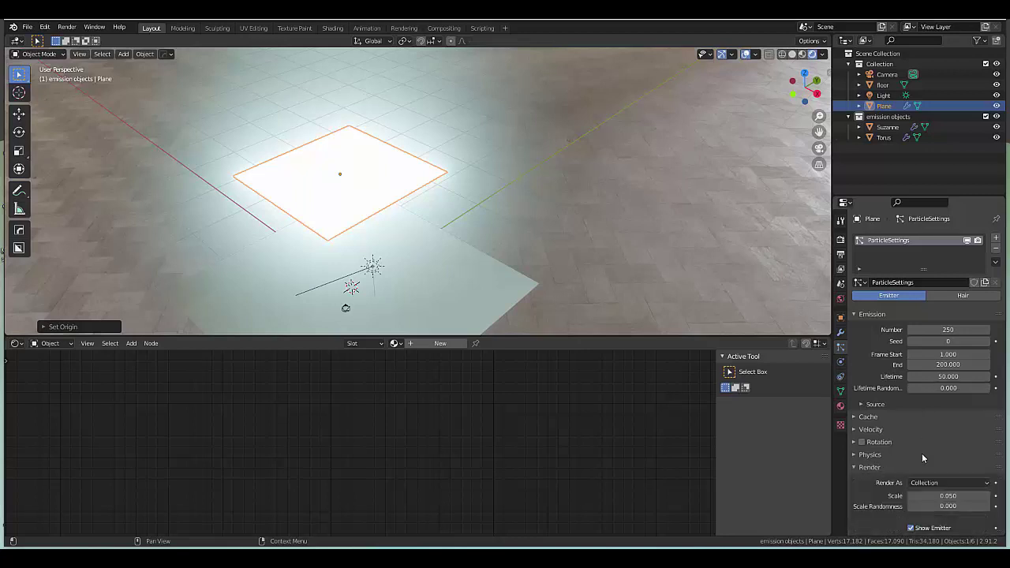
pyautogui.scroll(-4, 919, 456)
pyautogui.click(938, 434)
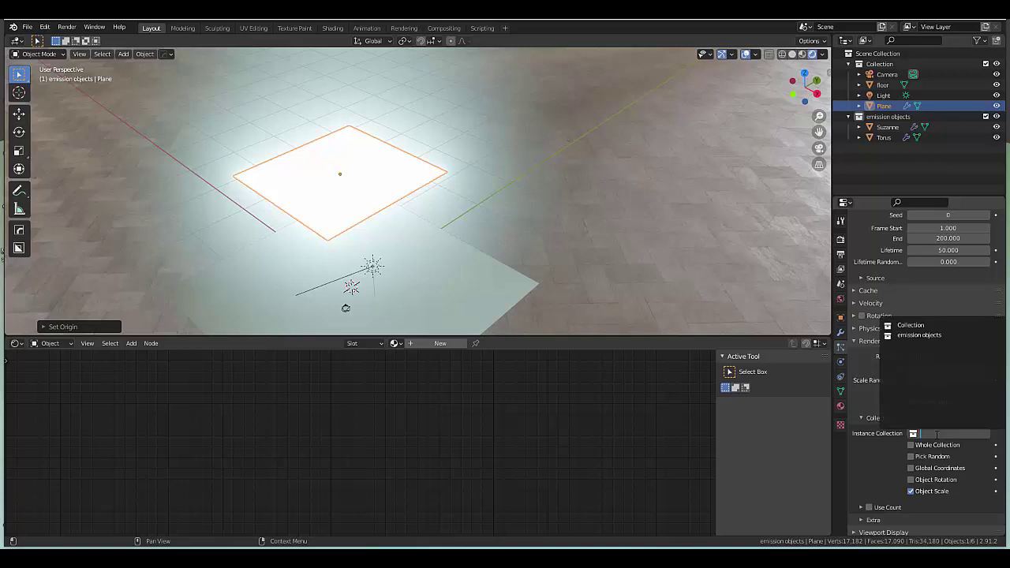
pyautogui.click(925, 335)
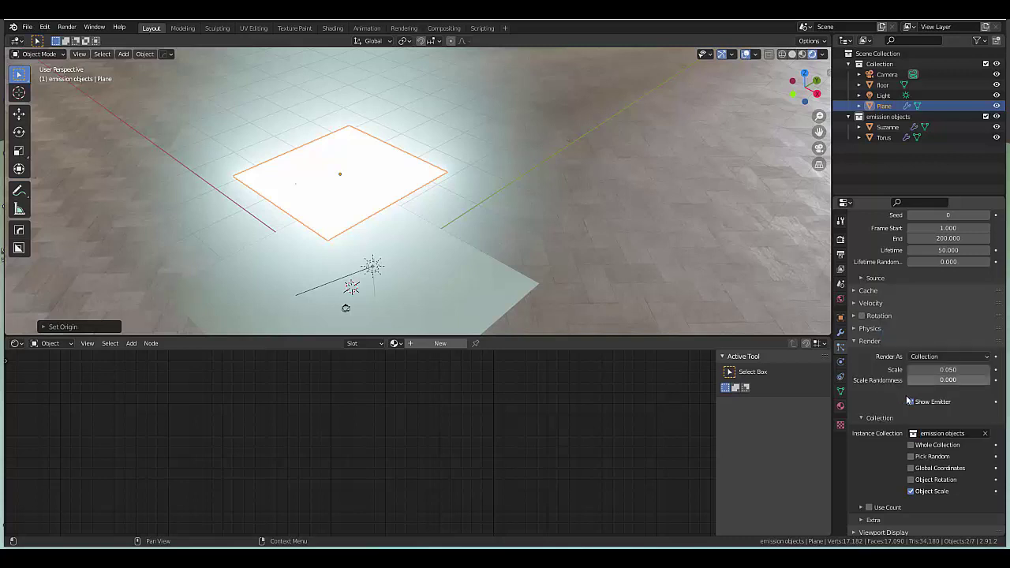
pyautogui.moveTo(273, 292); pyautogui.dragTo(276, 260, button='middle')
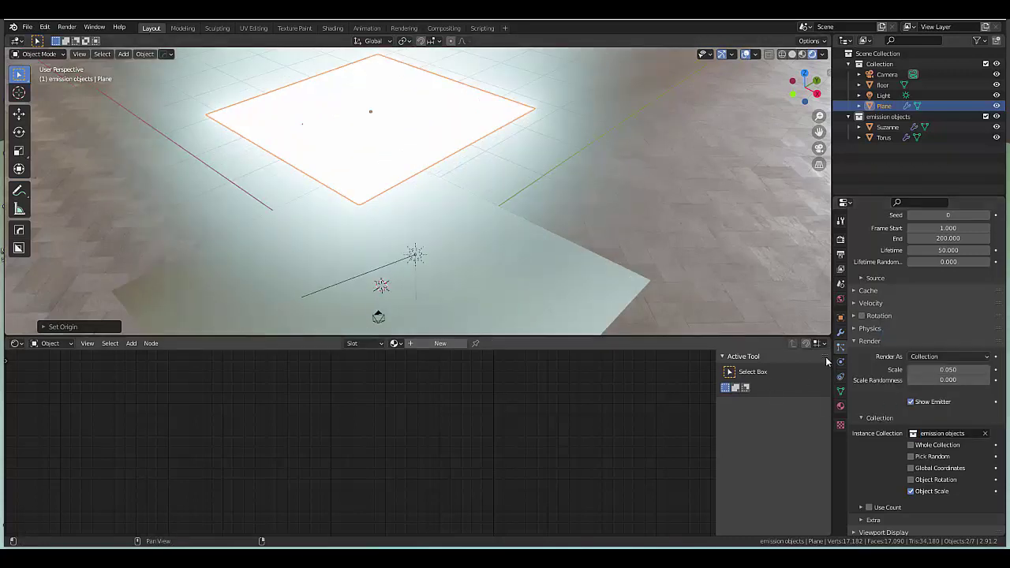
pyautogui.moveTo(6, 341); pyautogui.dragTo(9, 368)
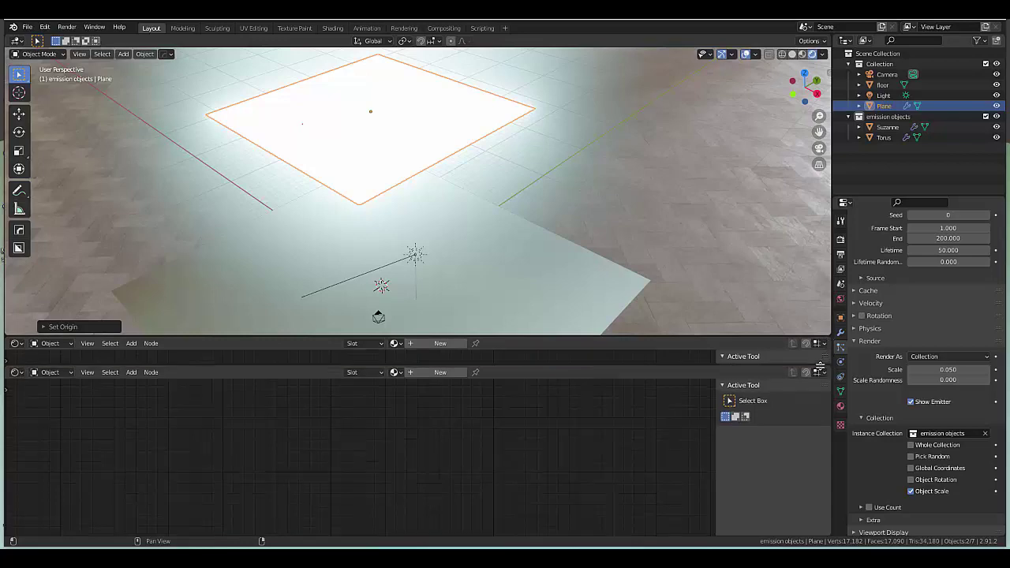
# Step: Turn the new area into a Timeline and preview the particle animation to frame 35
pyautogui.click(16, 343)
pyautogui.click(158, 395)
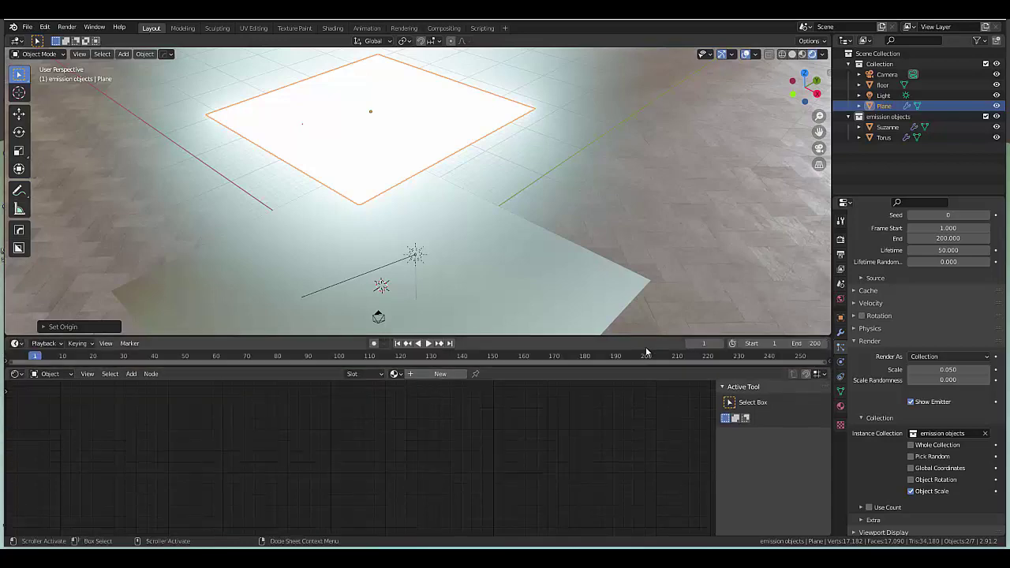
pyautogui.moveTo(338, 247); pyautogui.dragTo(341, 125, button='middle')
pyautogui.moveTo(330, 82); pyautogui.dragTo(326, 152, button='middle')
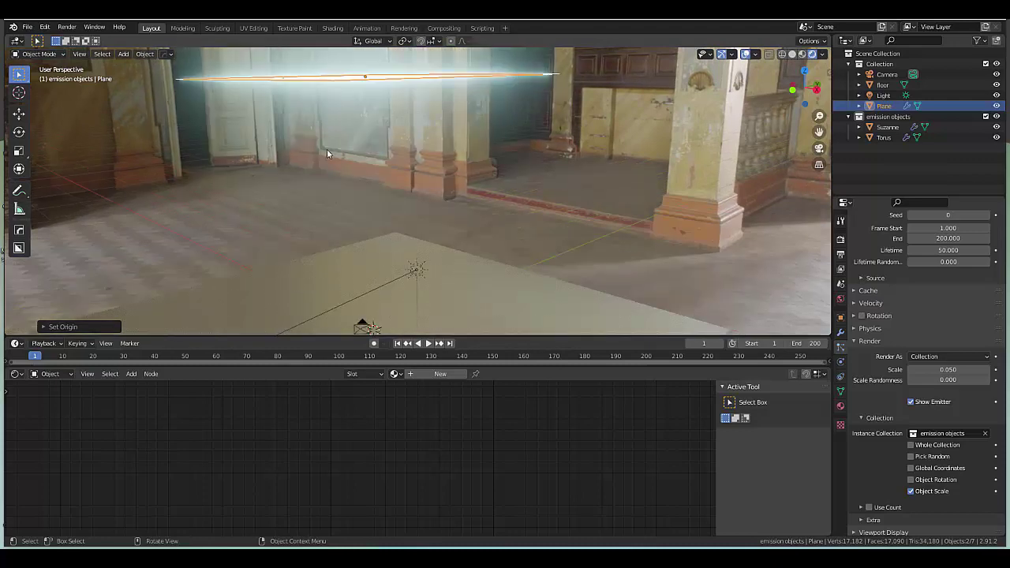
pyautogui.press('space')
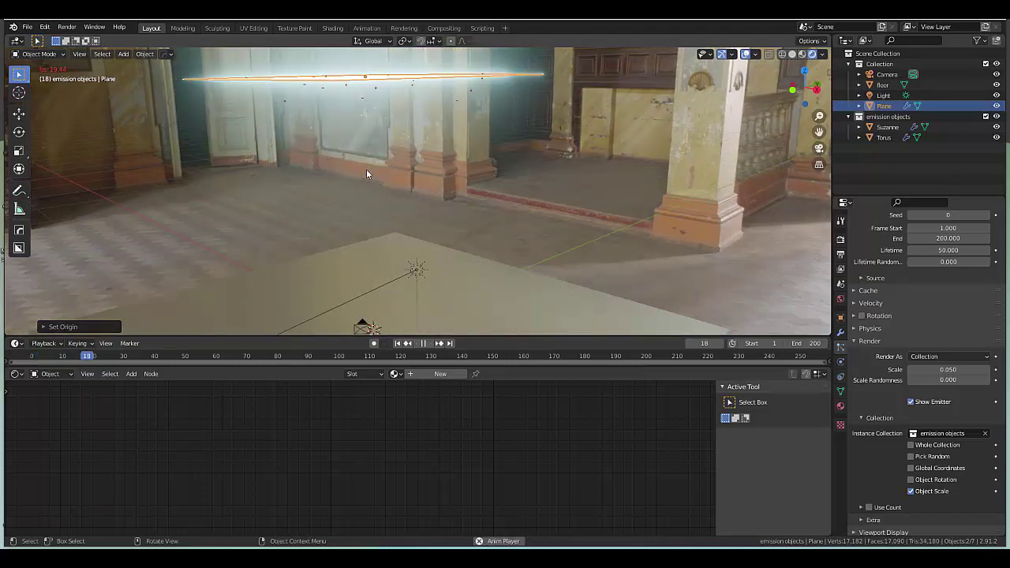
pyautogui.press('space')
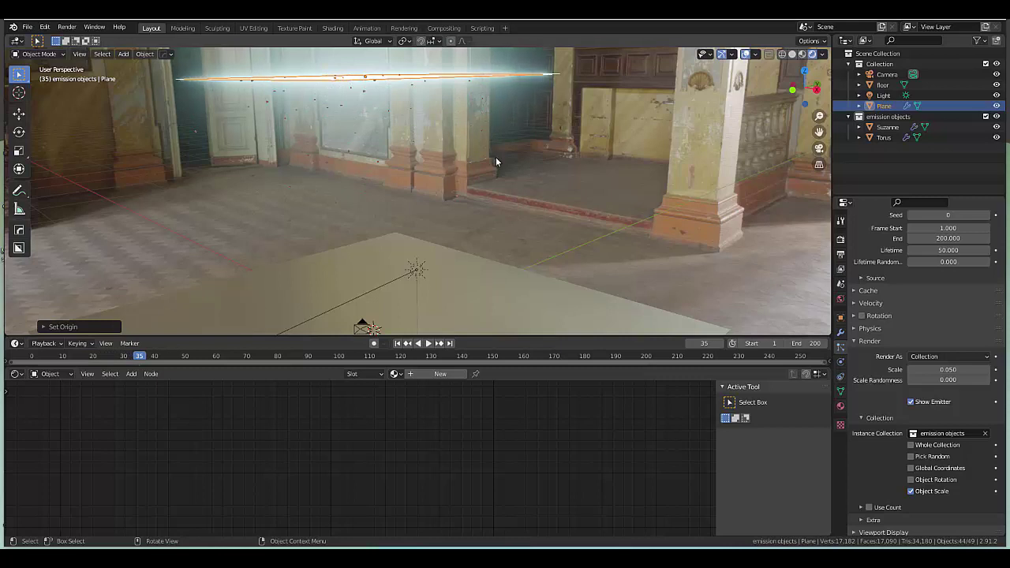
# Step: Set the particle render scale to 1 and scale randomness to 0.5
pyautogui.click(948, 369)
pyautogui.write('1')
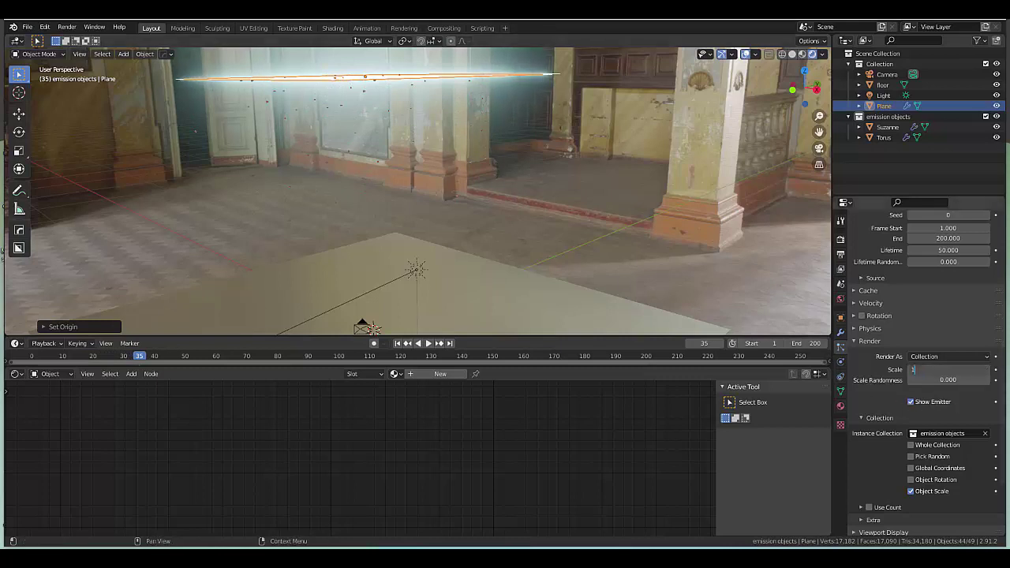
pyautogui.press('Return')
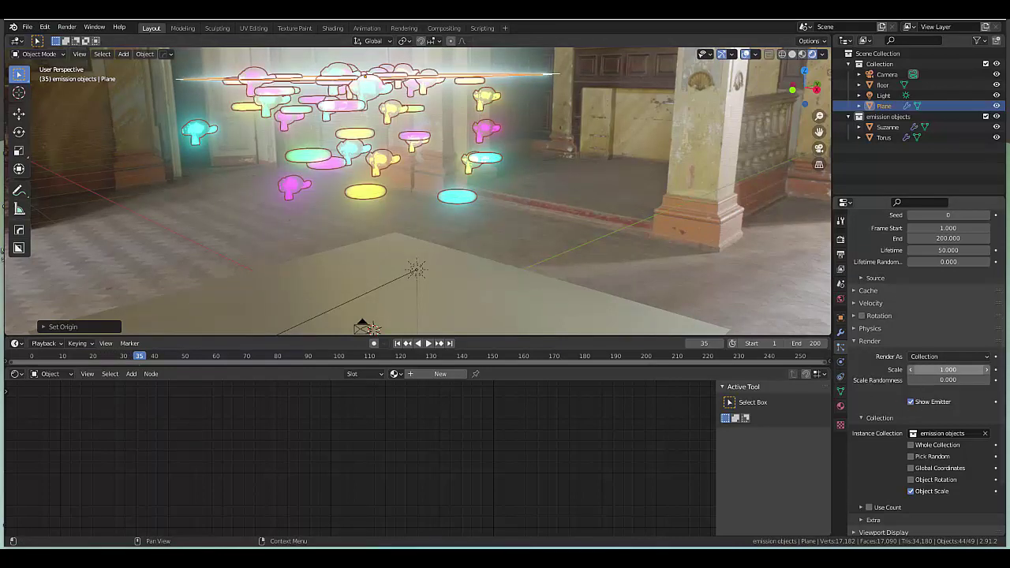
pyautogui.click(946, 379)
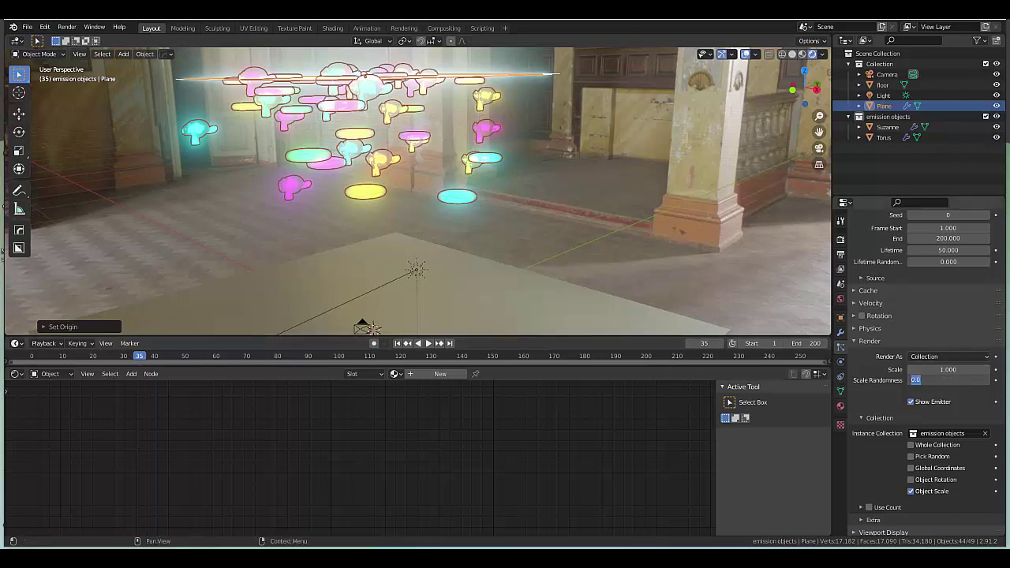
pyautogui.write('1')
pyautogui.press('Return')
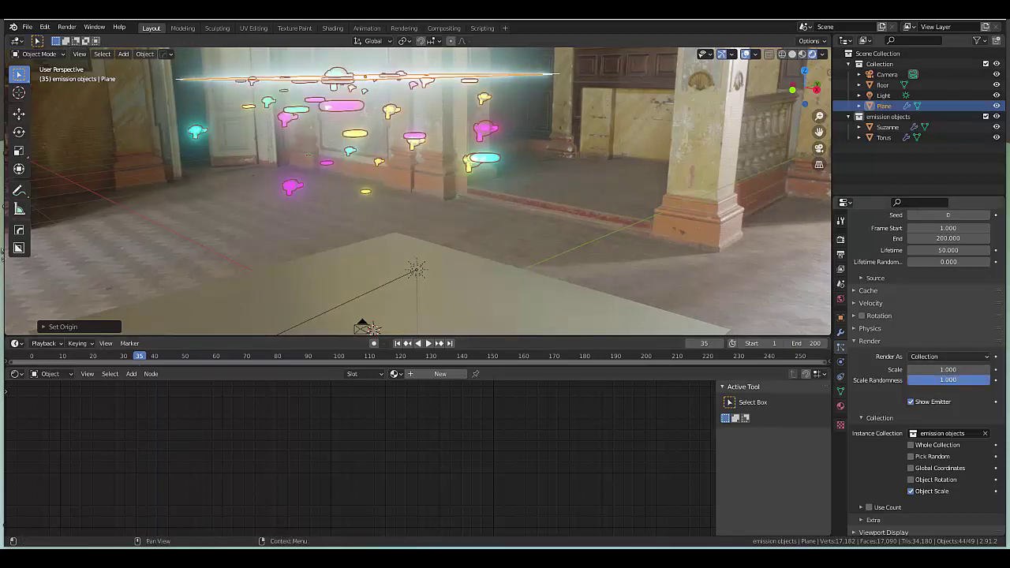
pyautogui.click(947, 379)
pyautogui.write('0.5')
pyautogui.press('Return')
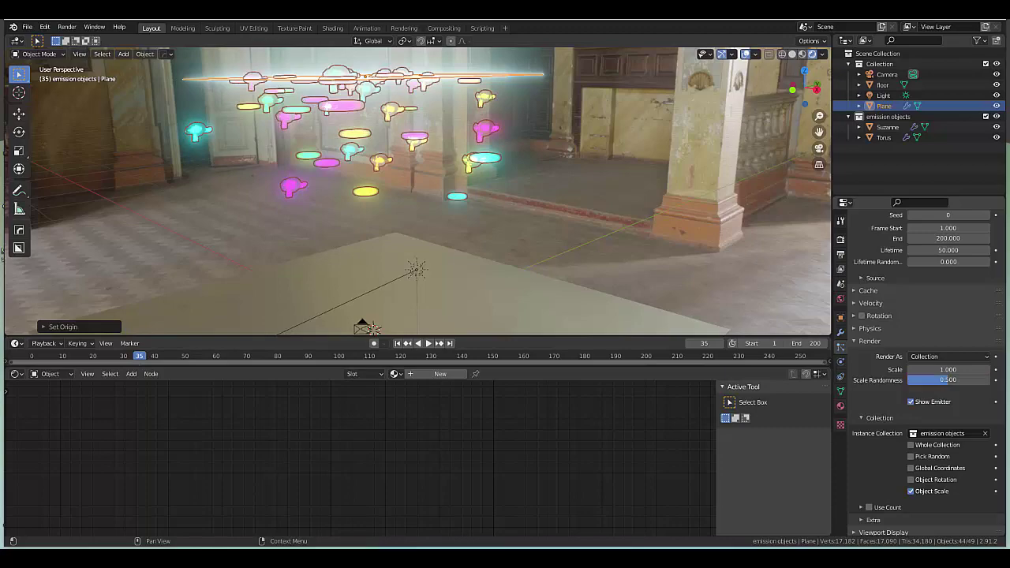
pyautogui.moveTo(468, 213); pyautogui.dragTo(357, 169, button='middle')
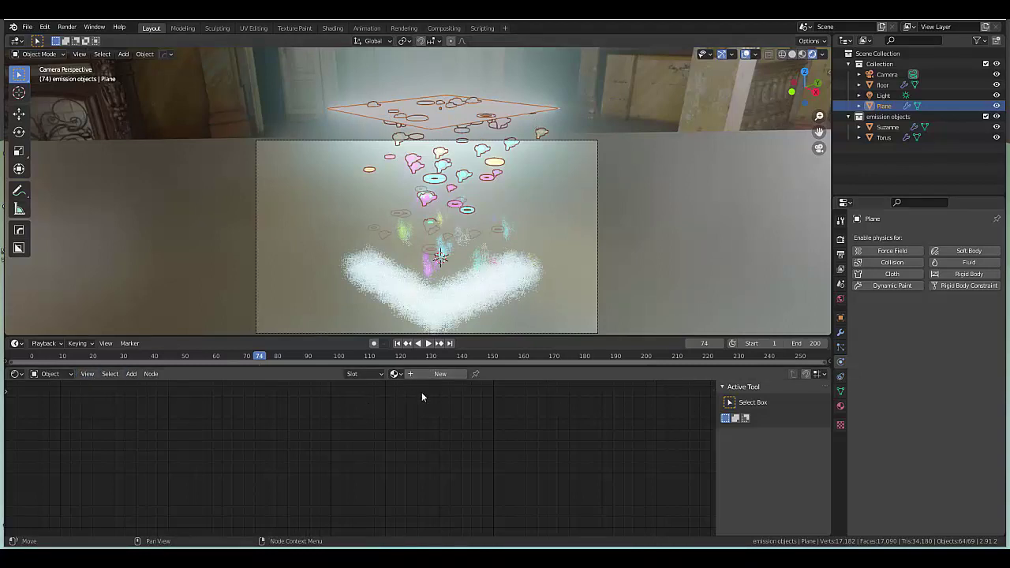
# Step: Replace the Plane material's Principled BSDF with a Transparent BSDF linked to Material Output Surface
pyautogui.click(439, 373)
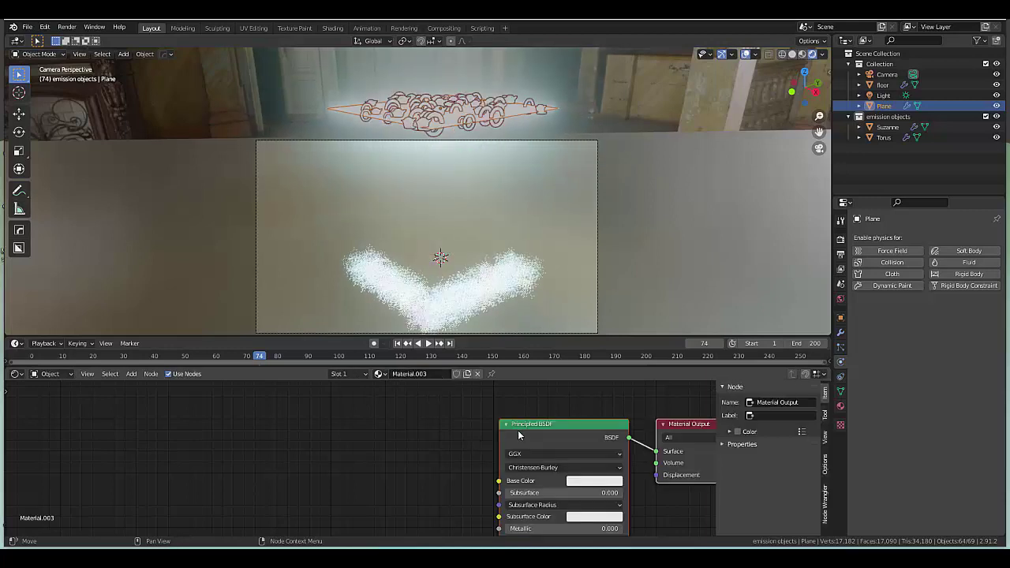
pyautogui.click(519, 426)
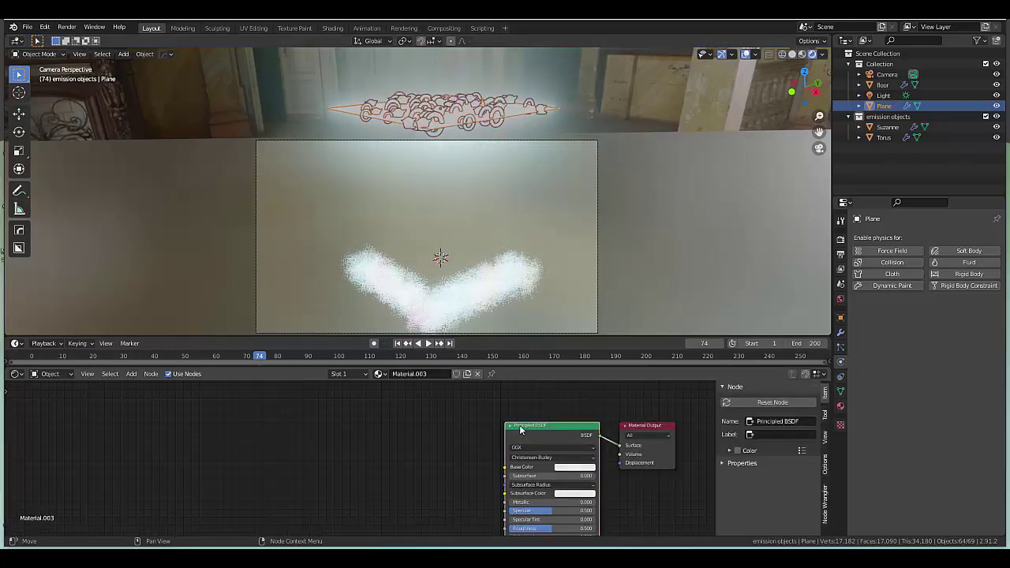
pyautogui.press('x')
pyautogui.hotkey('shift', 'a')
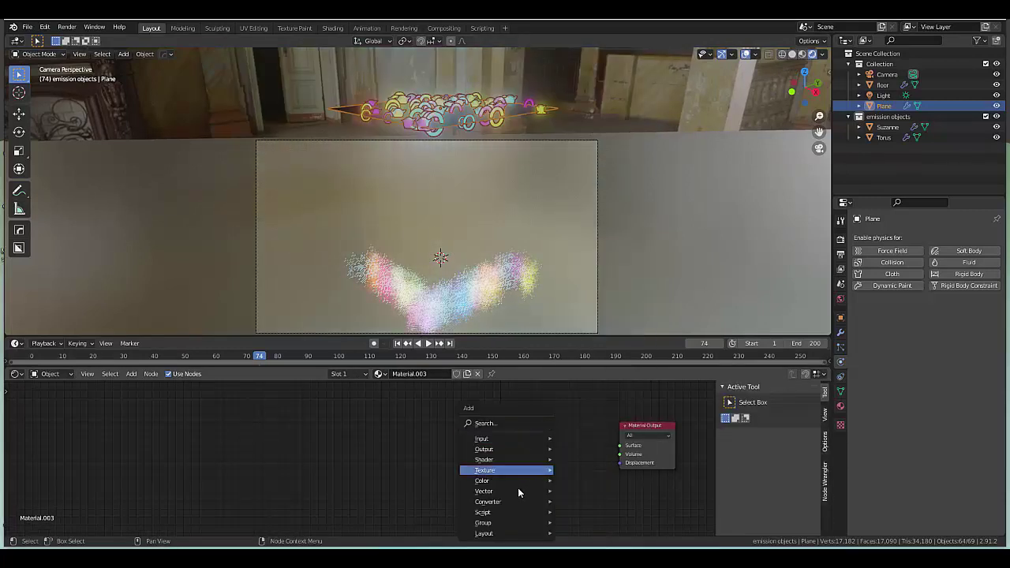
pyautogui.moveTo(508, 479)
pyautogui.moveTo(517, 460)
pyautogui.click(597, 438)
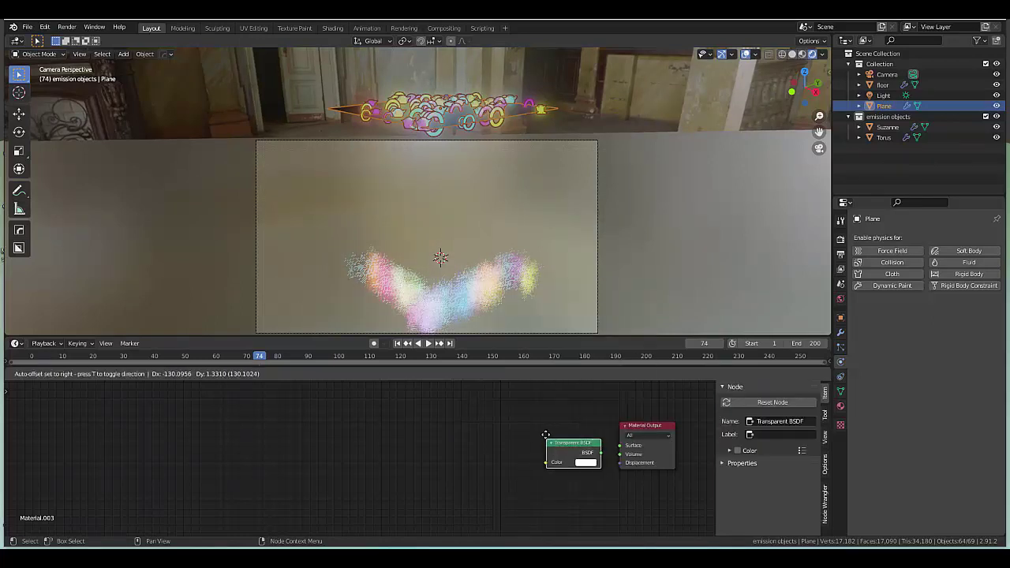
pyautogui.click(601, 452)
pyautogui.moveTo(600, 448); pyautogui.dragTo(620, 445)
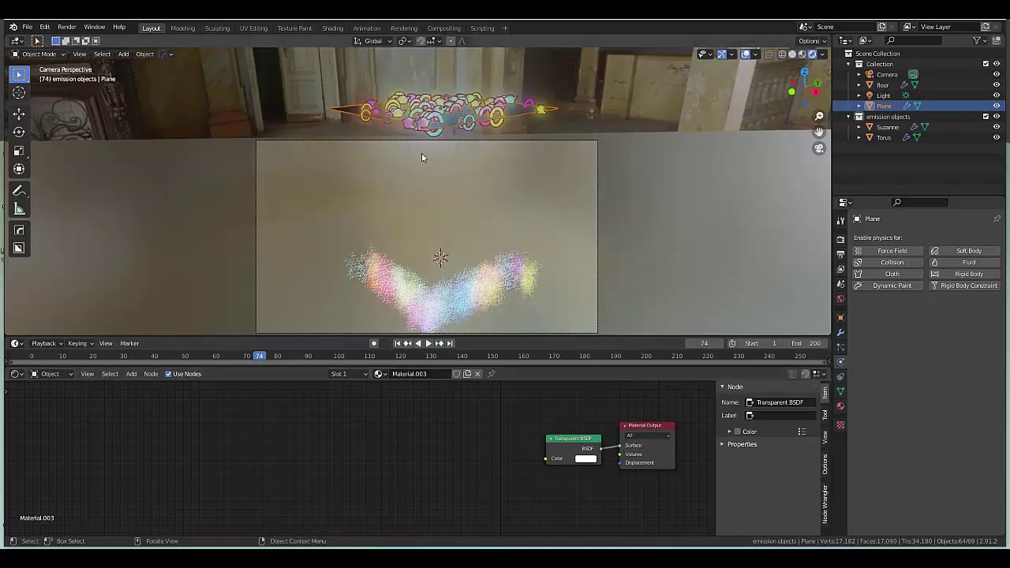
# Step: Play the particle animation, stop at frame 153, and show the Render Properties
pyautogui.press('space')
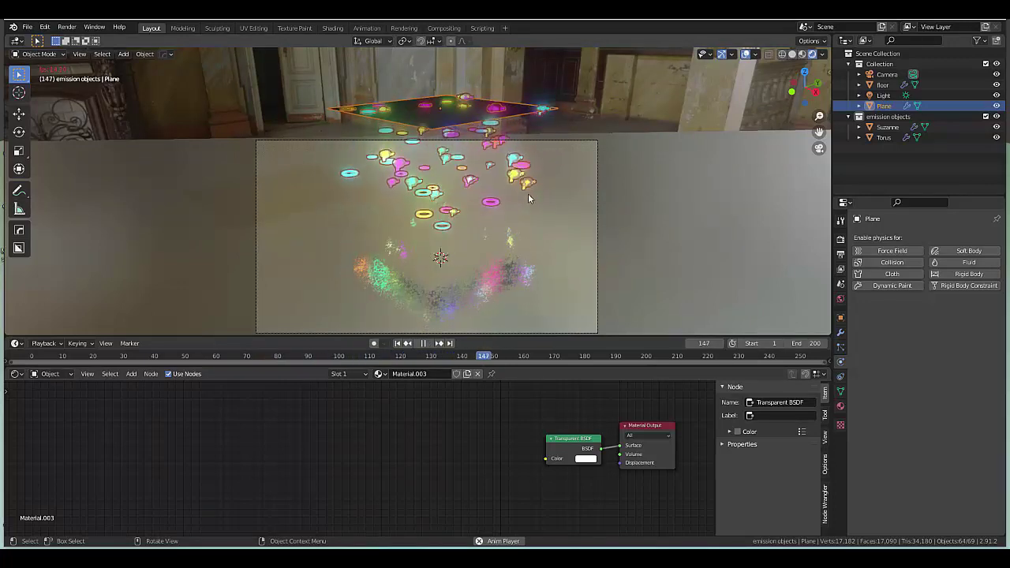
pyautogui.press('space')
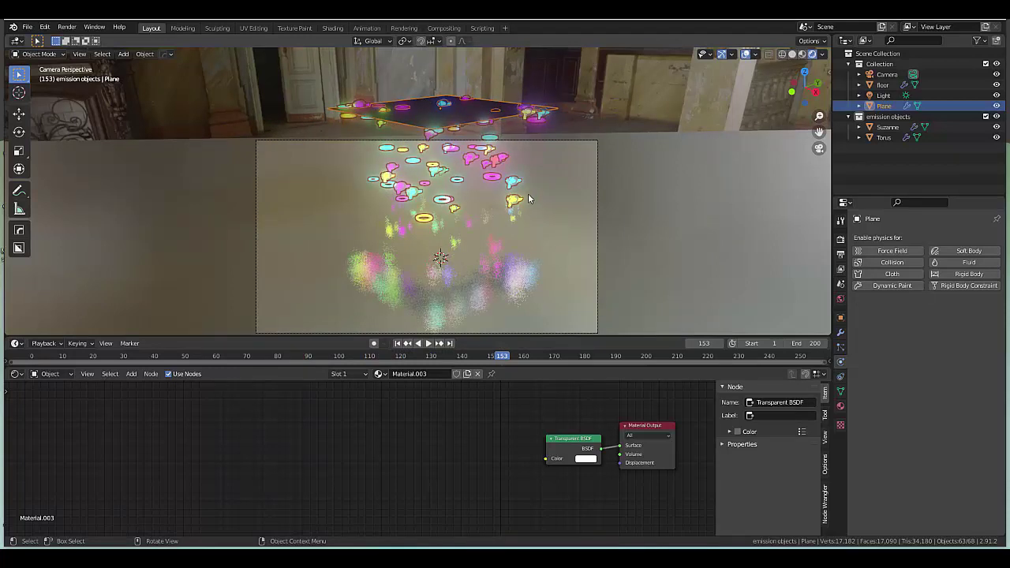
pyautogui.click(841, 239)
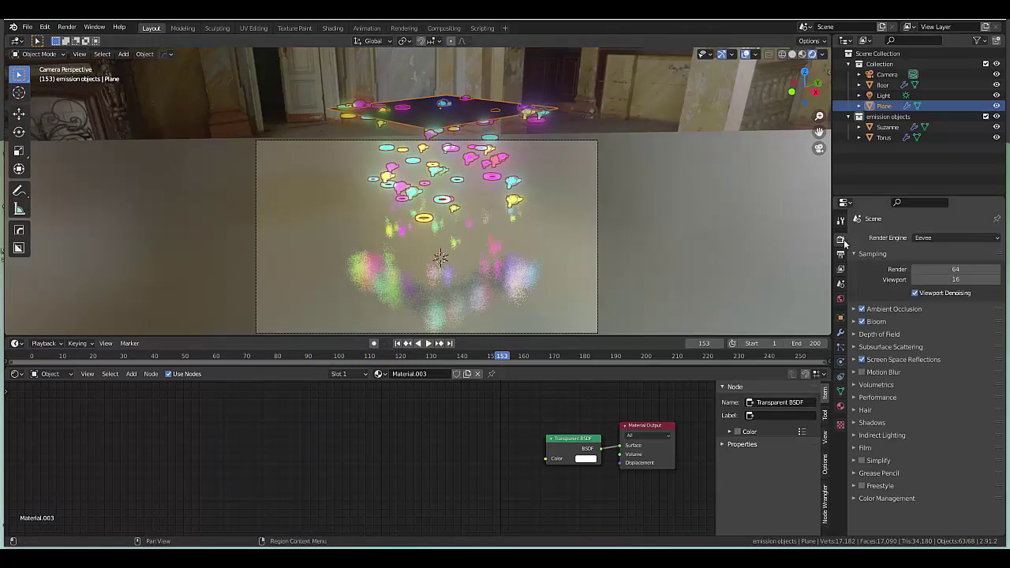